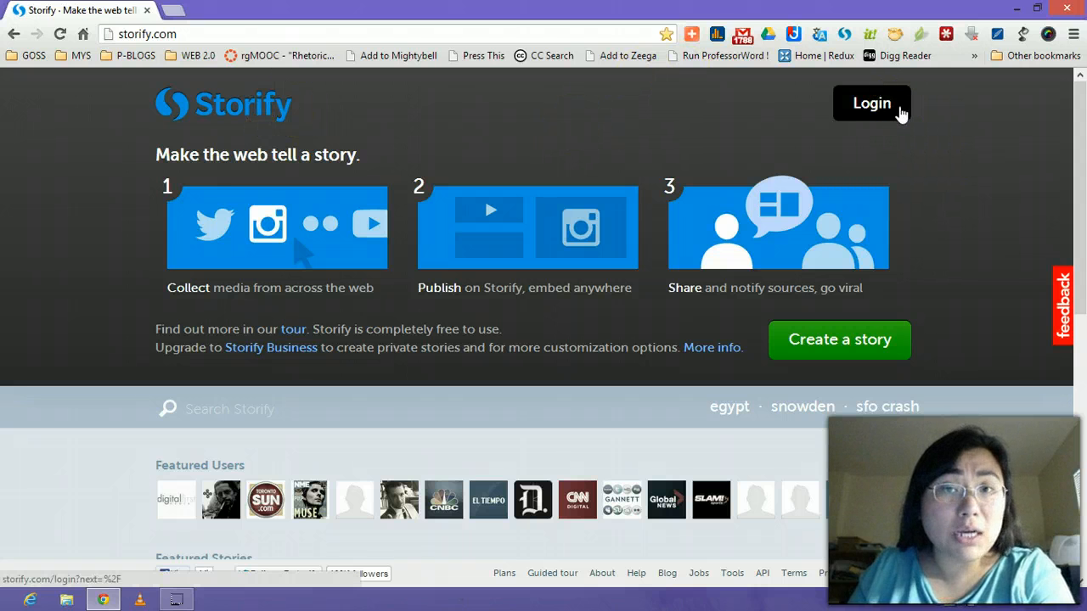
Log in to Storify with the saved username and password.
click(901, 114)
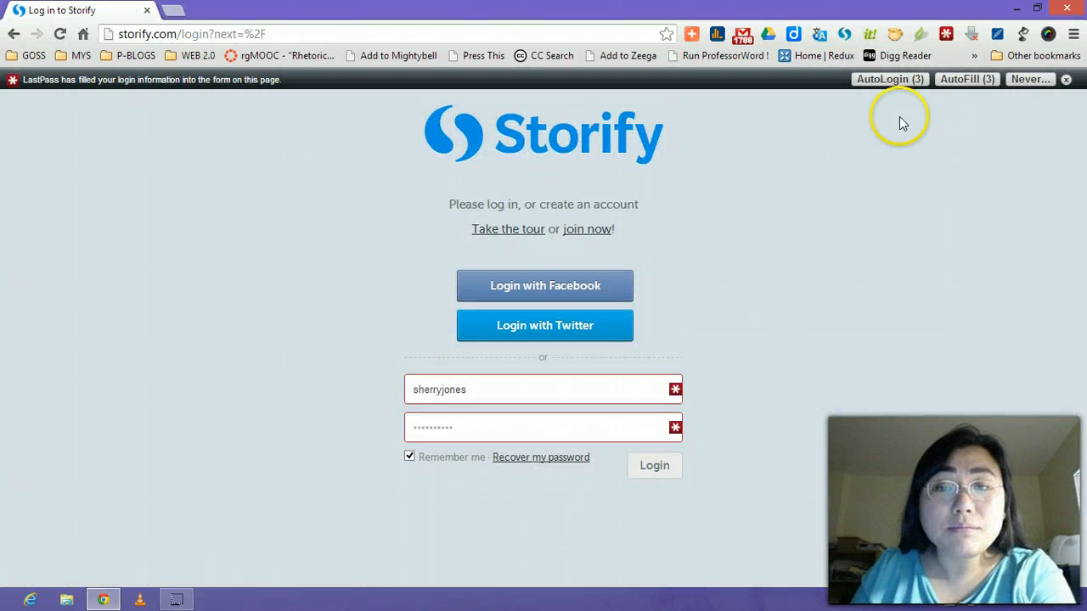
click(1065, 79)
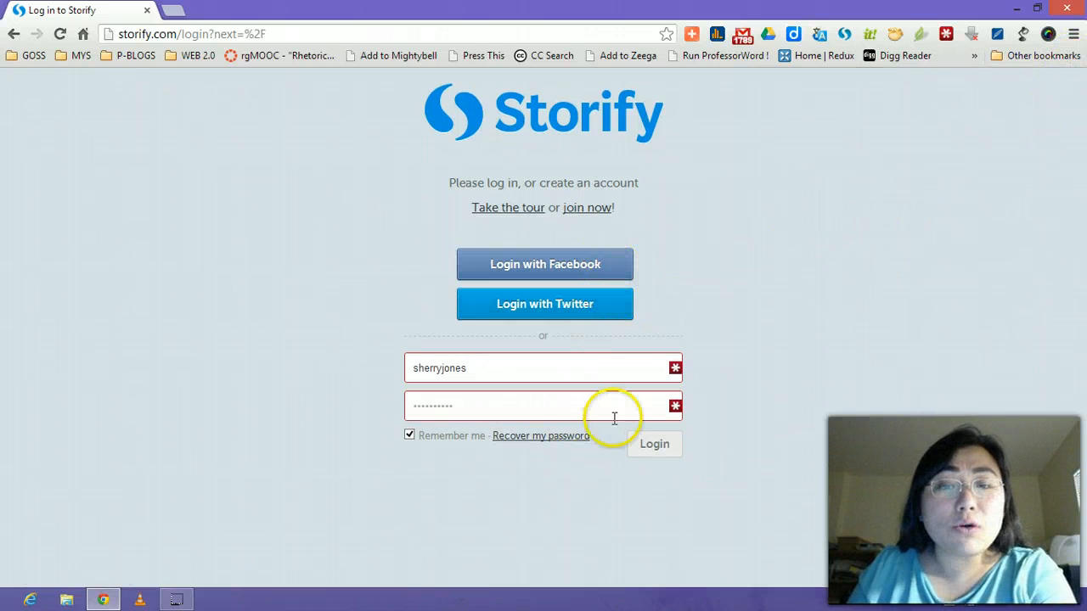
click(523, 405)
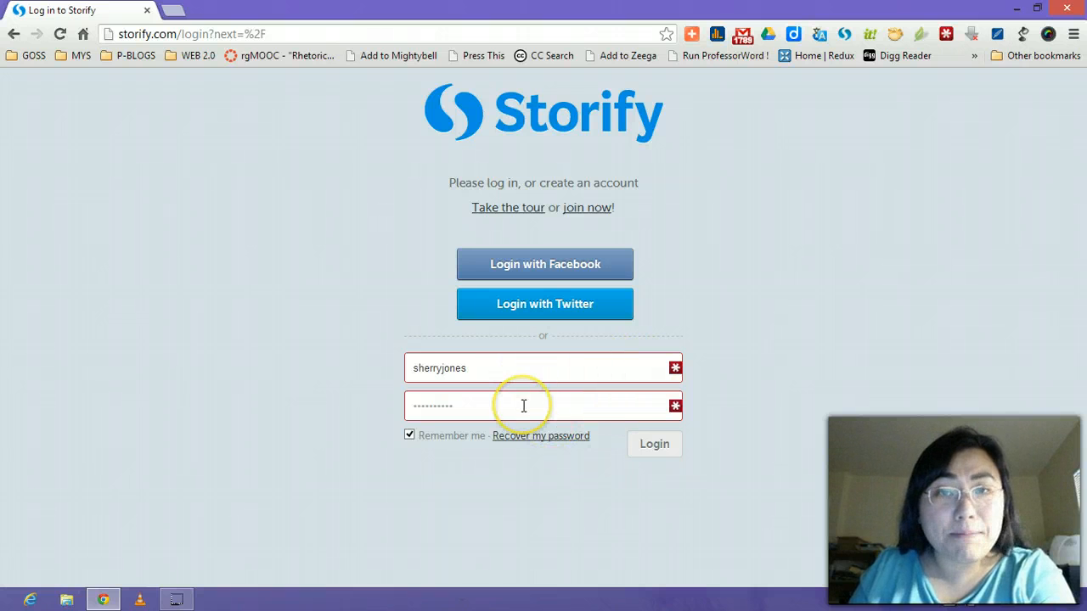
click(531, 403)
click(563, 367)
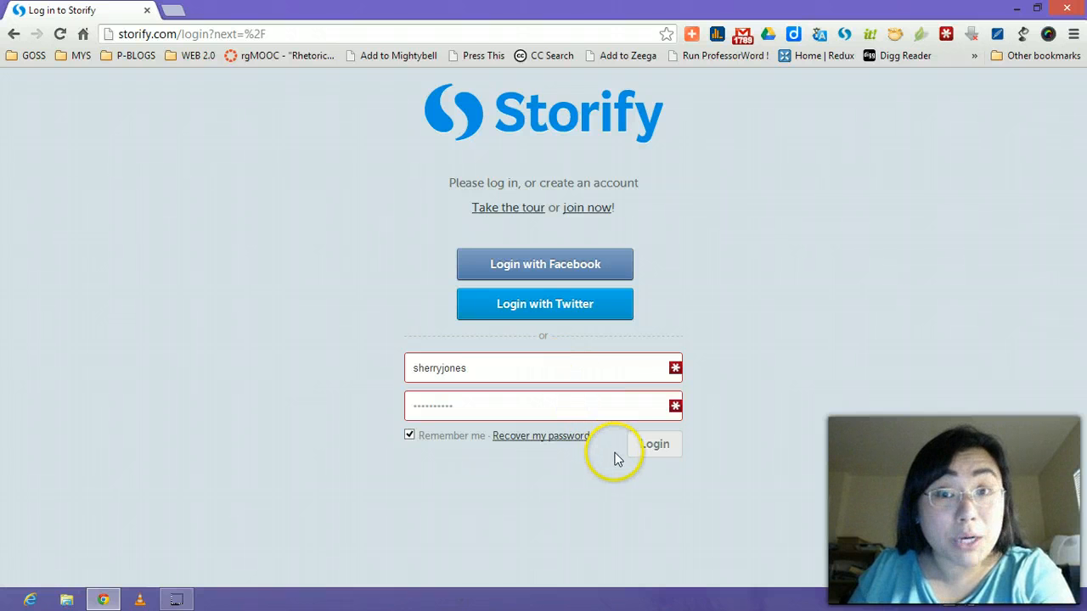
click(669, 455)
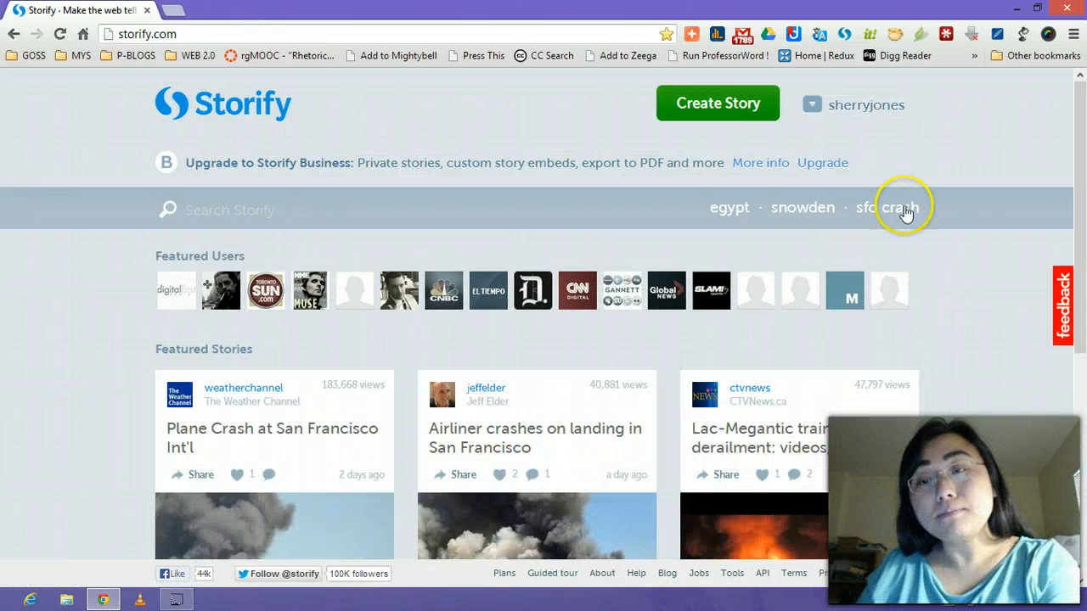
Scroll down through the Featured Stories on the home page and back to the top.
click(888, 105)
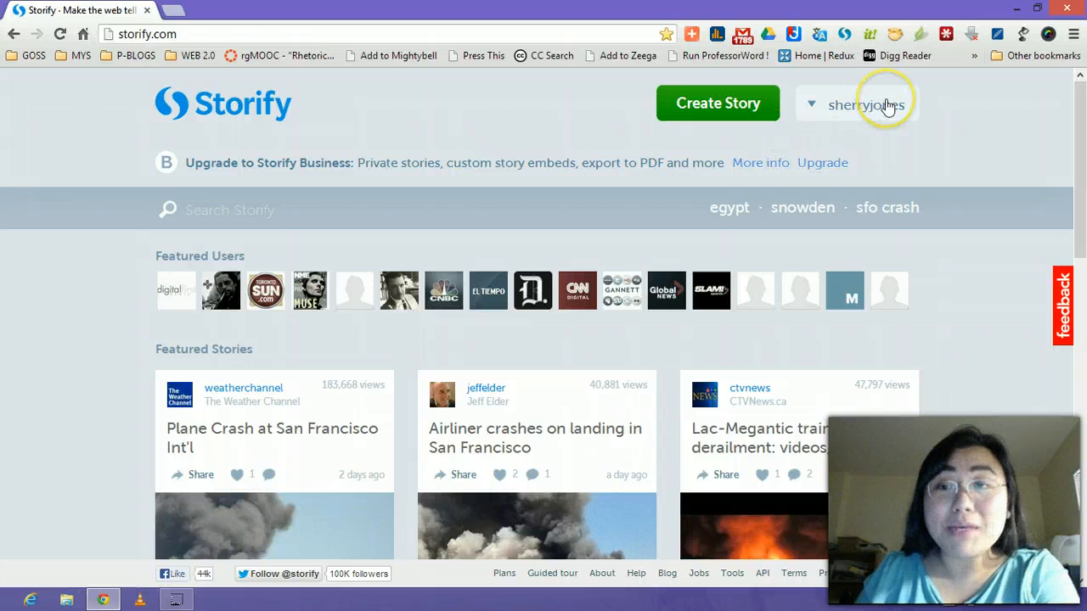
click(751, 128)
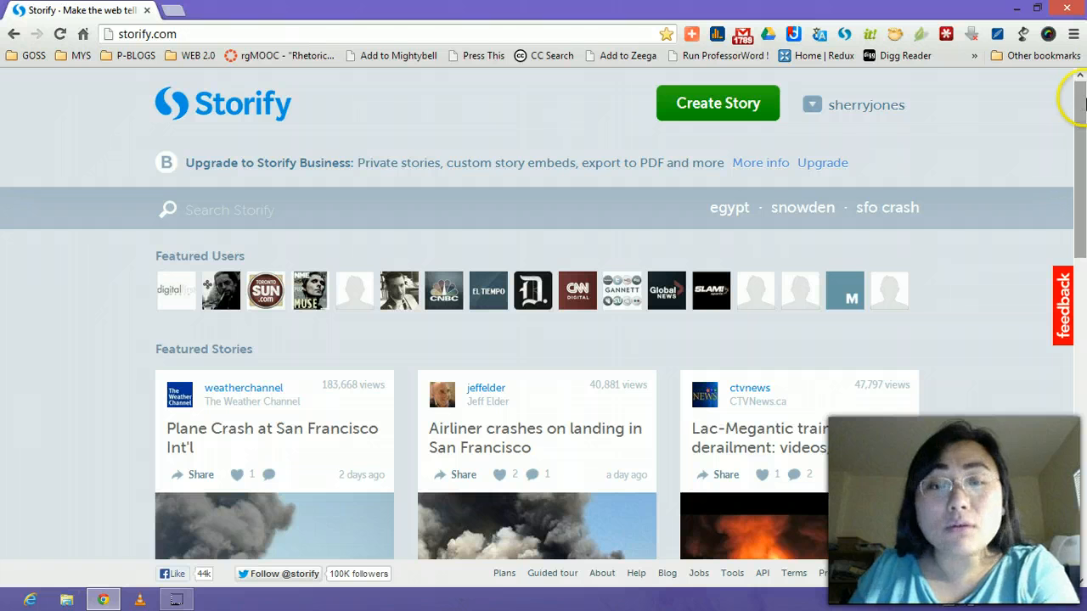
click(1083, 101)
drag(1083, 101, 1079, 165)
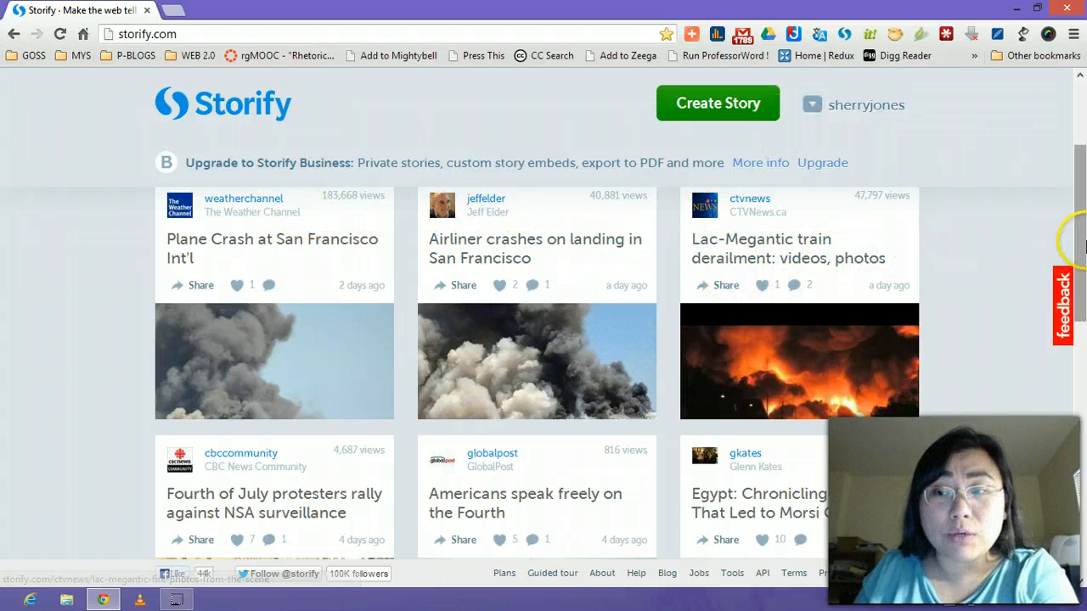
drag(1083, 242, 1082, 382)
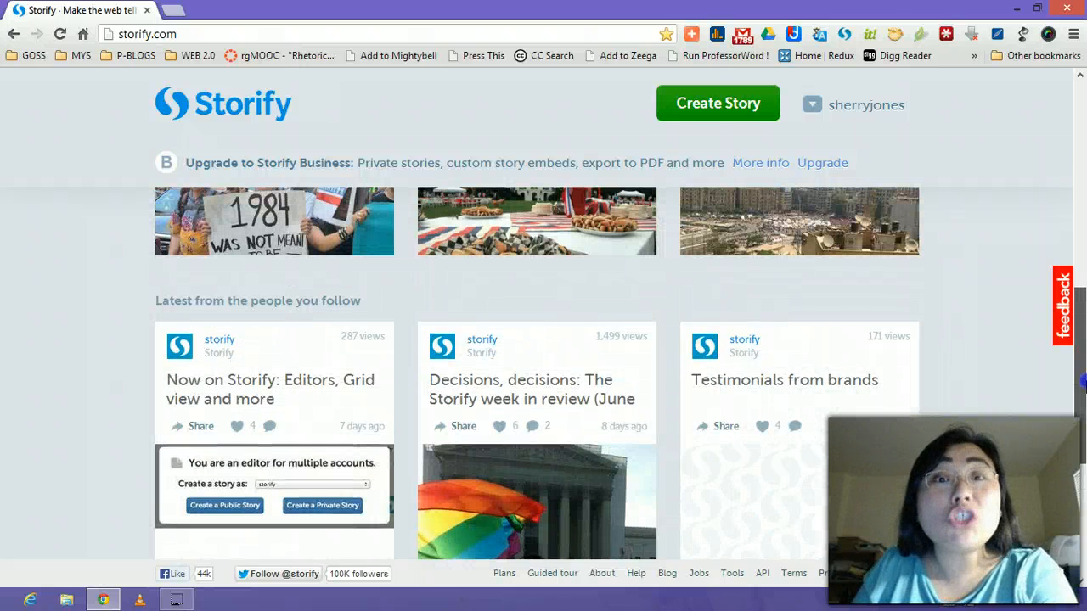
drag(1083, 383, 1083, 144)
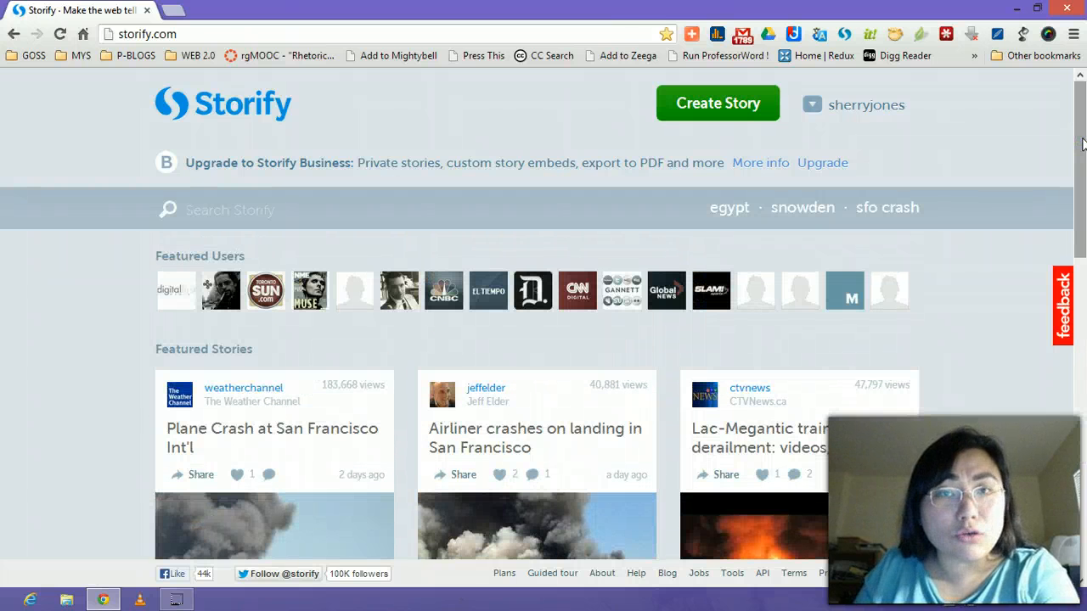
Open the Profile page from the username menu and scroll through its 7 stories.
click(851, 115)
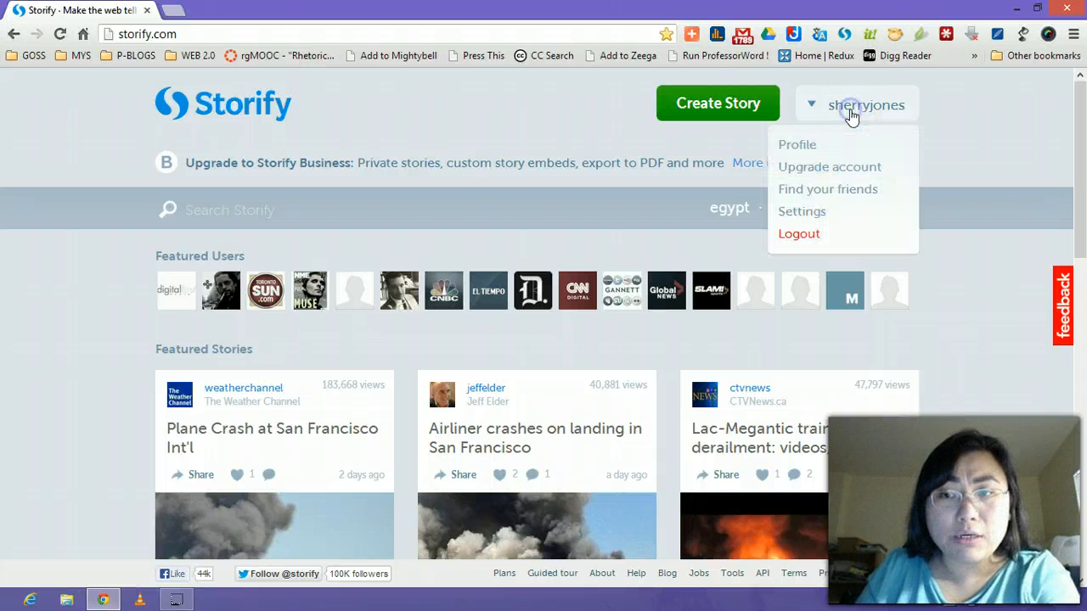
click(853, 129)
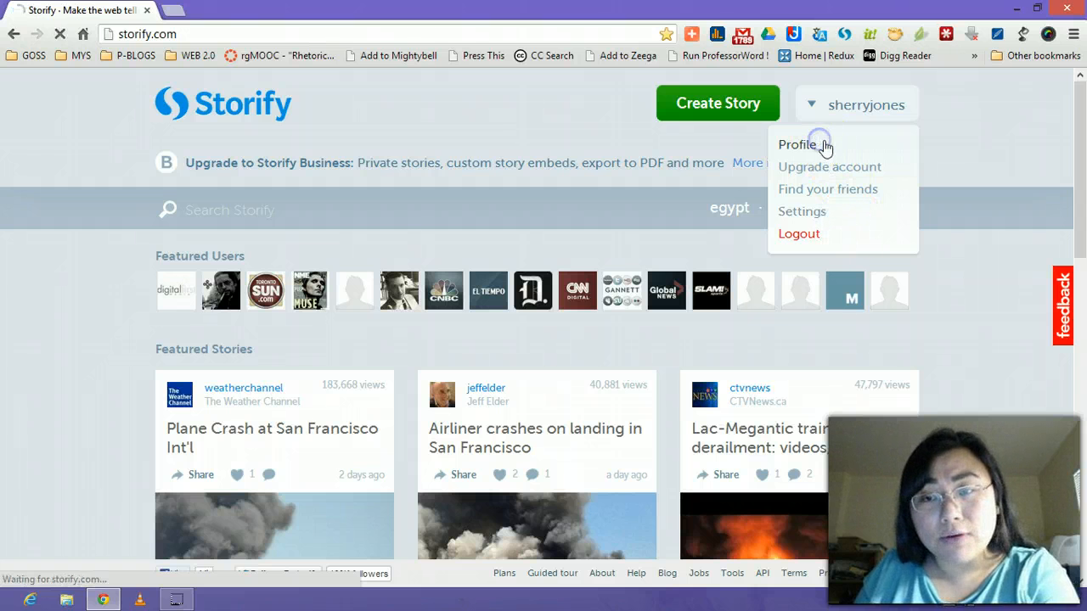
click(900, 173)
click(794, 148)
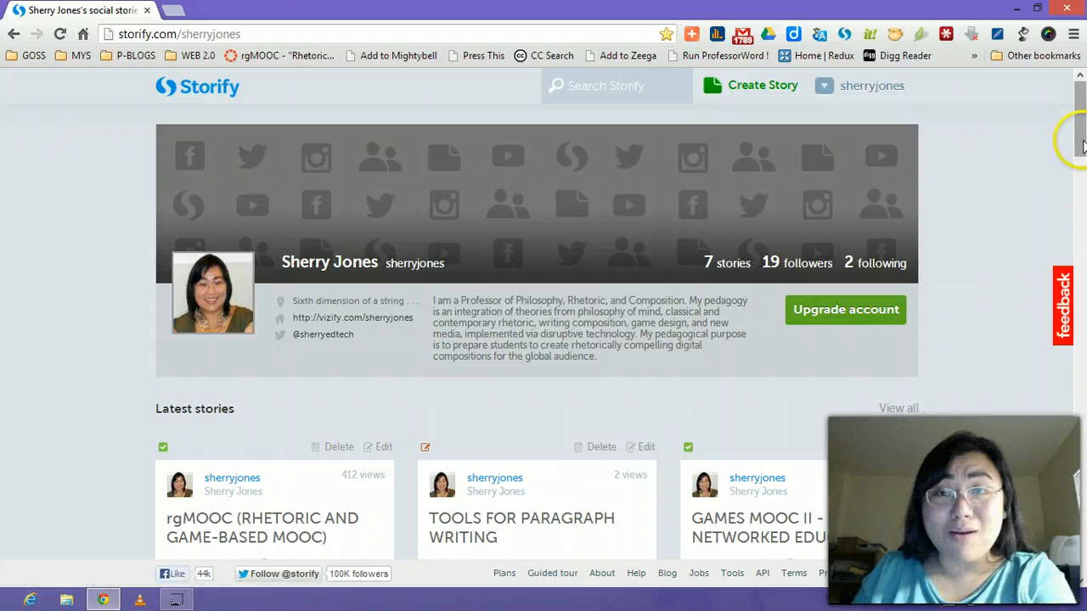
drag(1083, 126, 1080, 79)
click(879, 95)
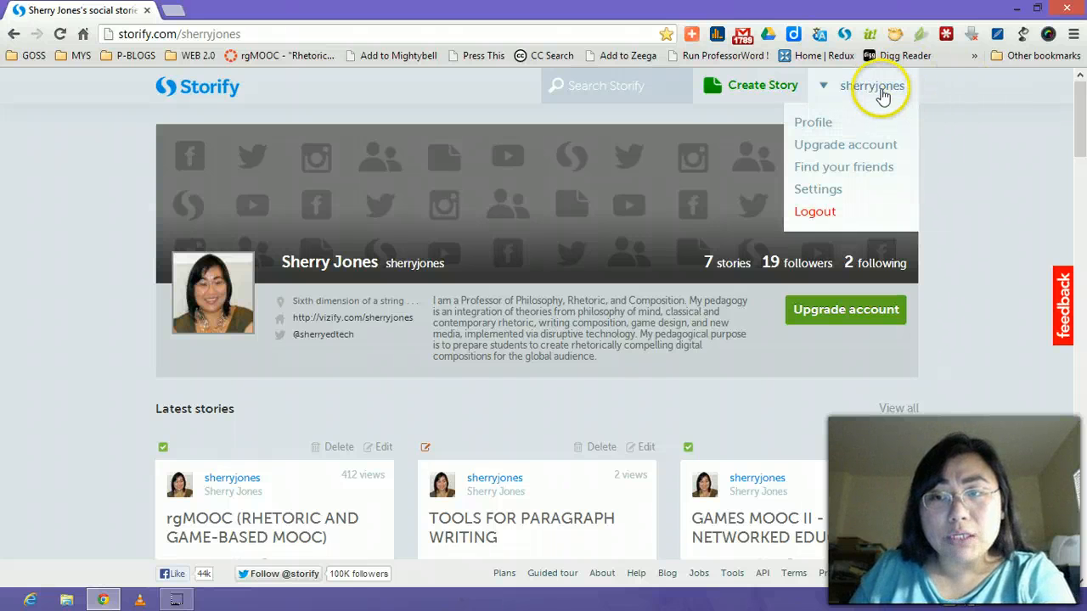
Open Settings and look over the Account and Profile pages.
click(815, 190)
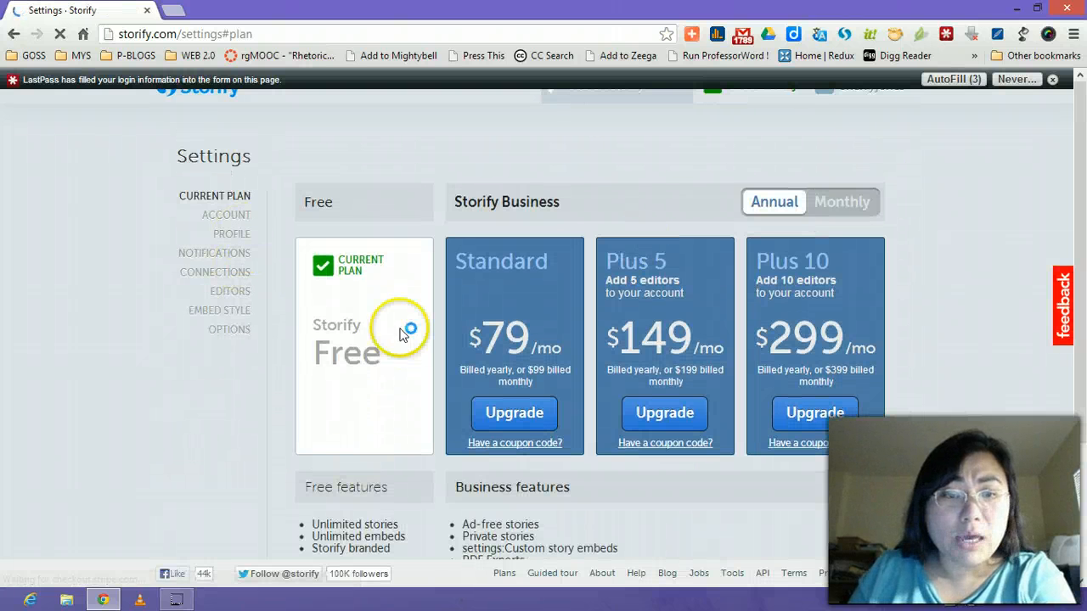
click(1052, 79)
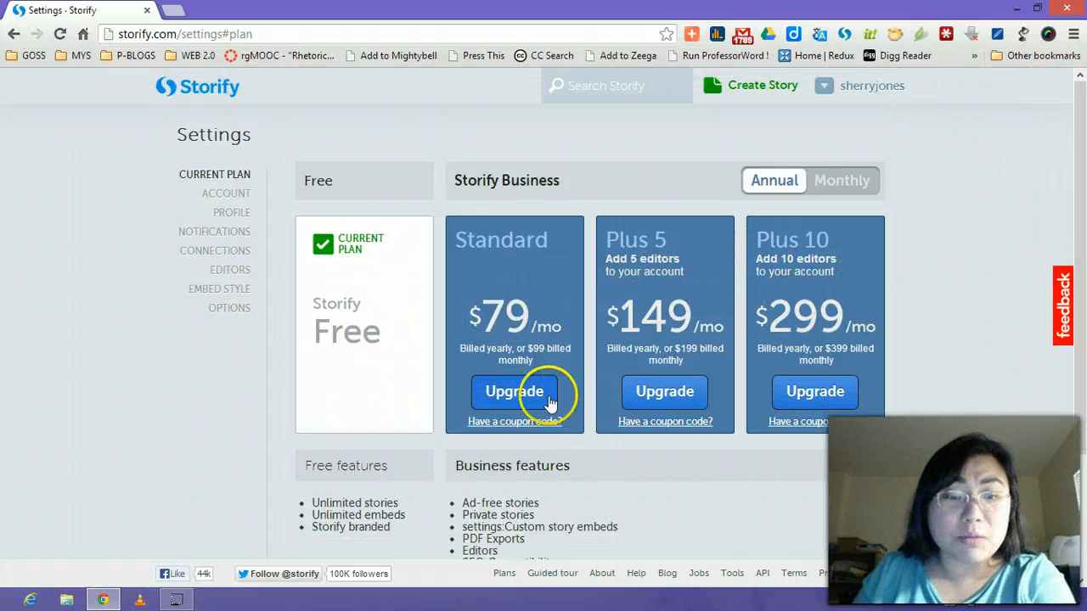
click(226, 193)
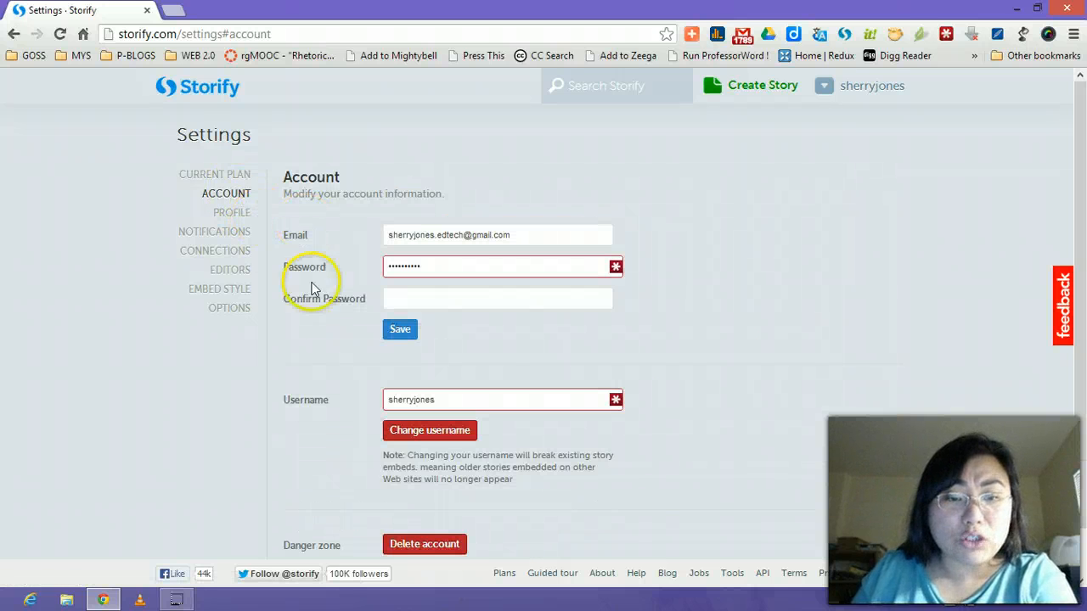
click(227, 213)
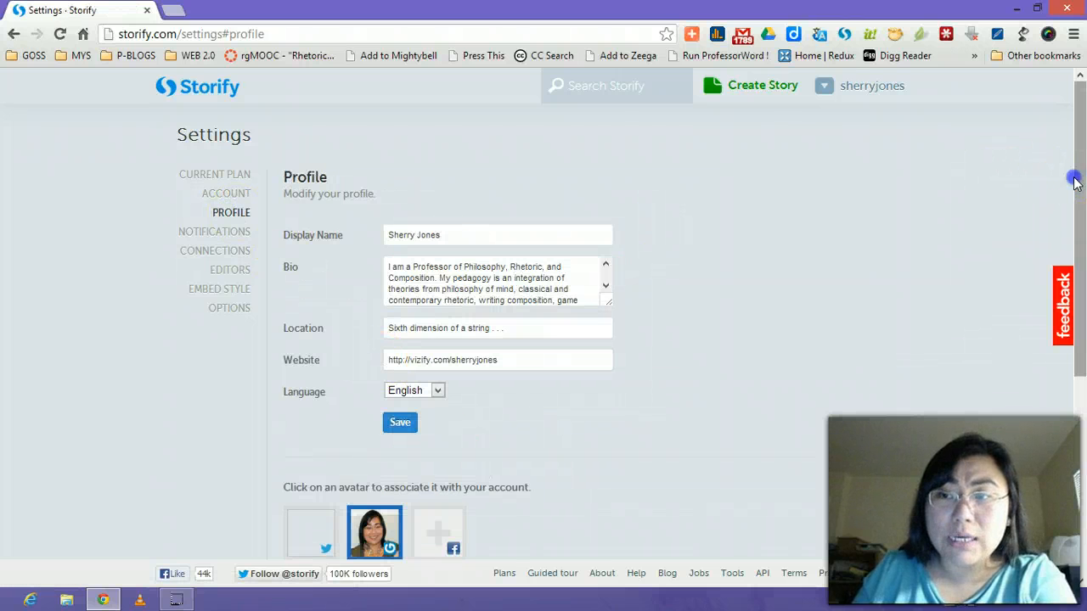
drag(1074, 177, 1069, 255)
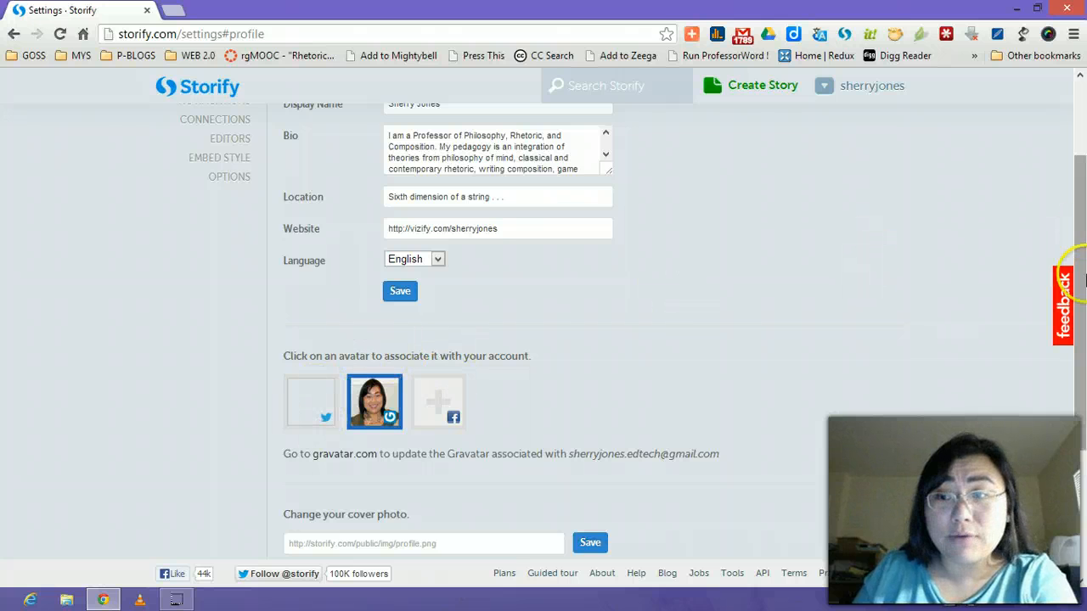
drag(1084, 234, 1083, 161)
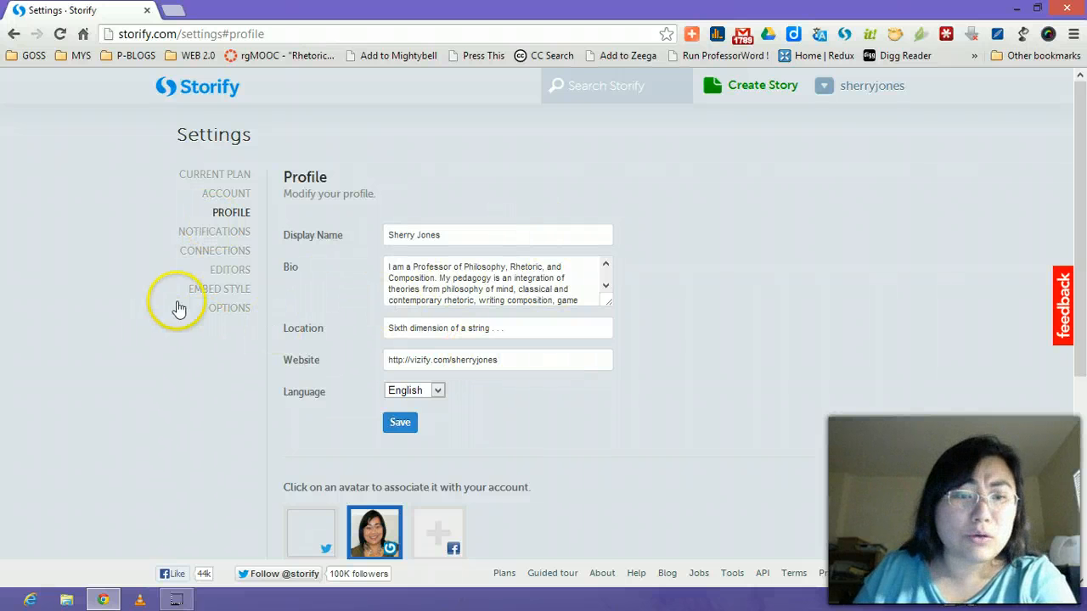
Check the Embed Style page, then the Options page with comments and related stories enabled.
click(221, 290)
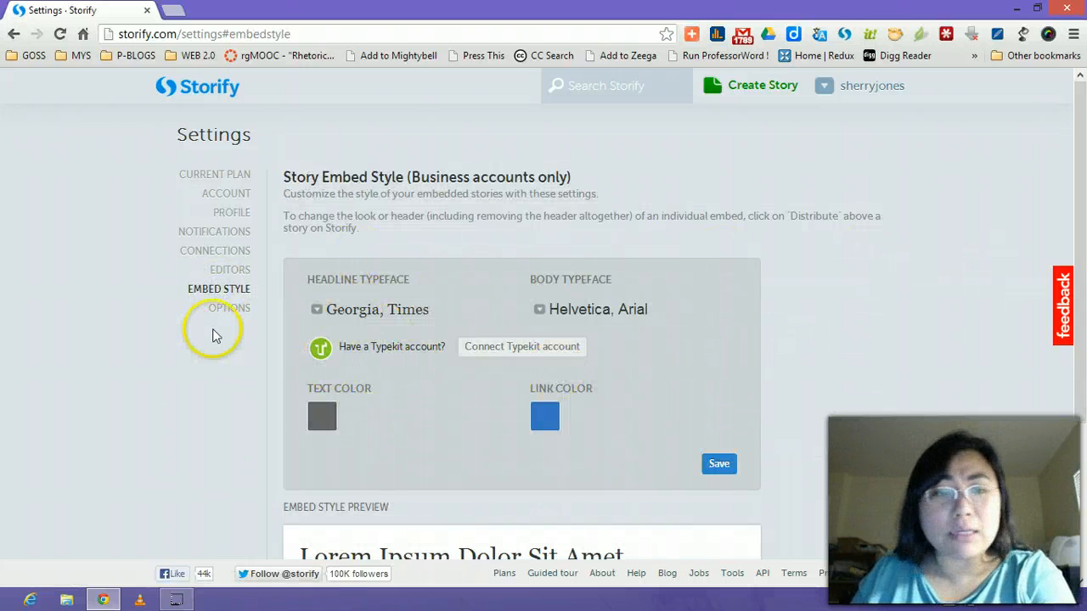
click(229, 308)
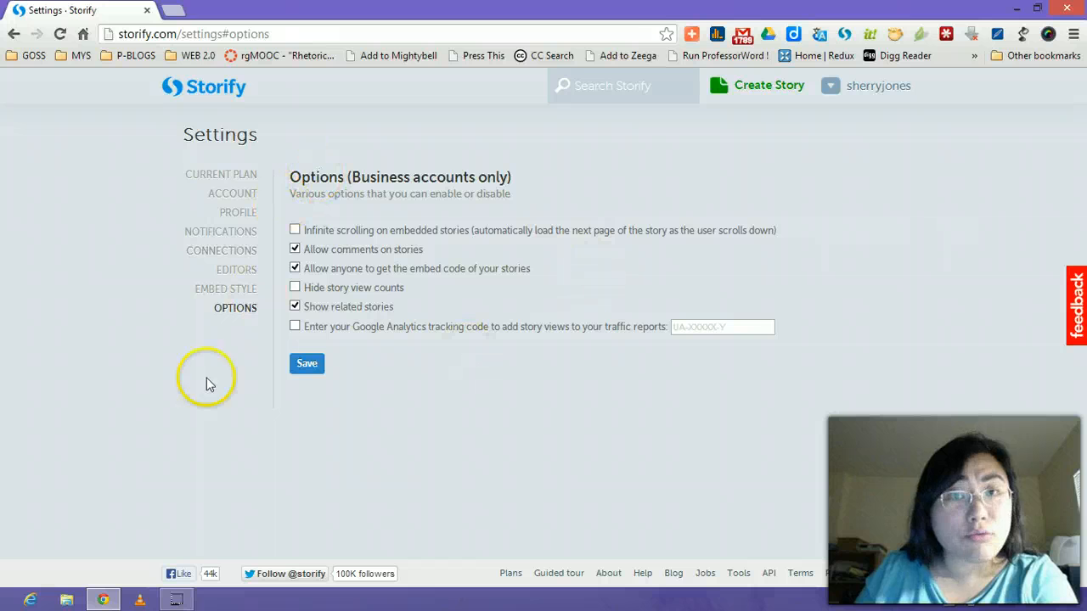
click(907, 96)
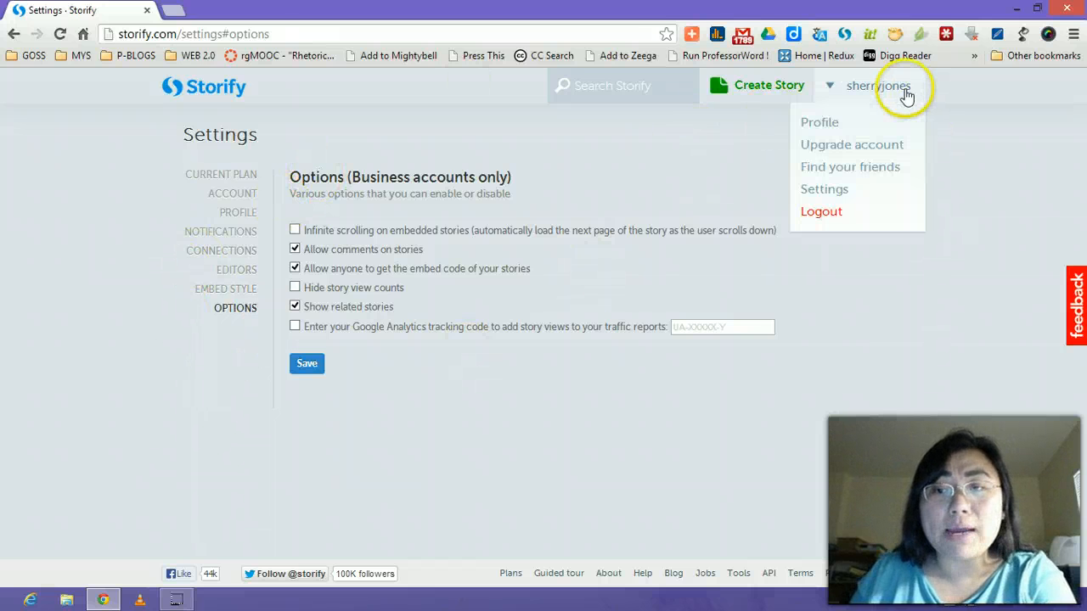
Go back to the profile page to create a new blank story.
click(859, 132)
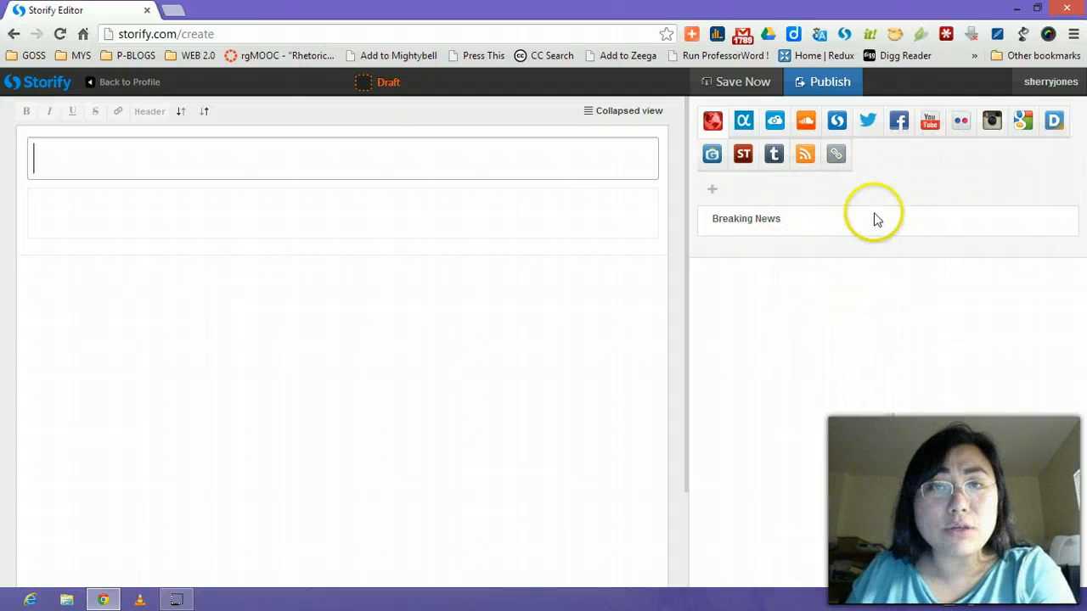
Move Zemanta and Google+ into Selected sources and save the source list.
click(717, 192)
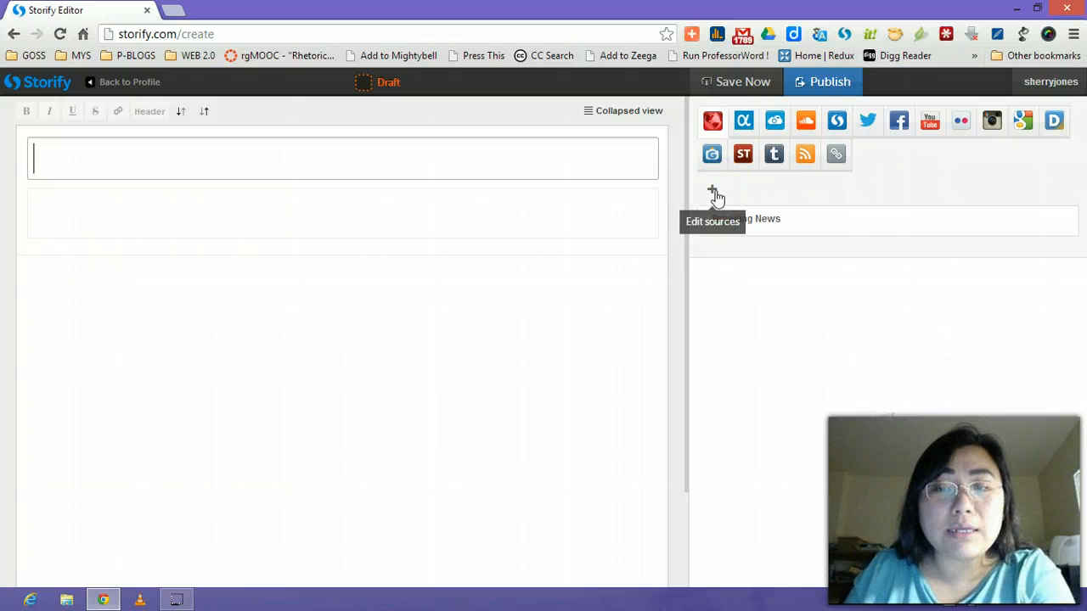
click(716, 195)
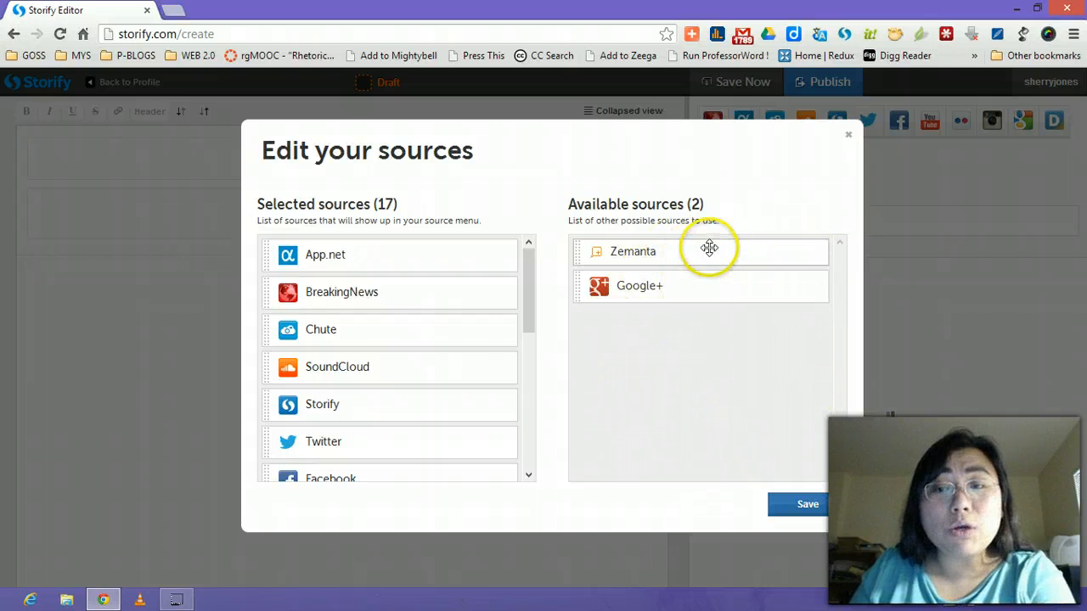
drag(725, 250, 441, 328)
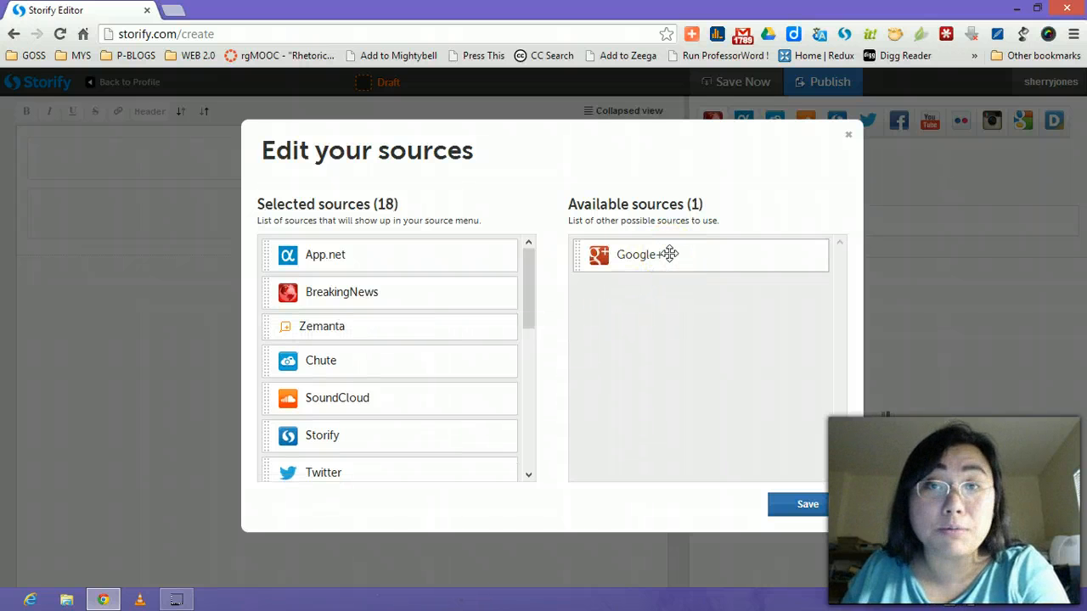
drag(691, 250, 384, 411)
drag(529, 274, 512, 442)
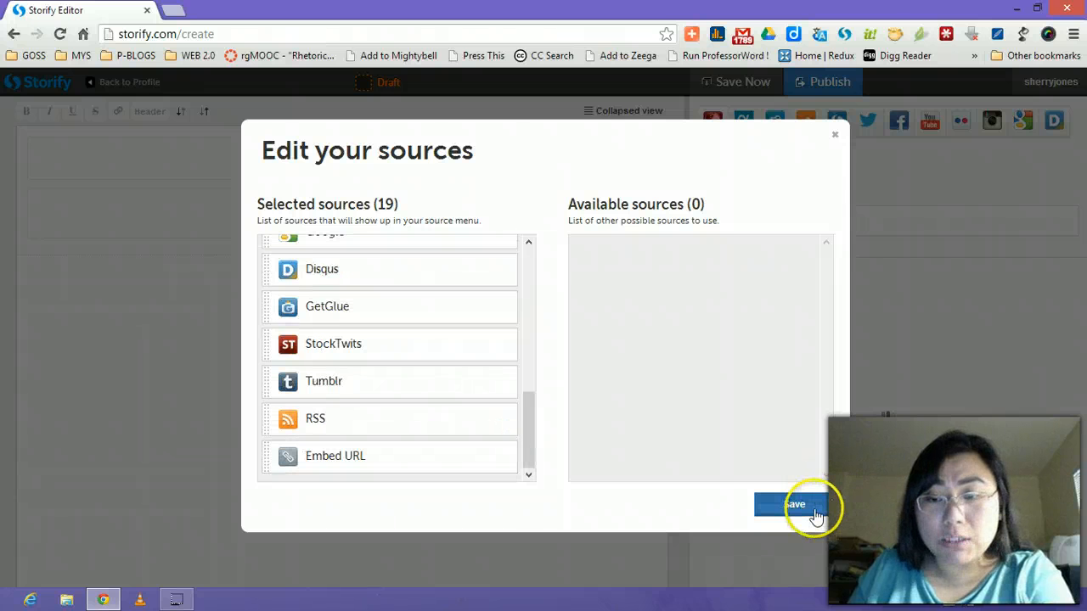
click(795, 506)
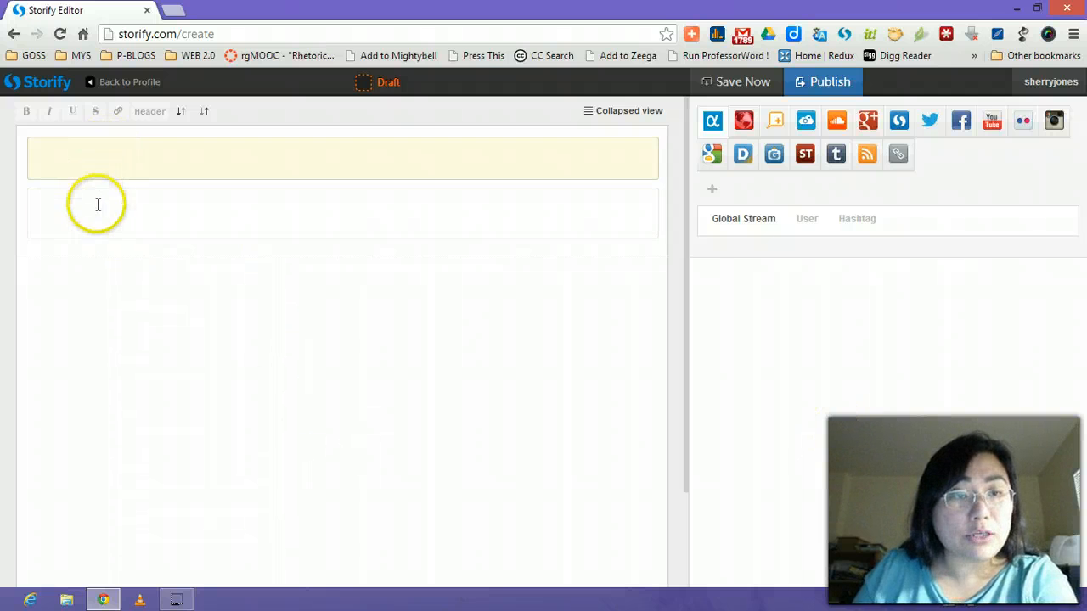
Title the story 'My rgMOOC Writings' and describe it as 'This is a collection of my writing for rgMOOC.'.
click(99, 158)
click(80, 225)
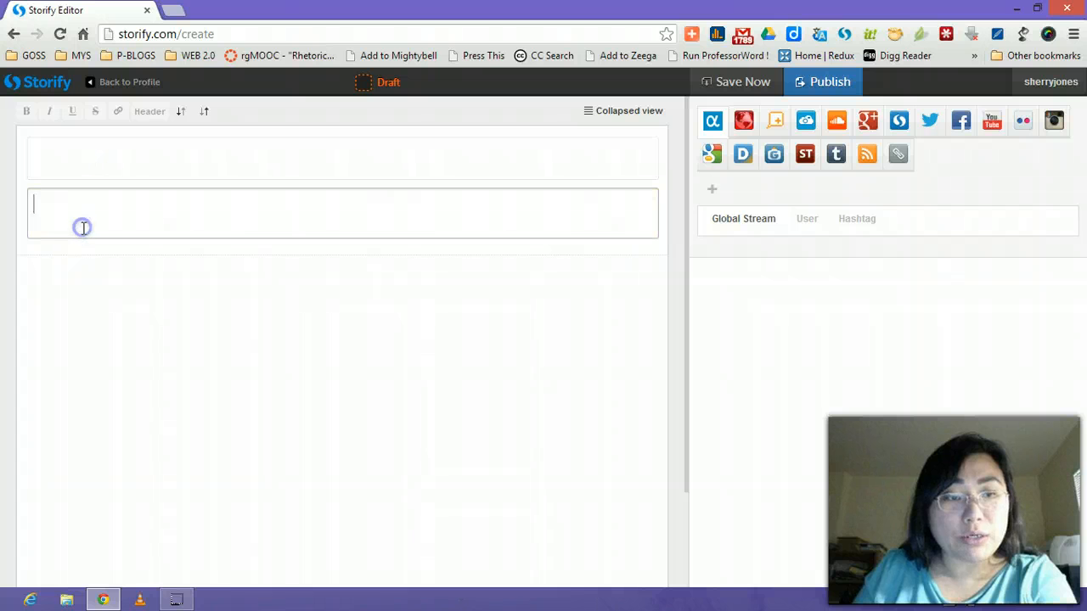
click(89, 157)
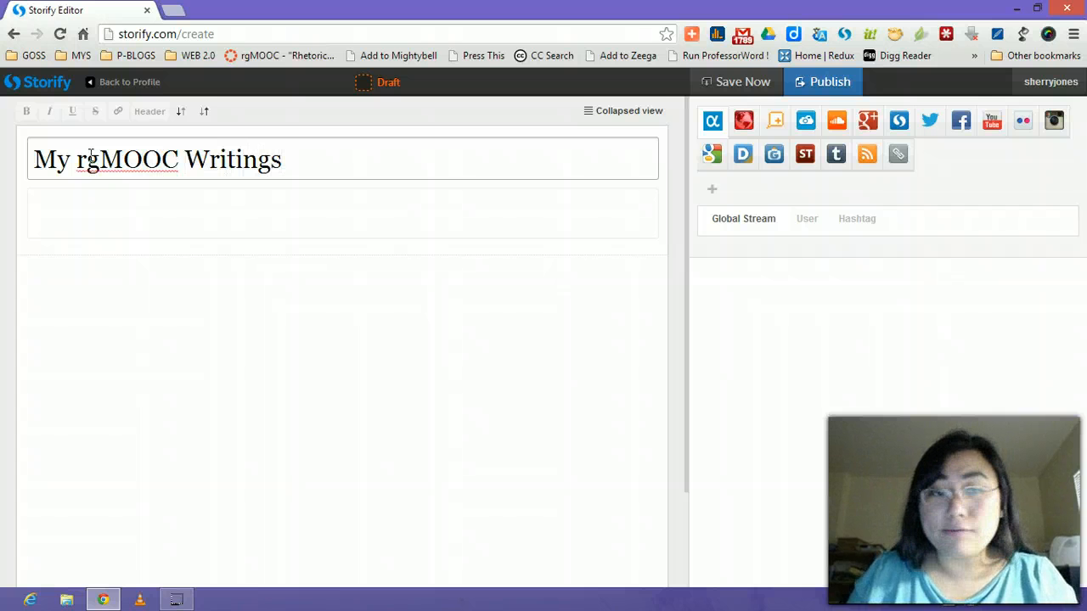
click(88, 204)
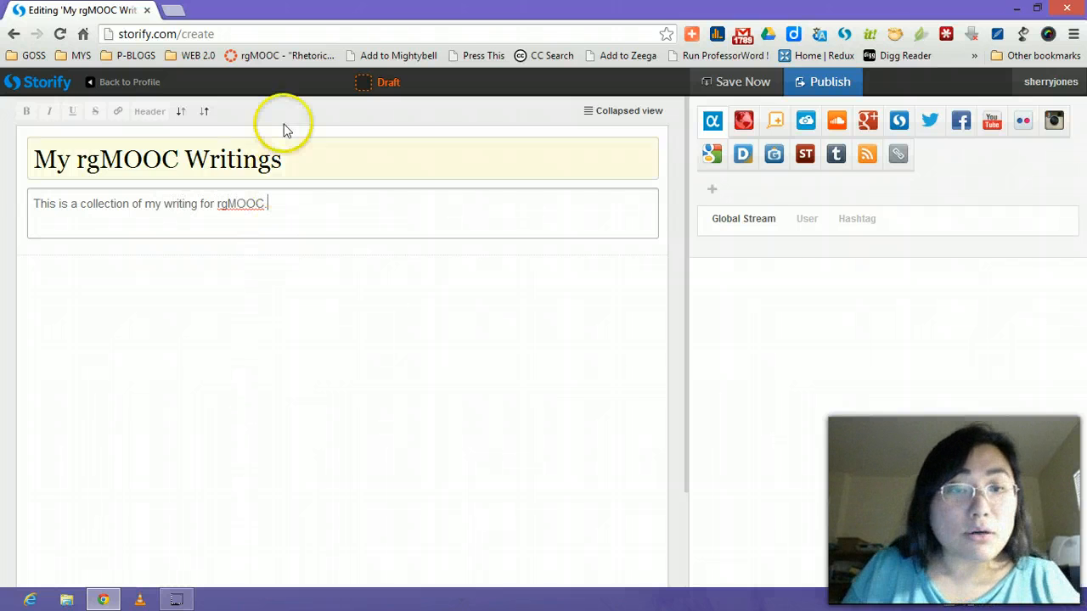
double_click(284, 158)
click(281, 204)
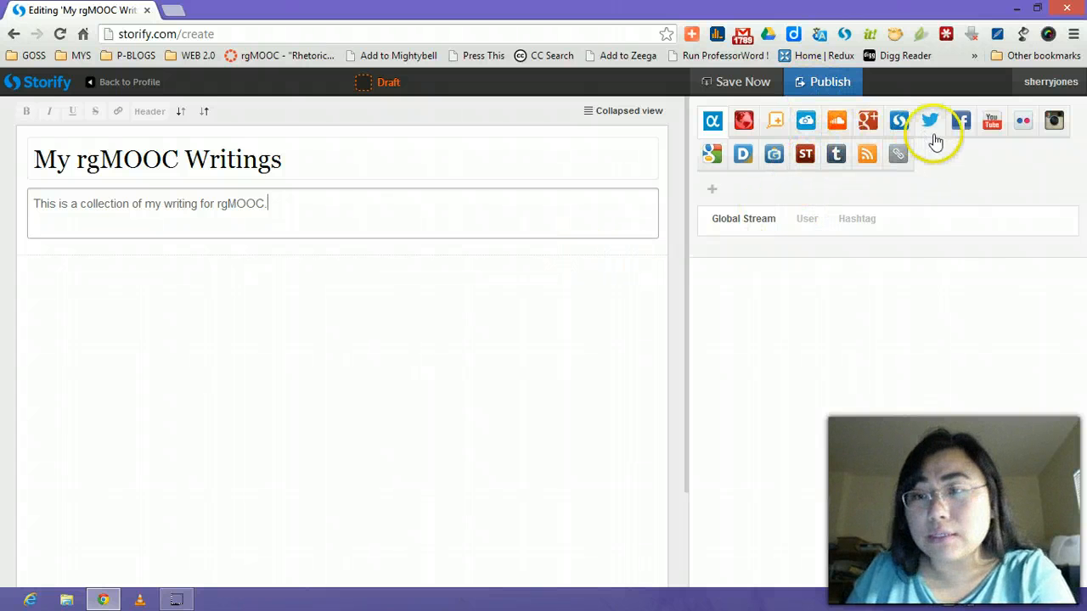
Run a Google Web search for 'game studies' and browse the results.
click(712, 153)
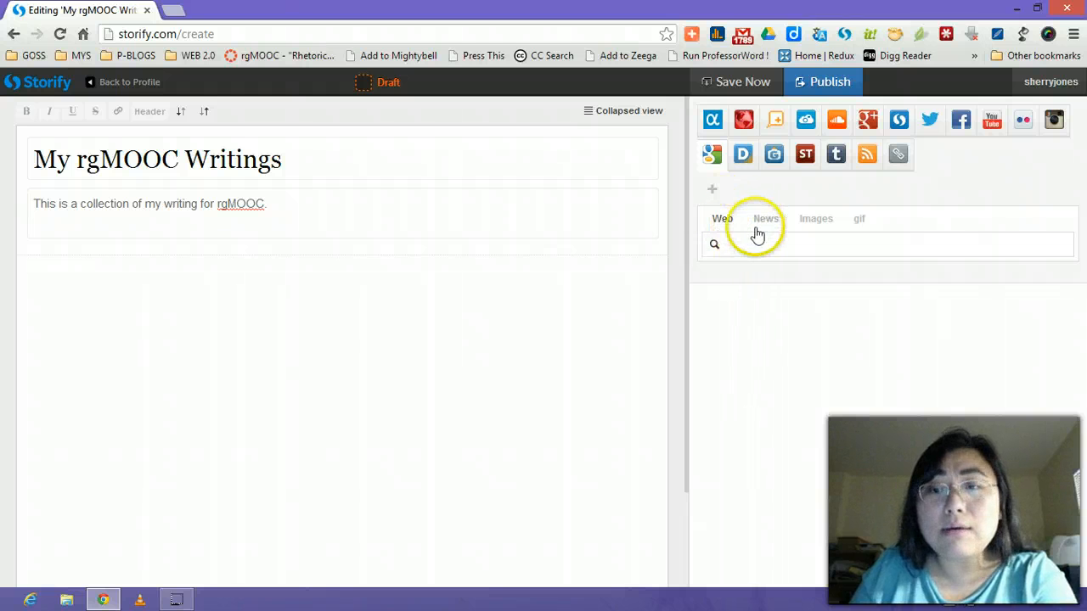
click(747, 253)
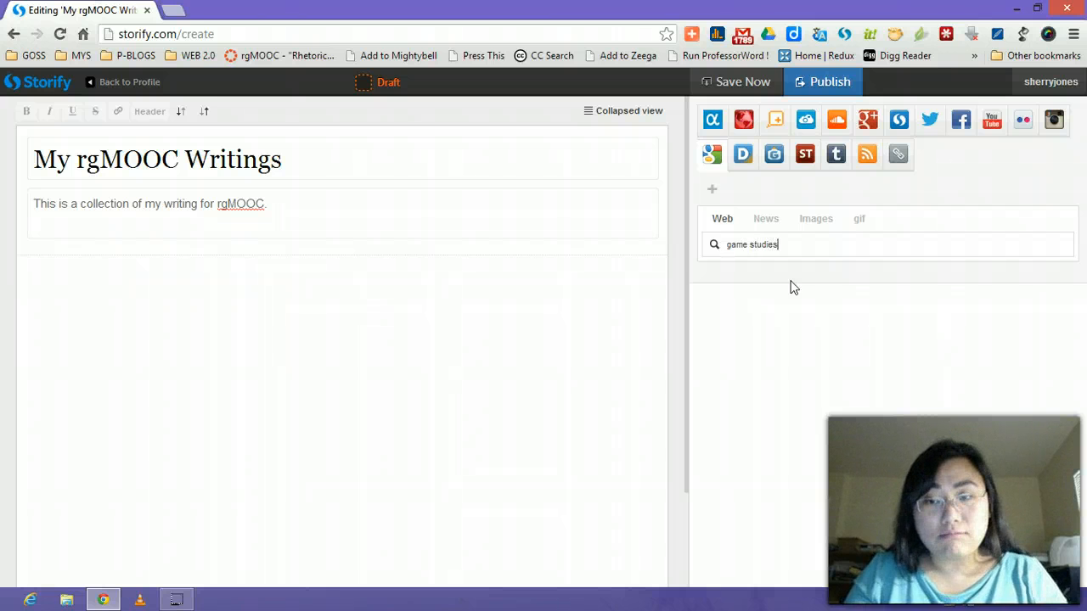
key(Return)
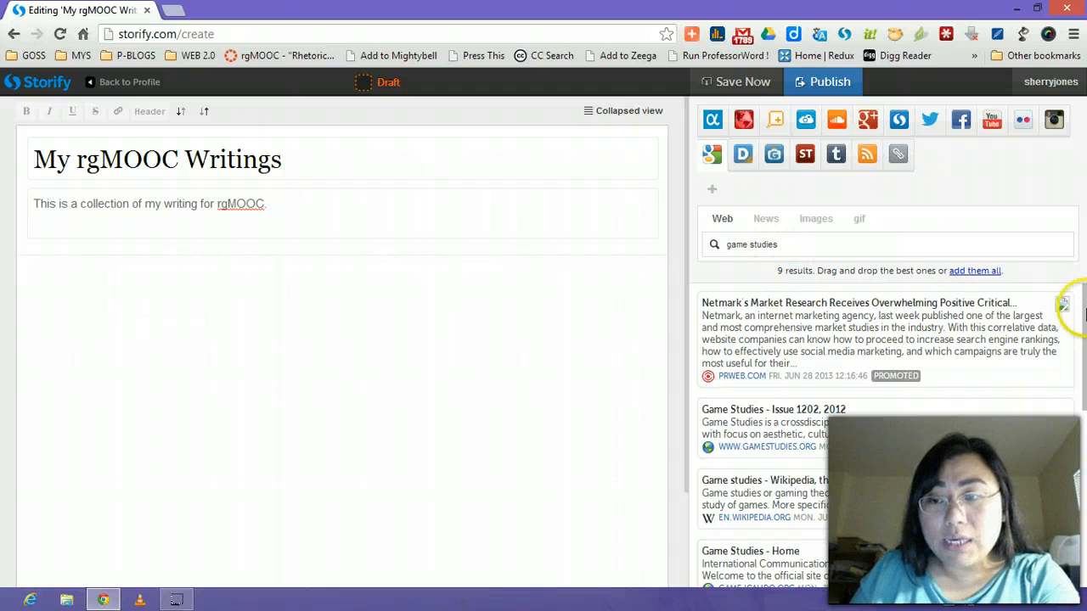
drag(1085, 311, 1083, 388)
drag(1079, 412, 1075, 299)
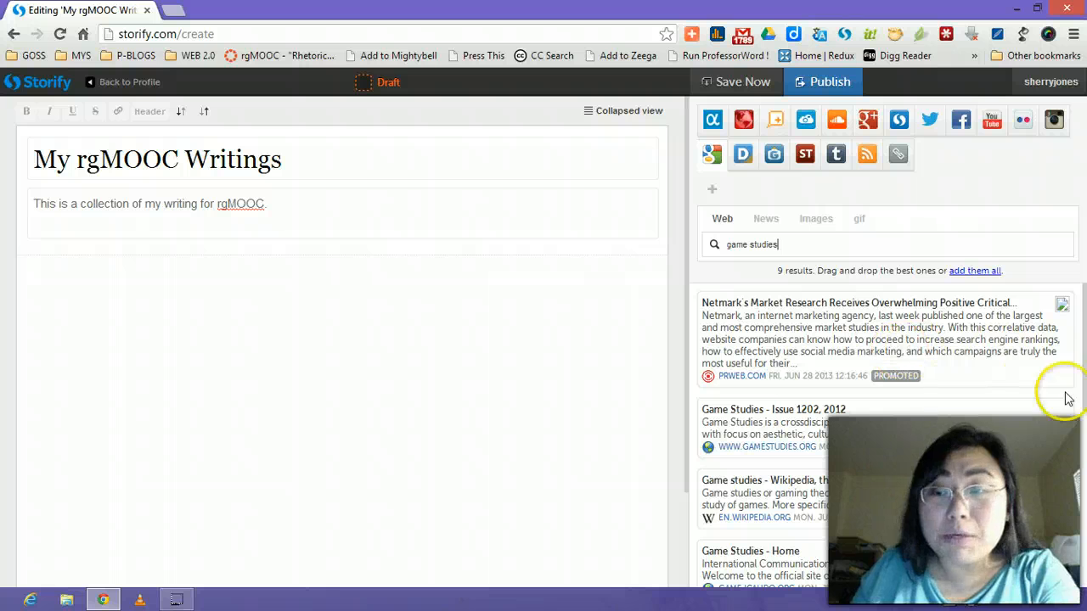
drag(1084, 326, 1083, 363)
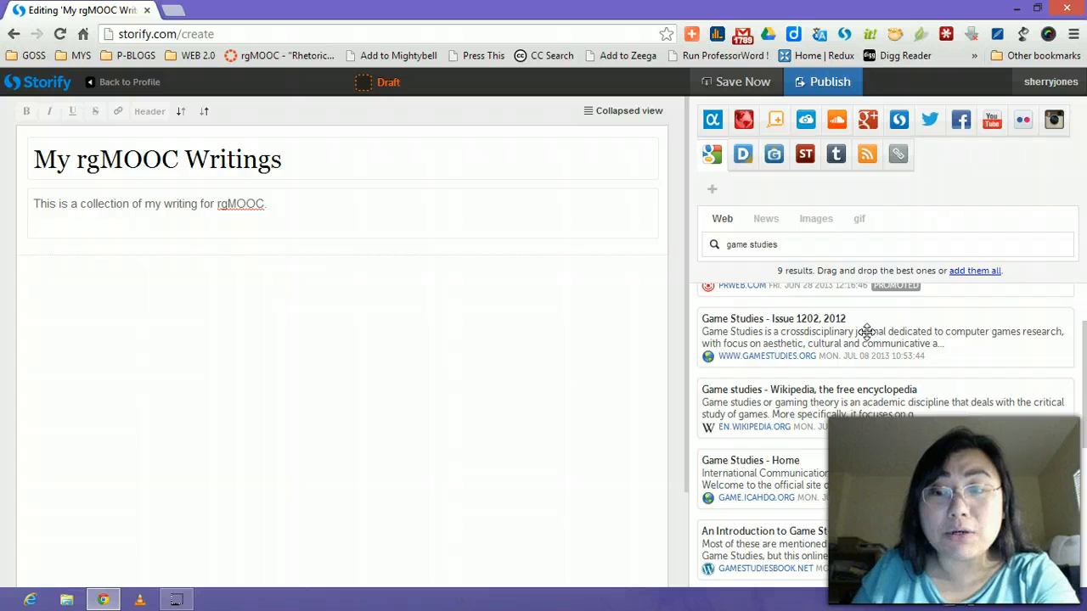
Drag 'Game Studies - Issue 1202, 2012' and 'An Introduction to Game Studies' into the story.
drag(866, 324, 345, 282)
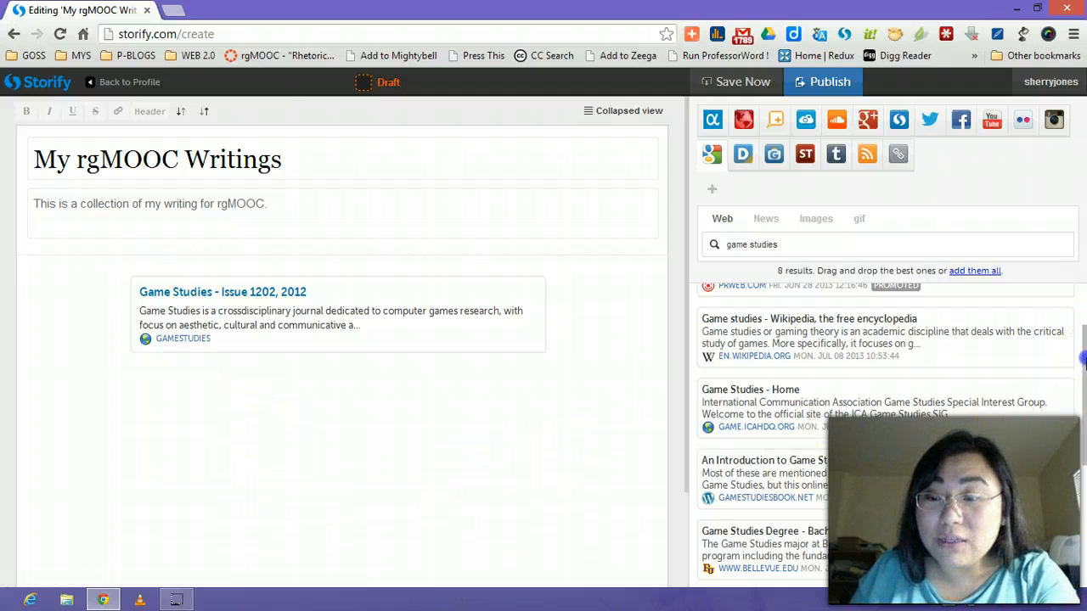
drag(1083, 365, 1081, 411)
drag(929, 369, 533, 404)
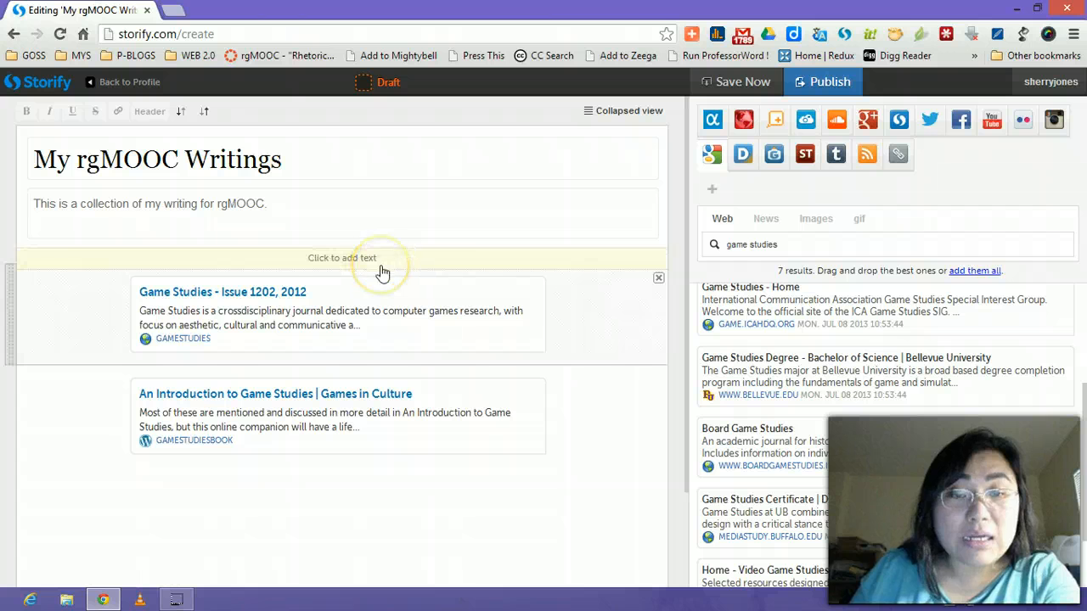
Add the line 'Below is a collection of Game Studies articles…' above the cards as a bold, underlined header.
click(382, 266)
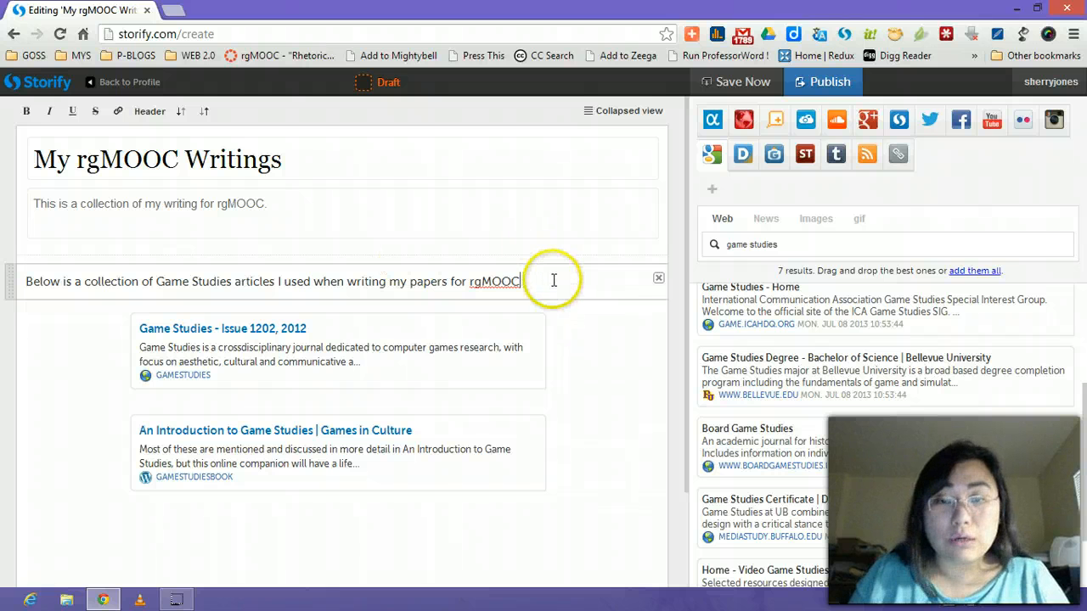
drag(525, 285, 26, 282)
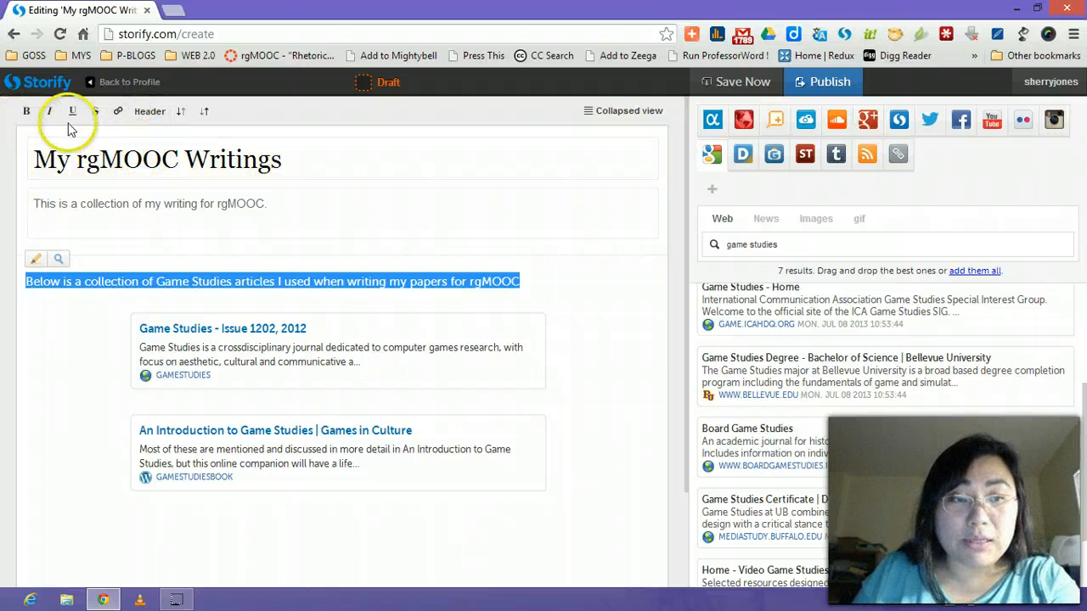
click(146, 117)
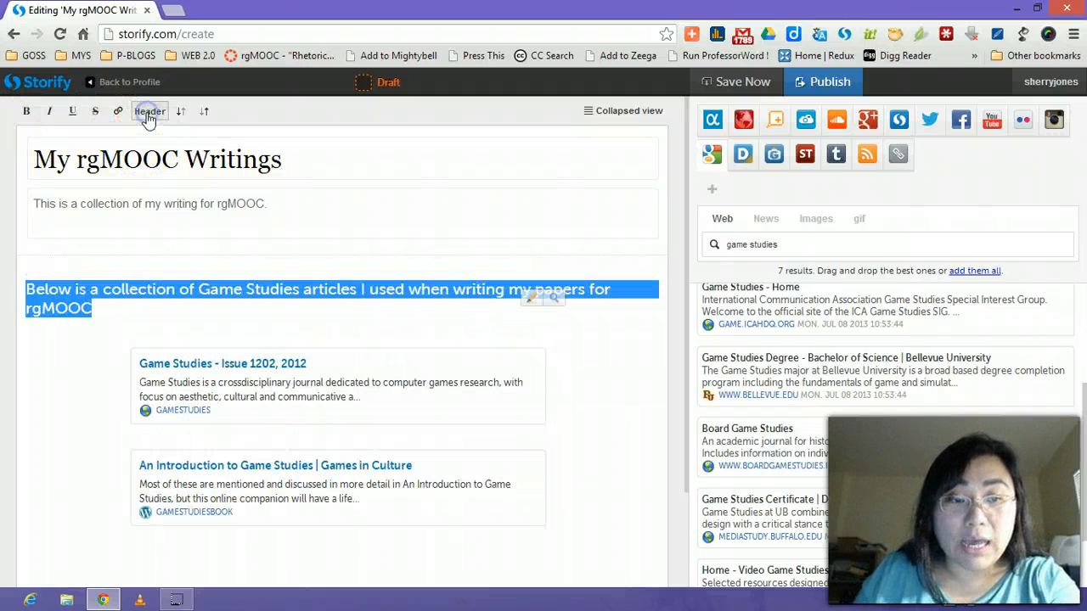
click(118, 308)
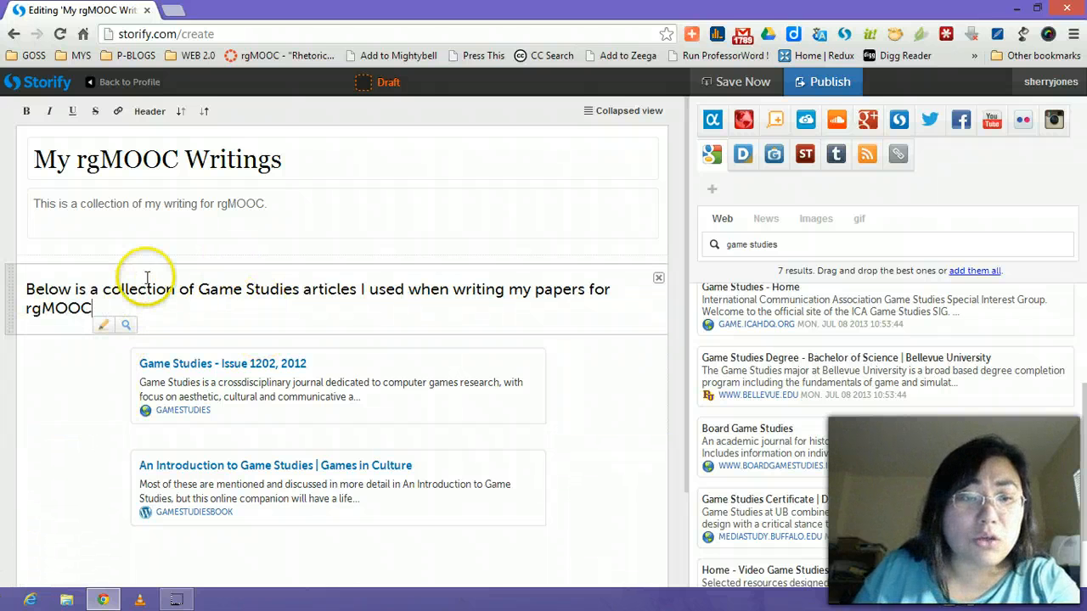
drag(95, 308, 6, 280)
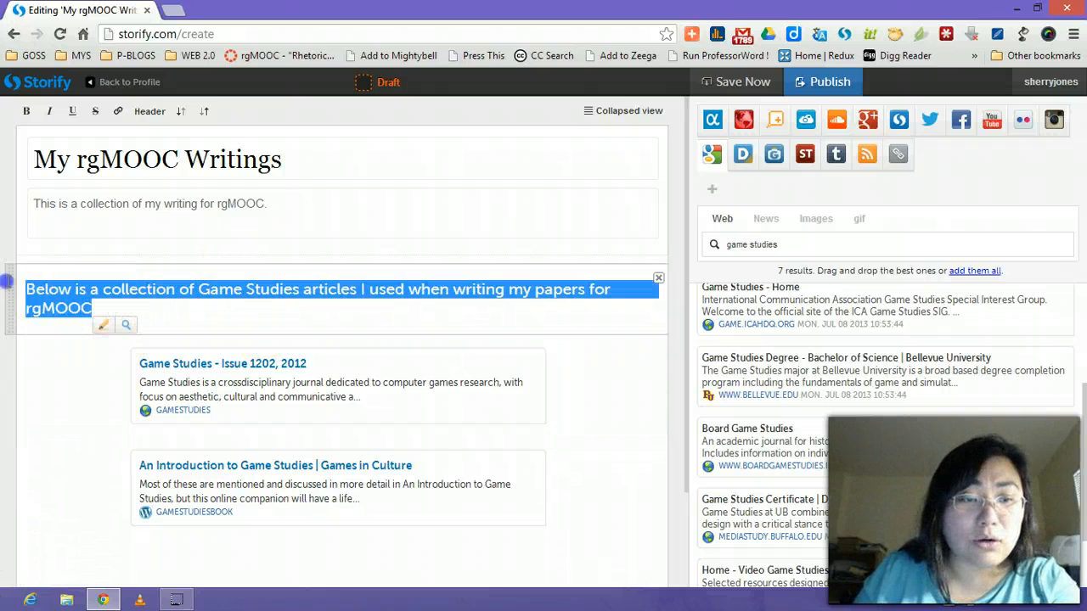
click(26, 112)
click(72, 111)
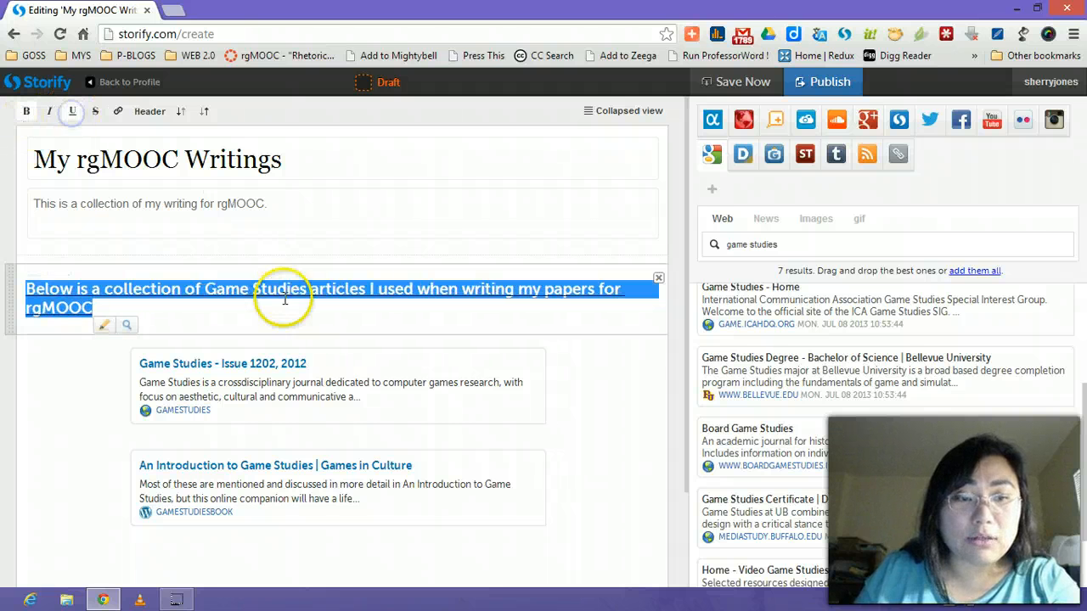
click(510, 393)
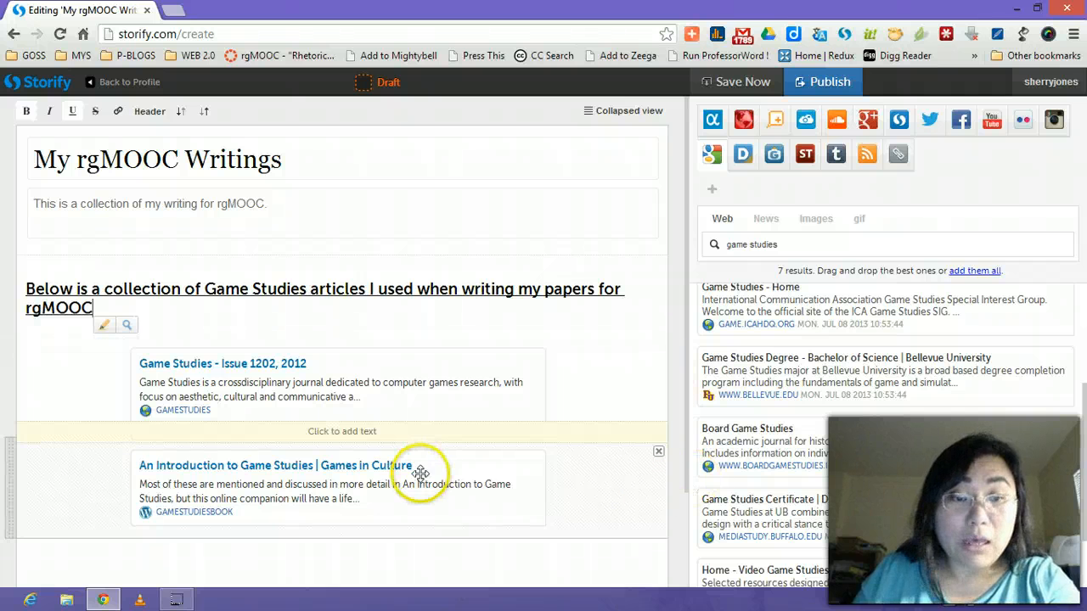
Insert the text 'Here's another text' between the two Game Studies cards.
click(303, 435)
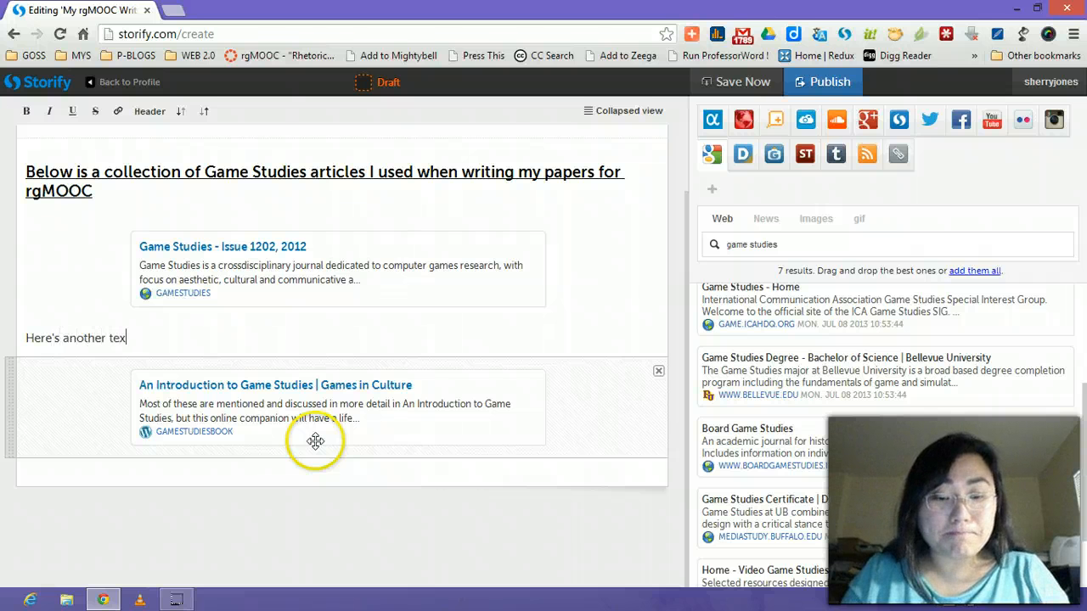
click(132, 516)
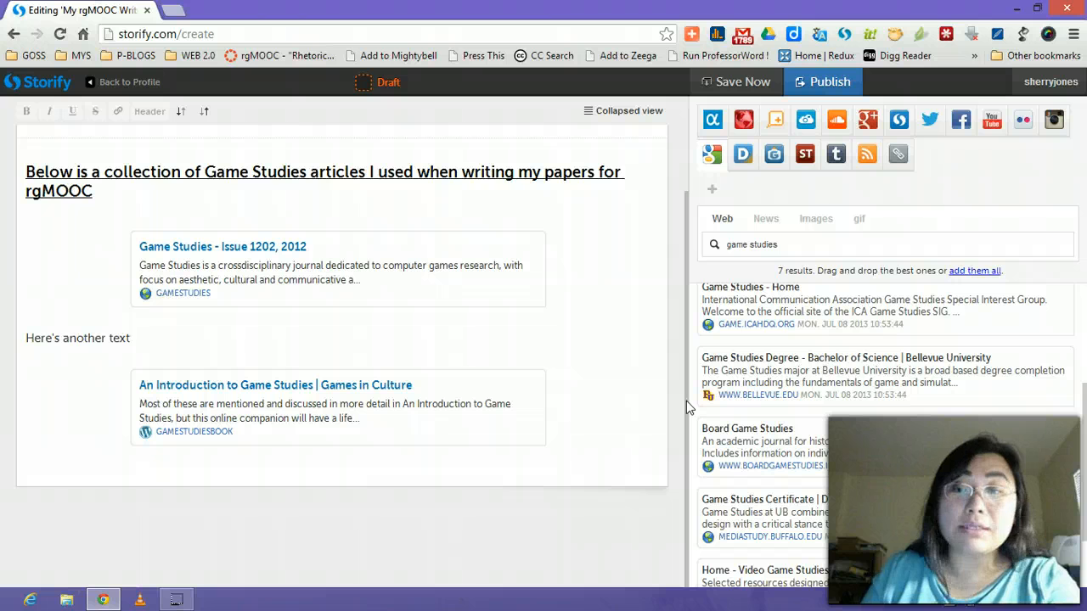
drag(686, 401, 679, 281)
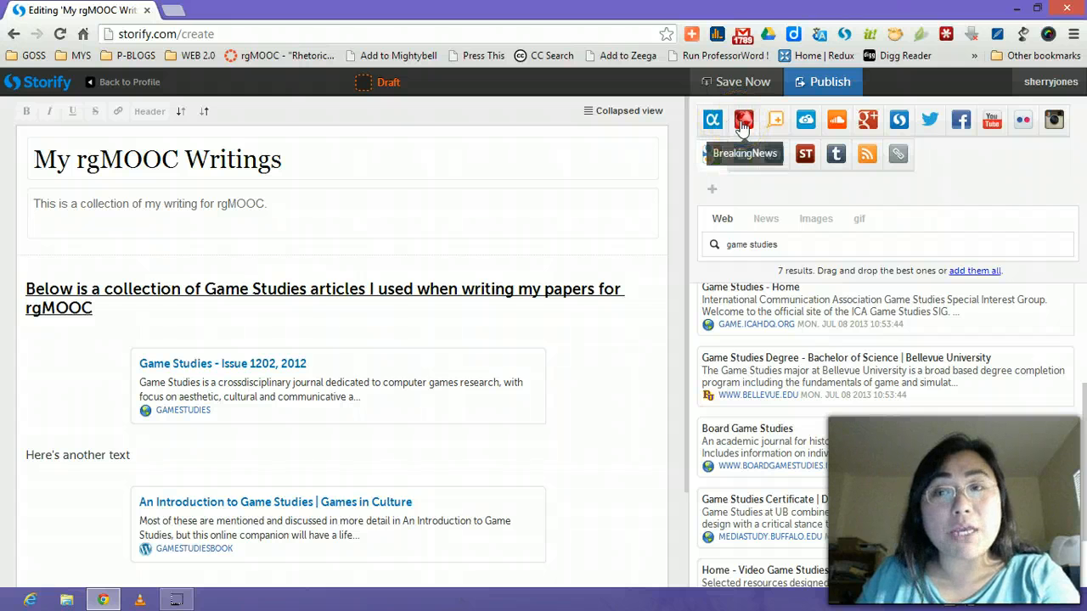
Switch the content source to SoundCloud and browse the game studies track results.
click(844, 123)
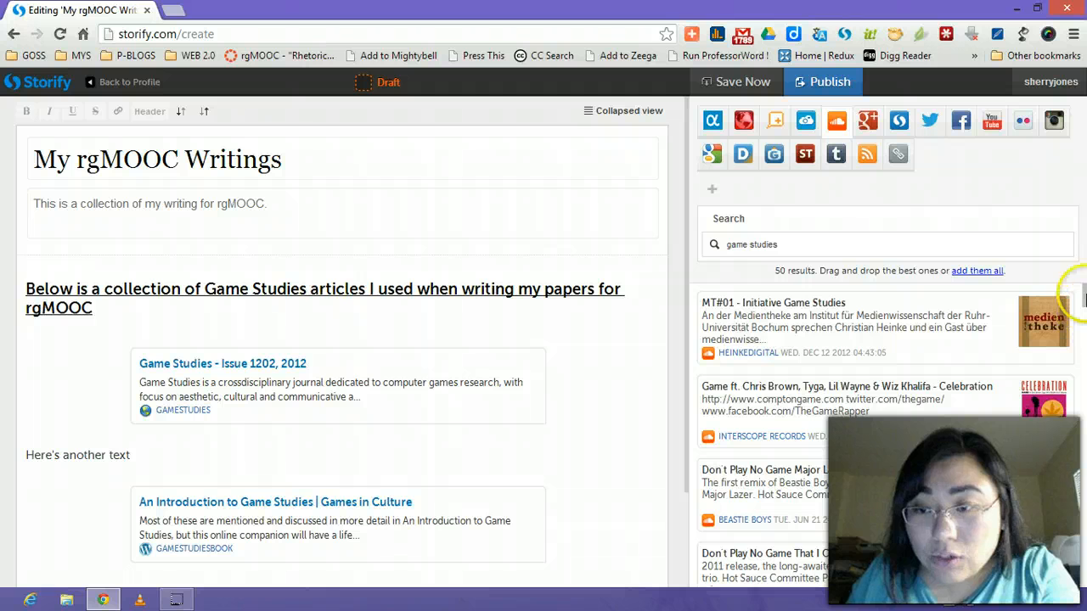
scroll(1084, 311, down, 2)
scroll(1084, 318, down, 1)
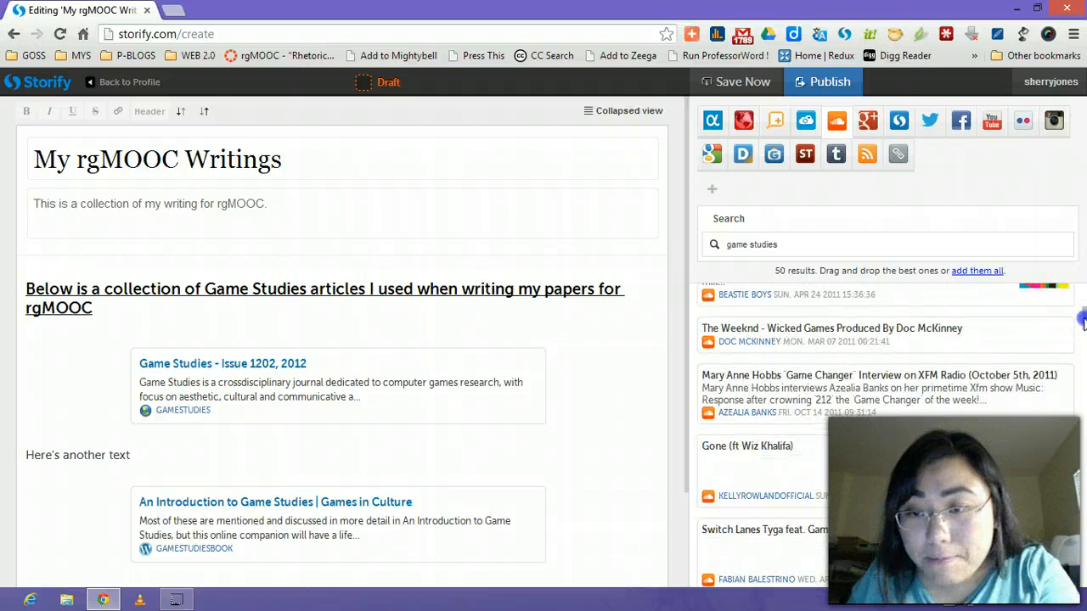
scroll(1082, 329, down, 2)
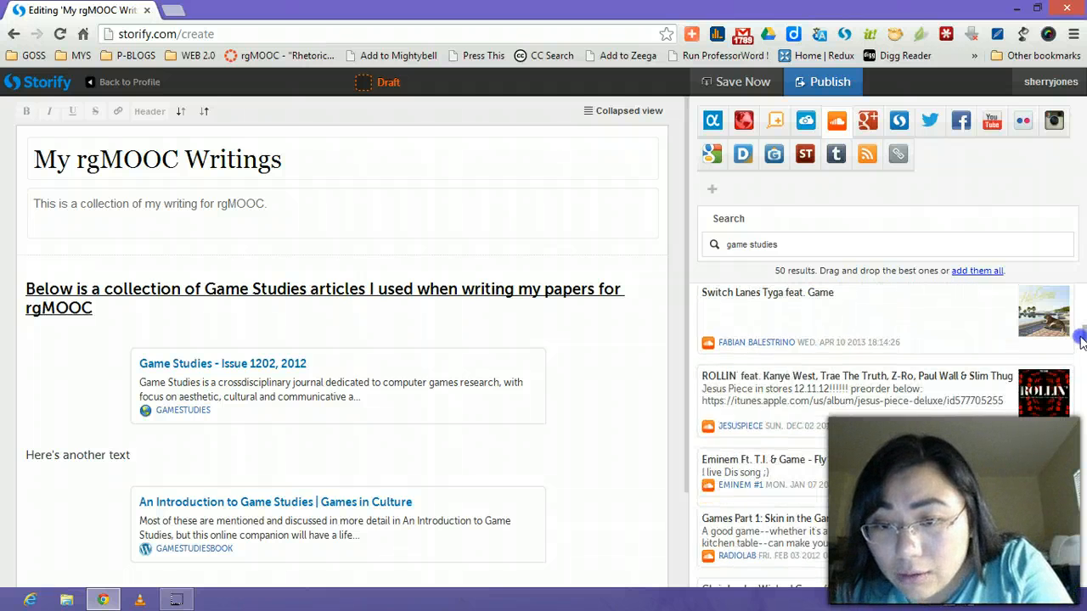
scroll(1080, 351, down, 1)
scroll(1080, 351, down, 1)
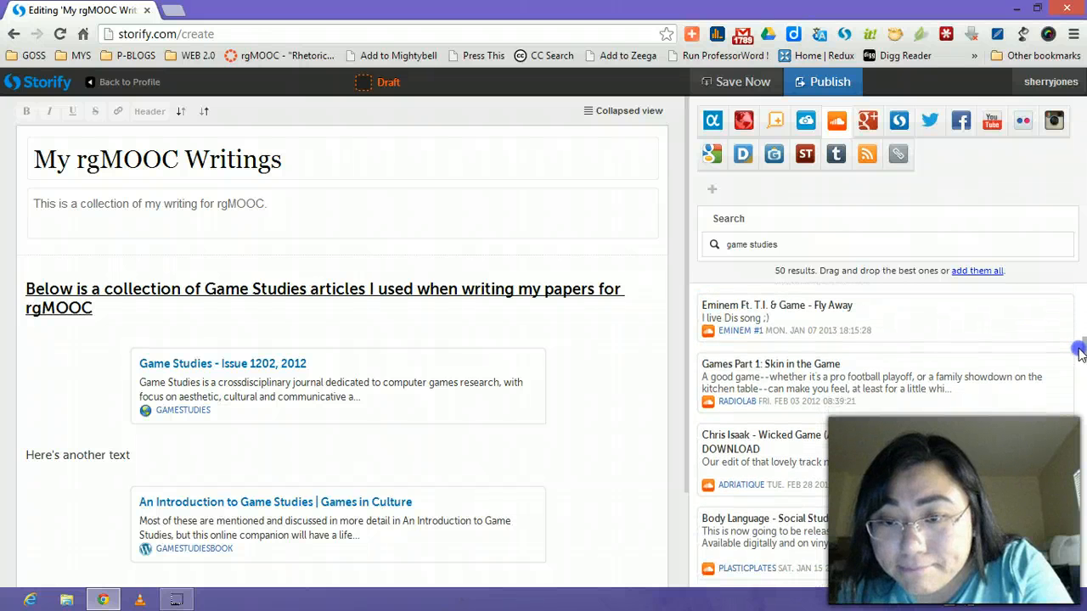
drag(1080, 355, 1081, 361)
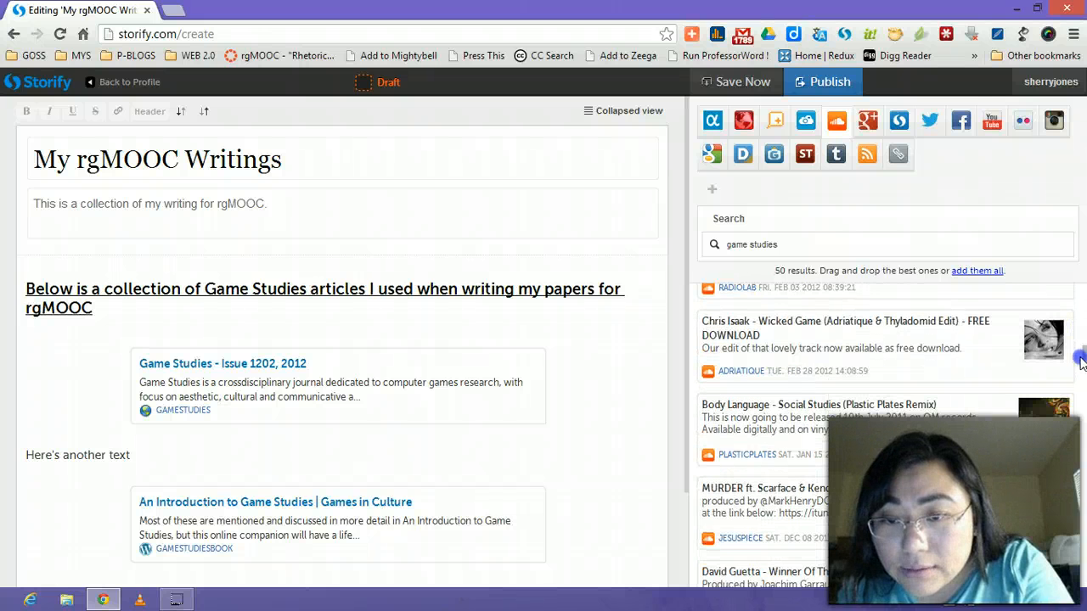
scroll(1081, 361, down, 1)
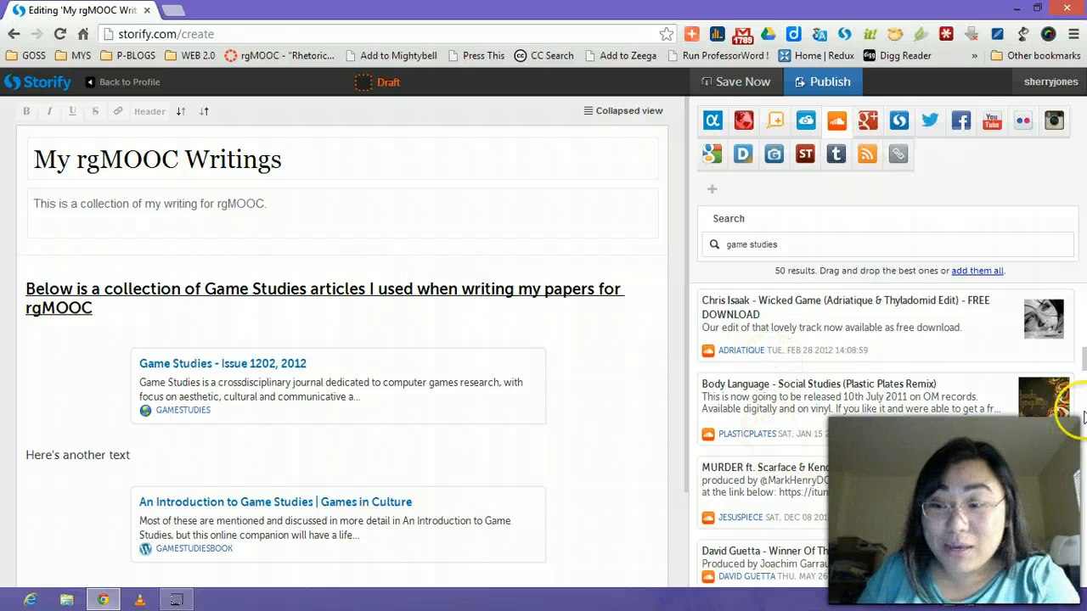
scroll(1084, 374, down, 1)
scroll(1084, 374, down, 3)
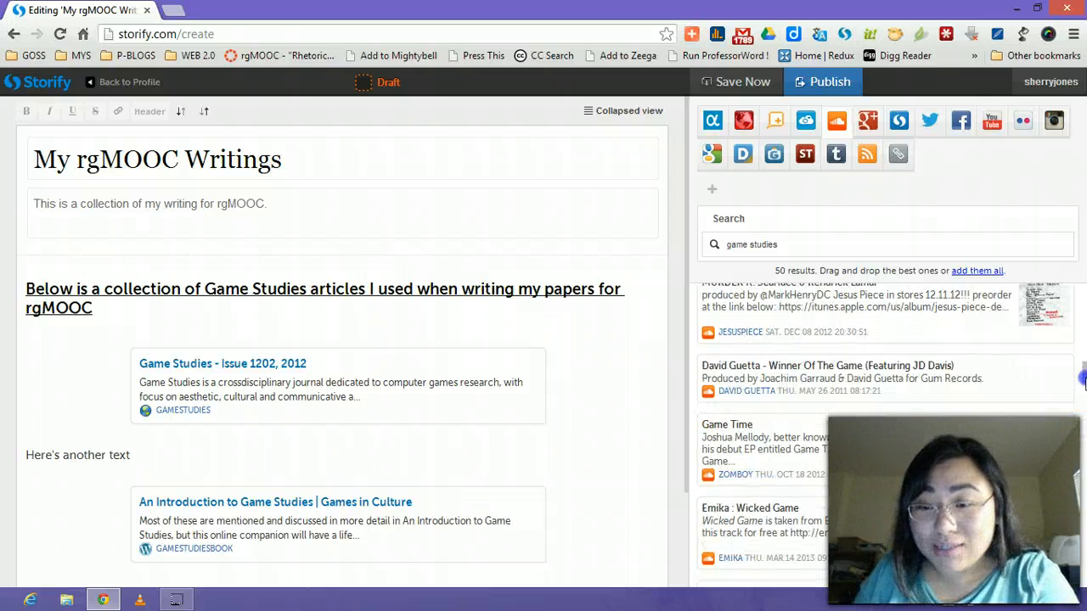
Add the 'Winner Of The Game' track to the end of the story and save the draft.
click(830, 384)
drag(829, 384, 593, 472)
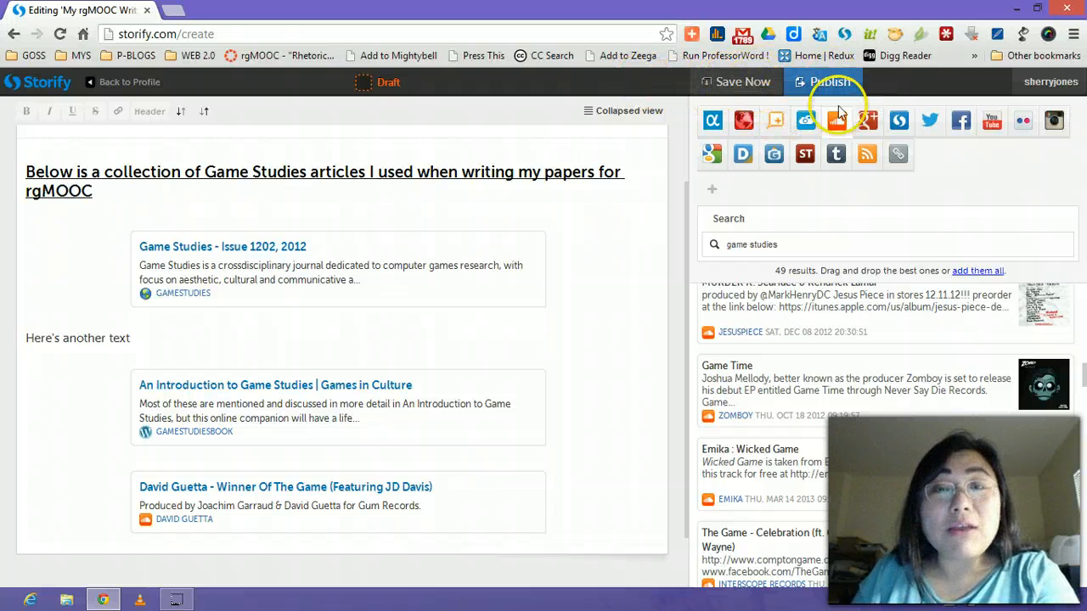
click(734, 85)
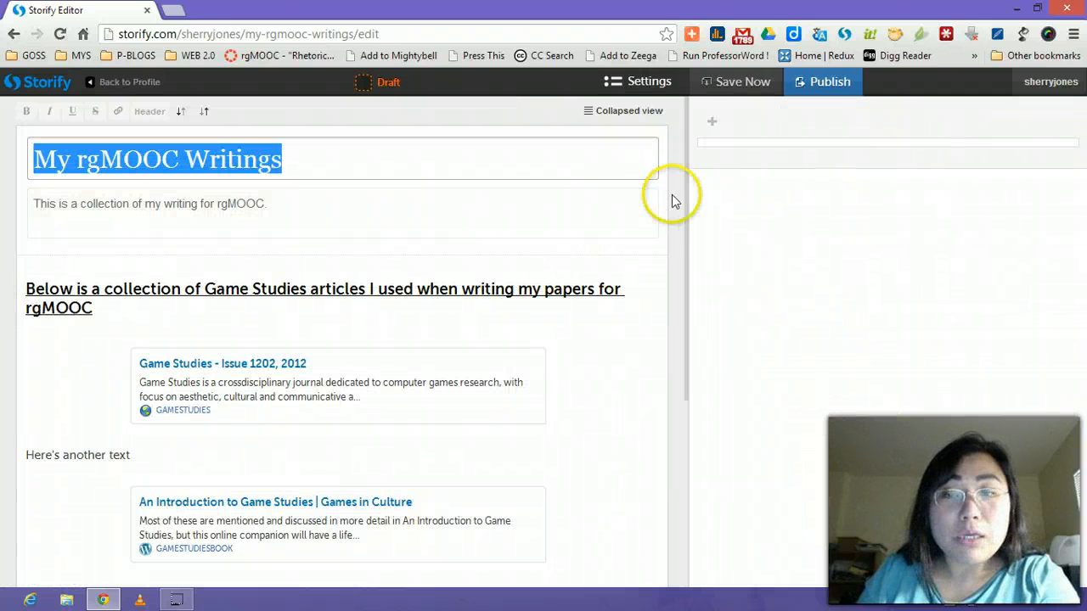
Play the embedded 'Winner Of The Game' track, skip ahead to about 0:51, and stop it at 0:55.
click(675, 261)
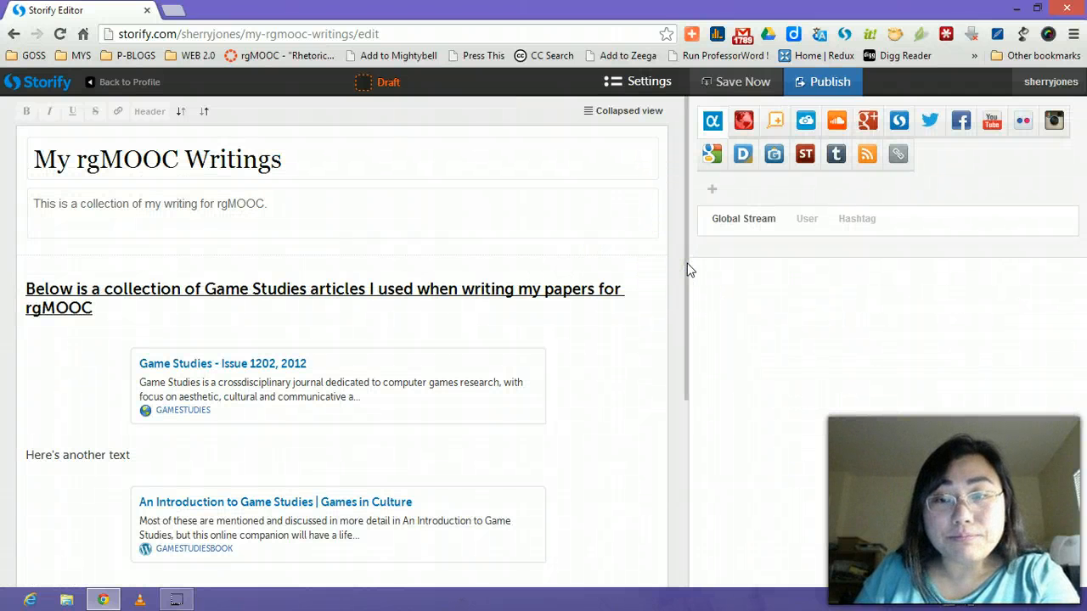
drag(687, 264, 695, 425)
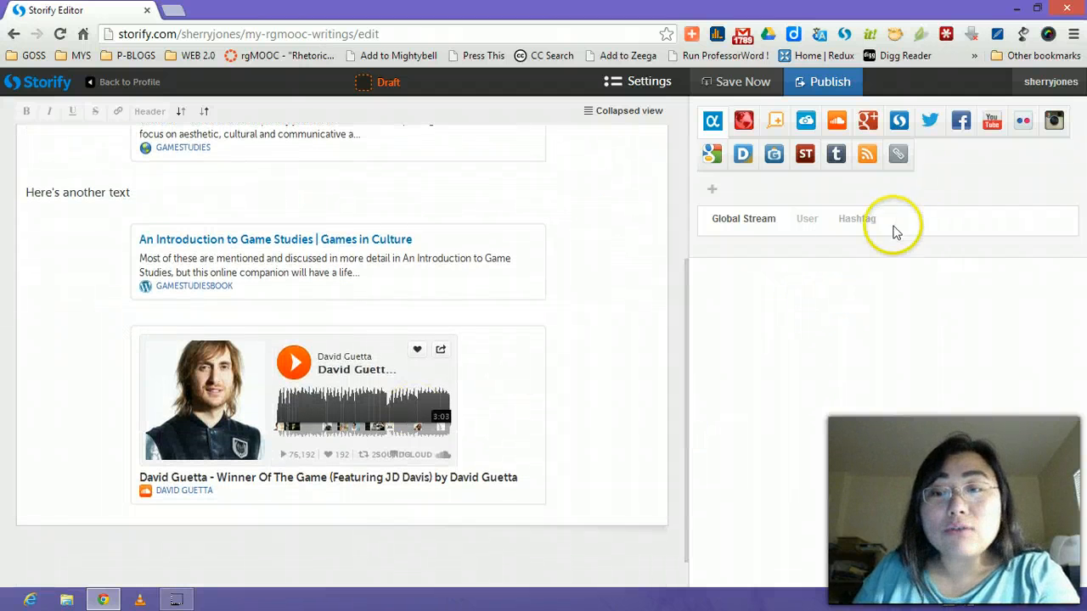
click(306, 365)
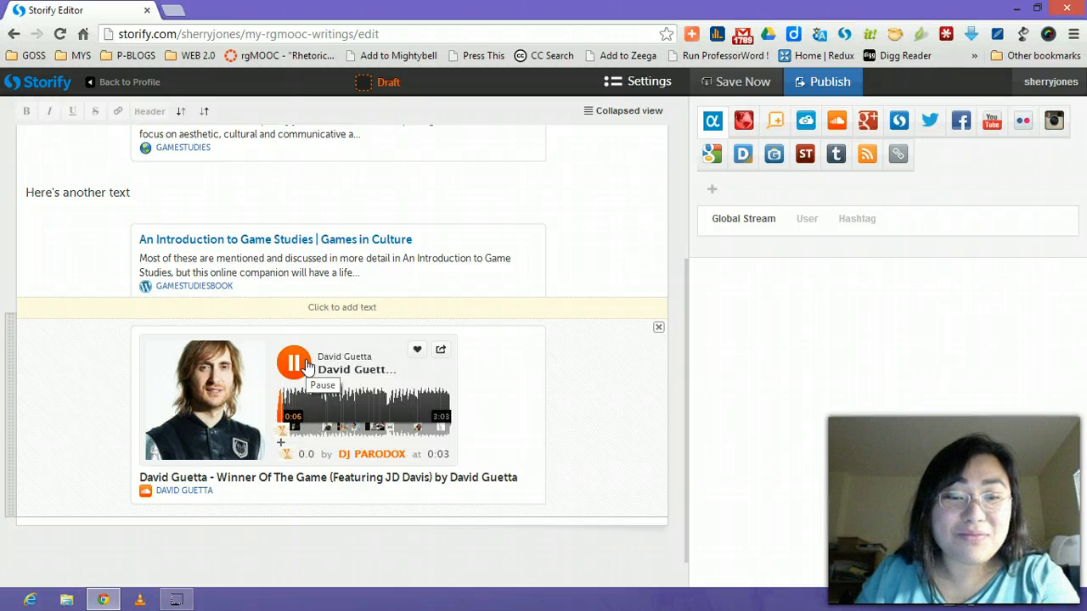
click(327, 406)
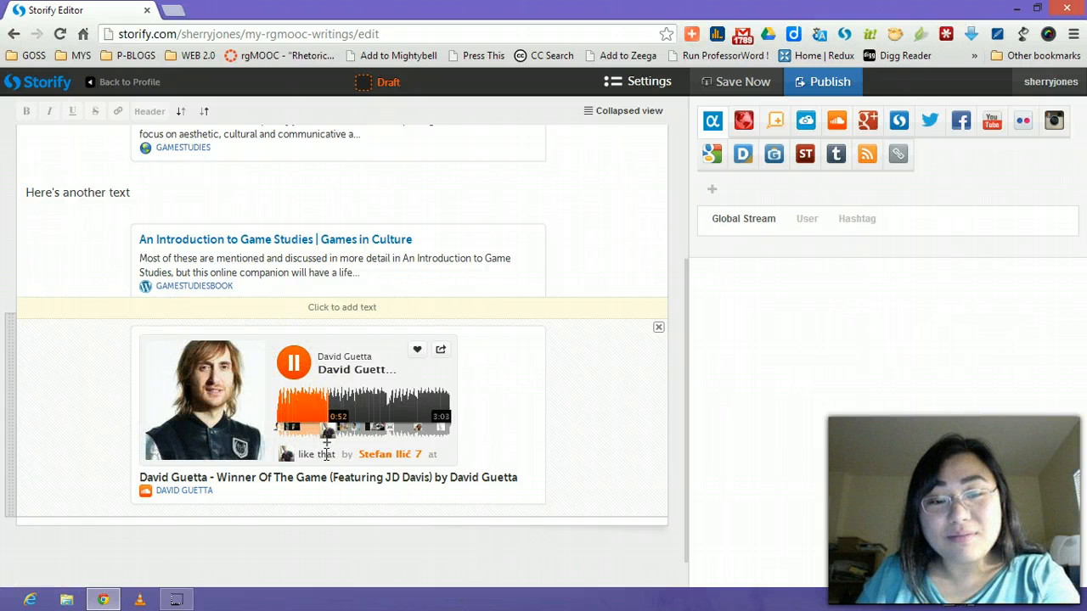
click(293, 362)
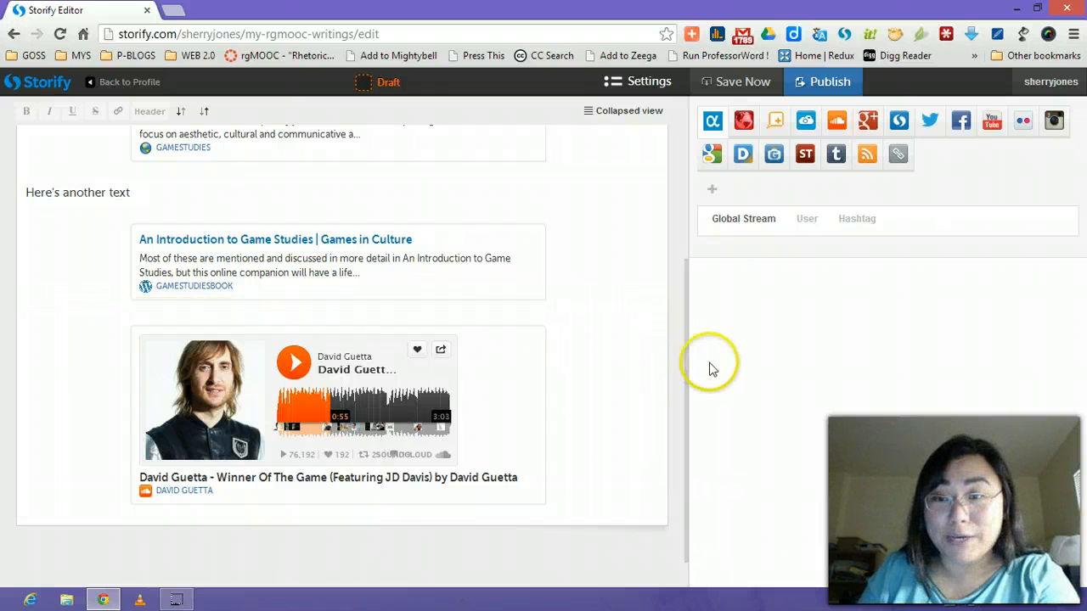
drag(682, 308, 709, 126)
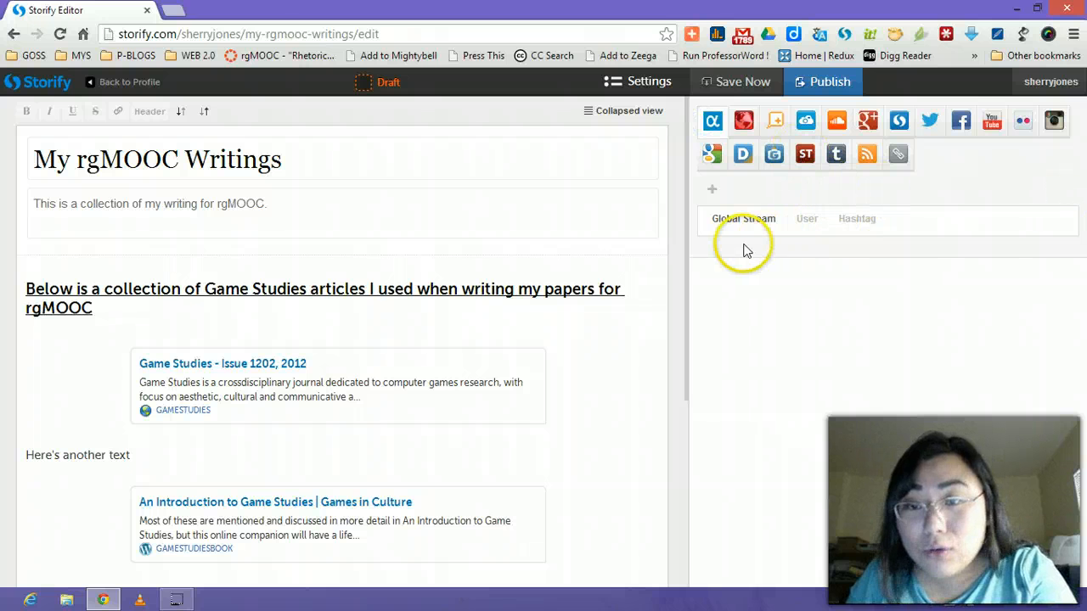
Search Twitter for 'game studies' and place the '1 Postdoc and 2 PhD positions' tweet below the SoundCloud track.
click(929, 123)
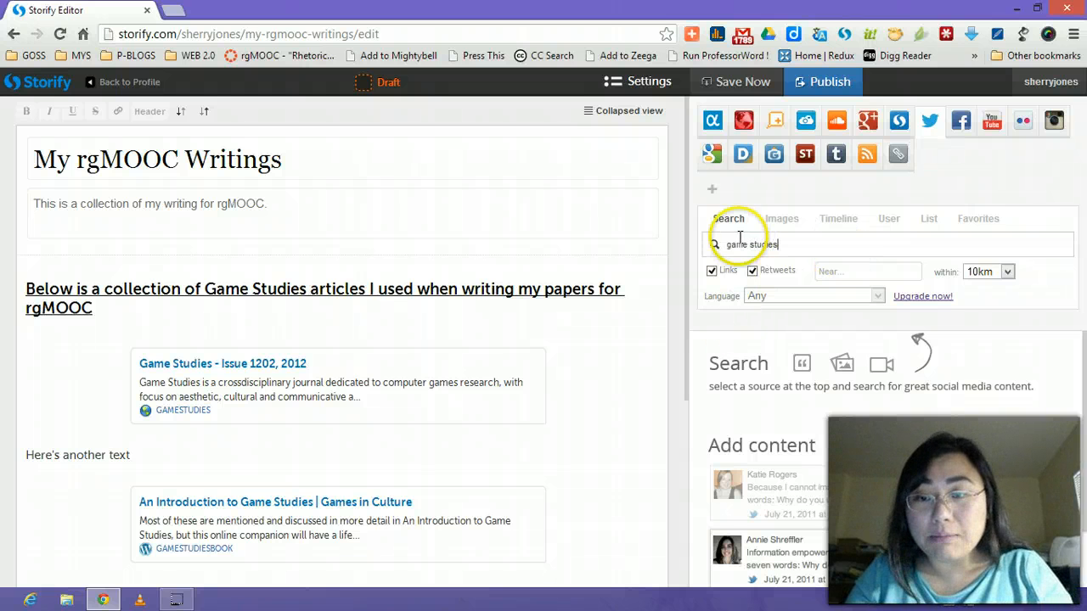
key(Return)
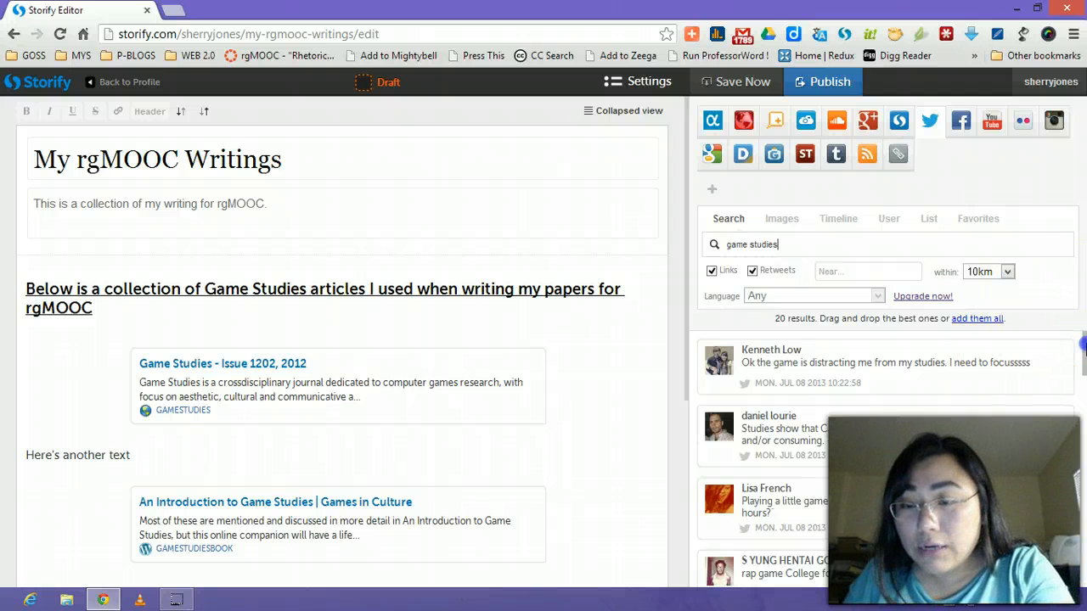
drag(1083, 344, 1084, 510)
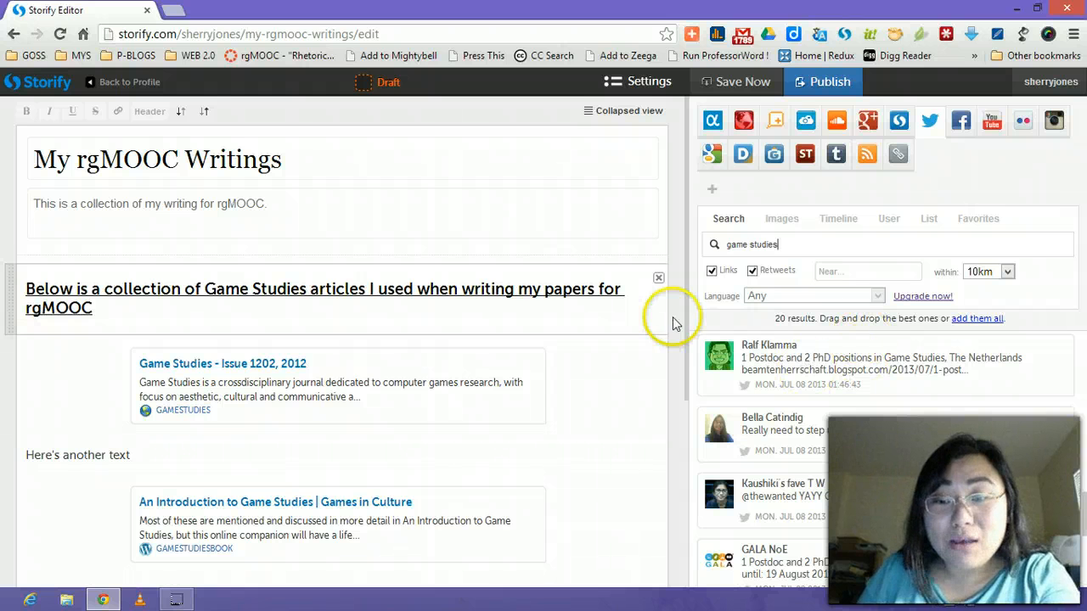
drag(685, 303, 693, 476)
drag(910, 359, 598, 468)
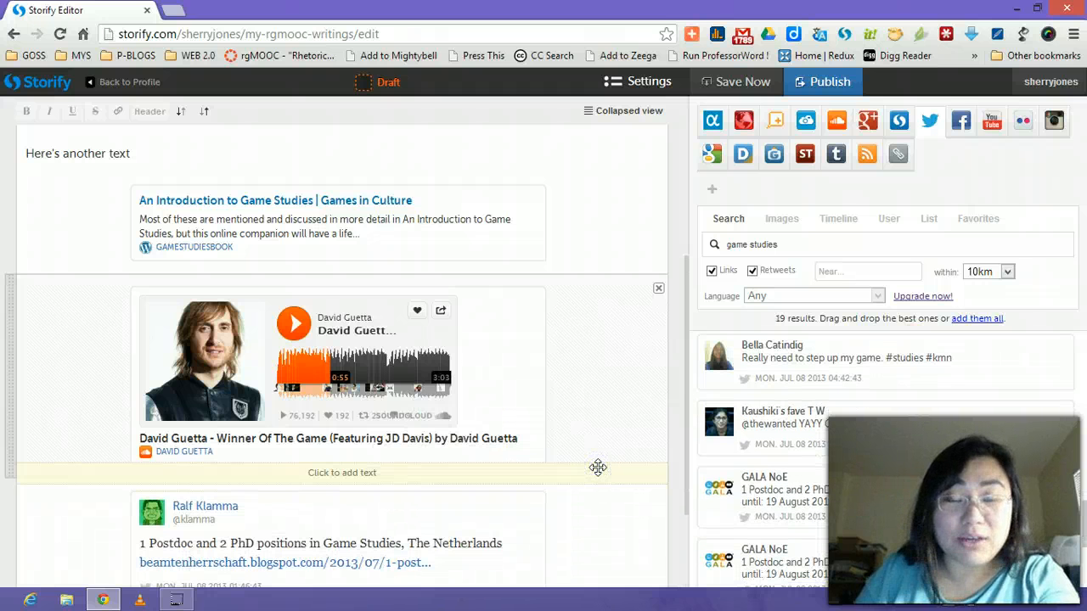
drag(687, 324, 682, 439)
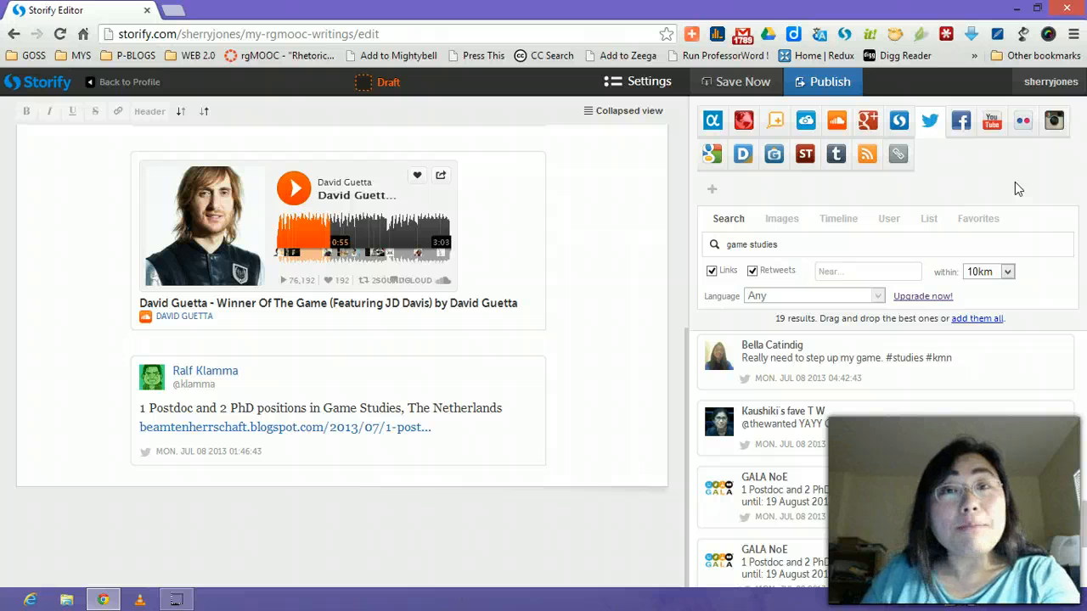
Place the YouTube result 'Building a Game Studies Community' below the postdoc positions tweet.
click(994, 124)
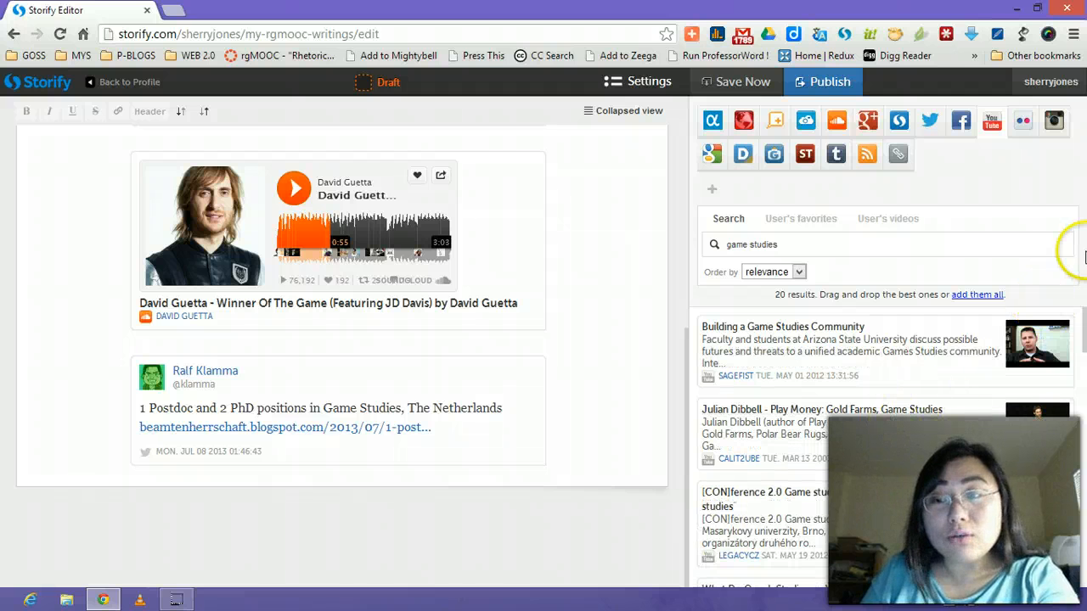
drag(1085, 321, 1085, 324)
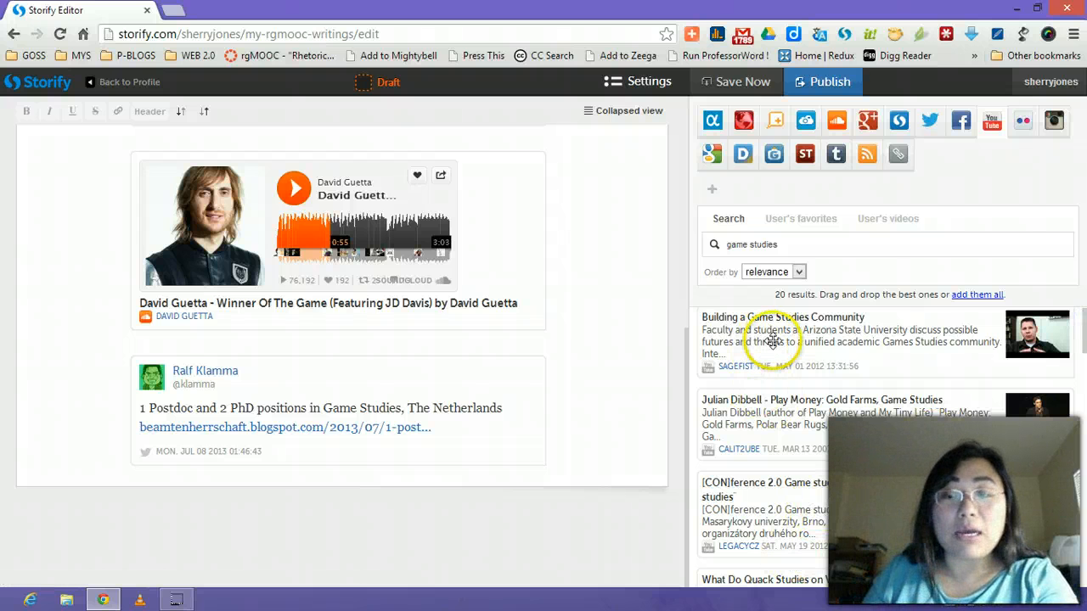
drag(786, 340, 582, 482)
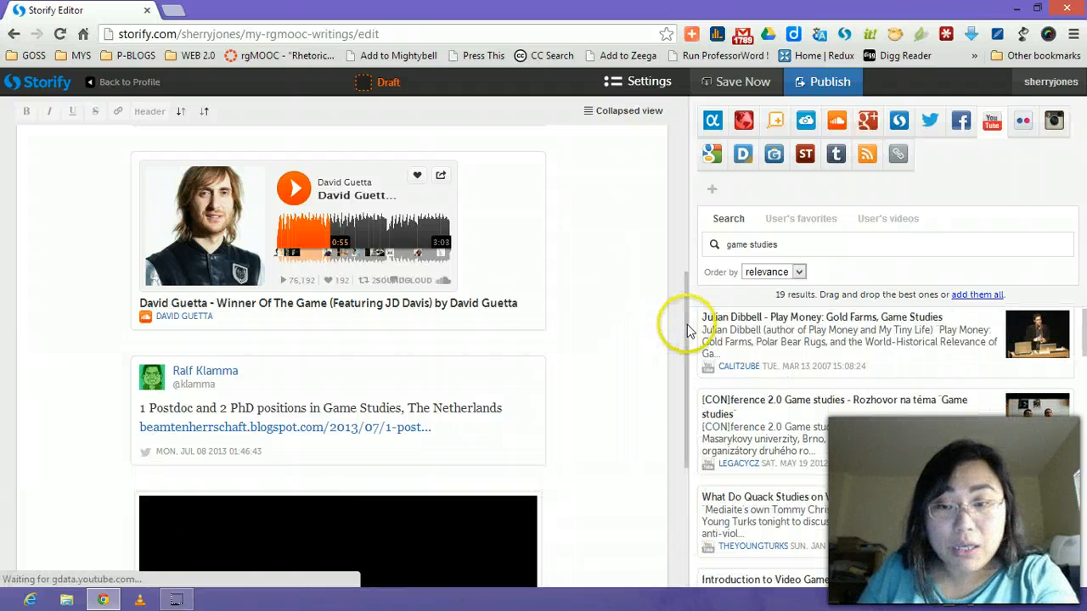
drag(686, 327, 681, 440)
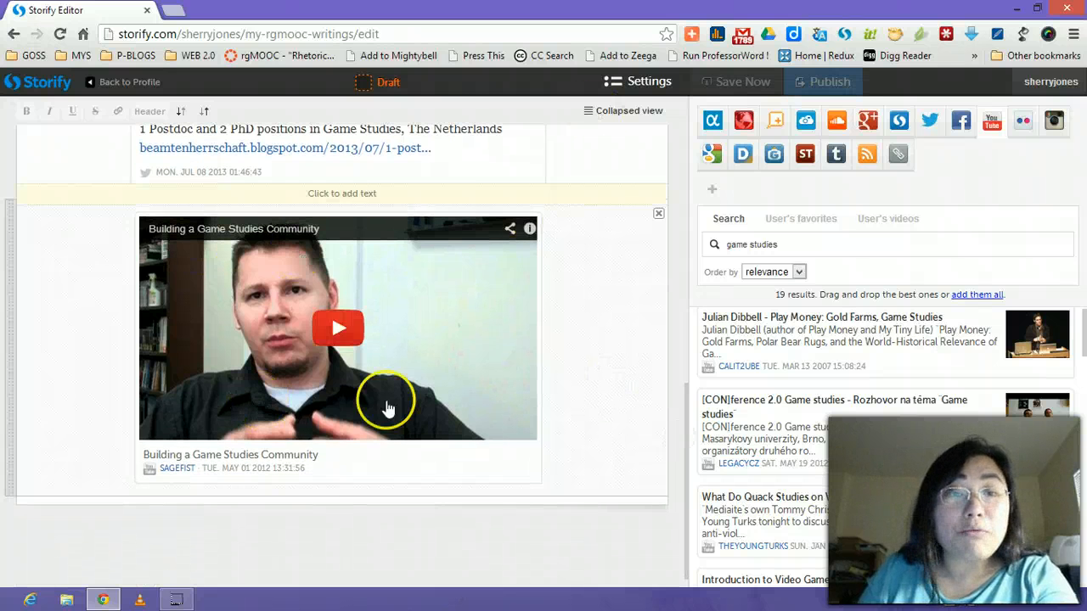
Play the embedded video, pause it at 00:09, and scroll back up the editor.
click(340, 330)
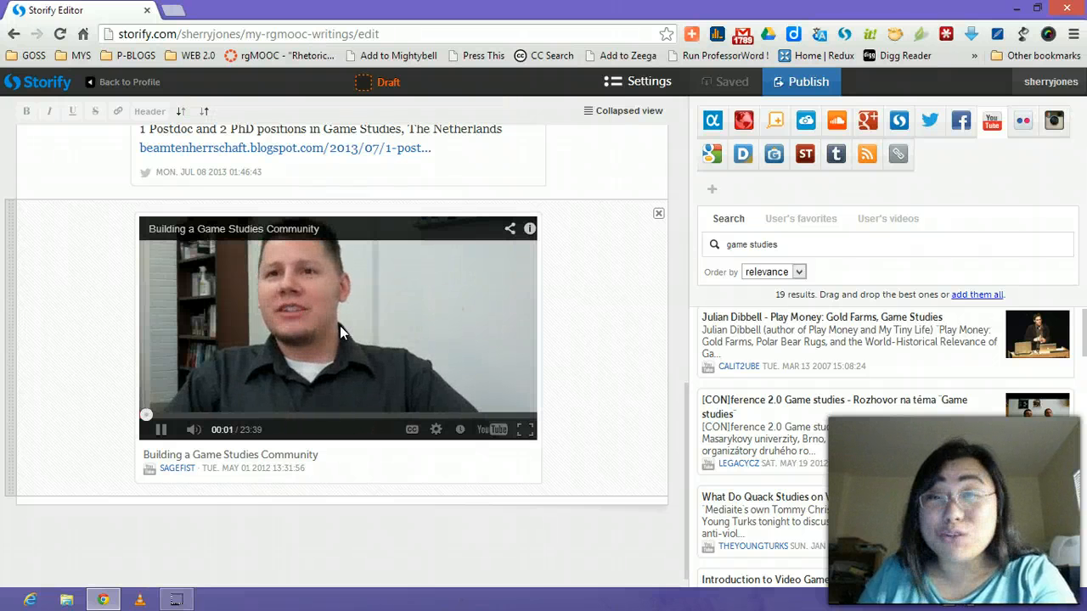
click(161, 429)
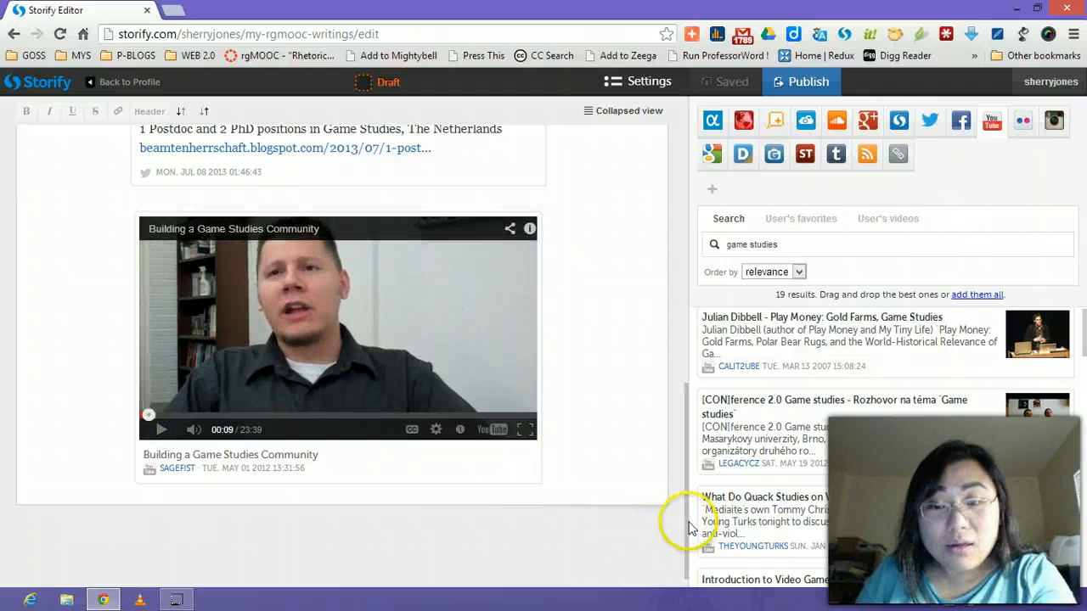
drag(690, 527, 721, 214)
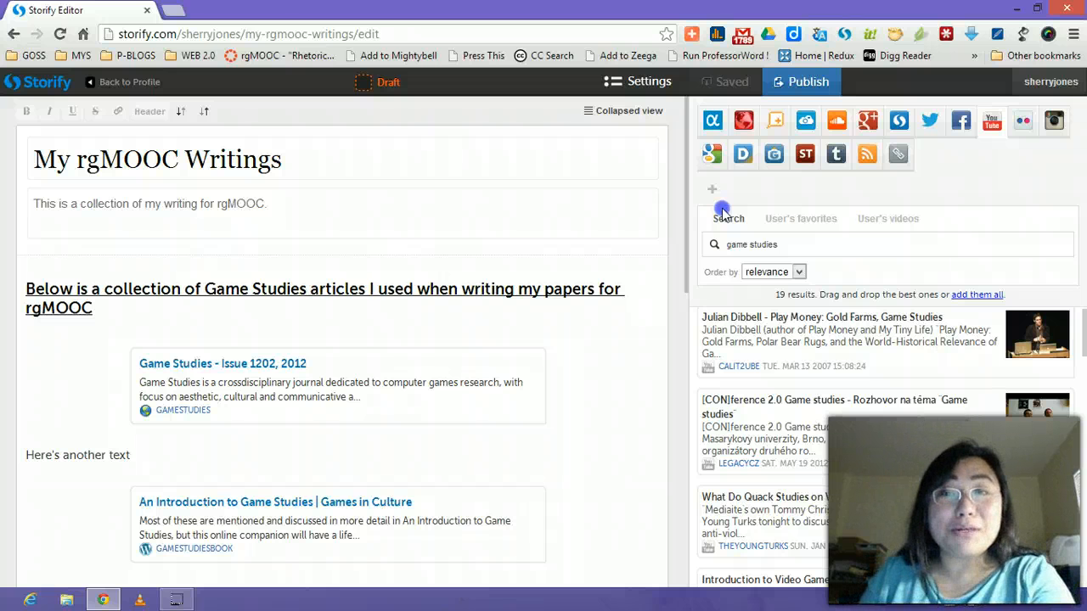
drag(722, 228, 771, 194)
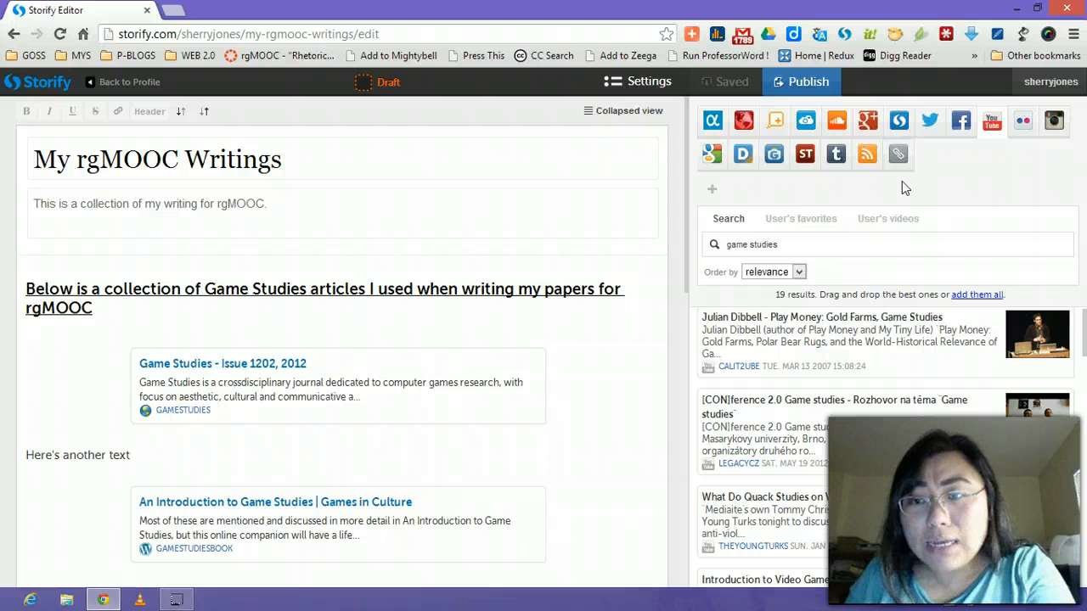
Look up the author's own Twitter username under the User tab, listing 20 of the account's tweets.
click(932, 132)
click(836, 242)
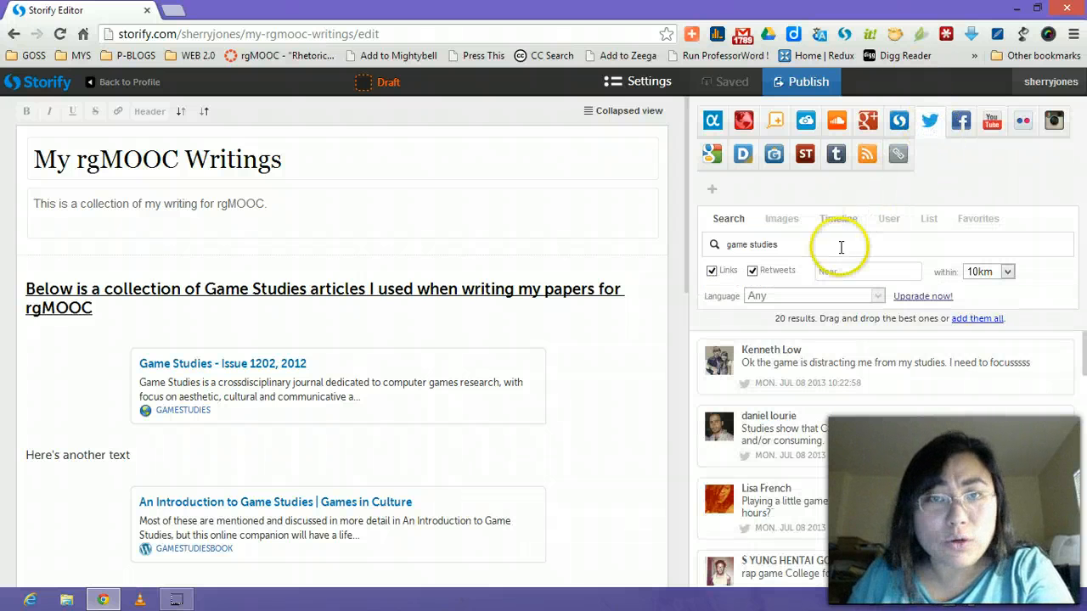
drag(832, 242, 693, 234)
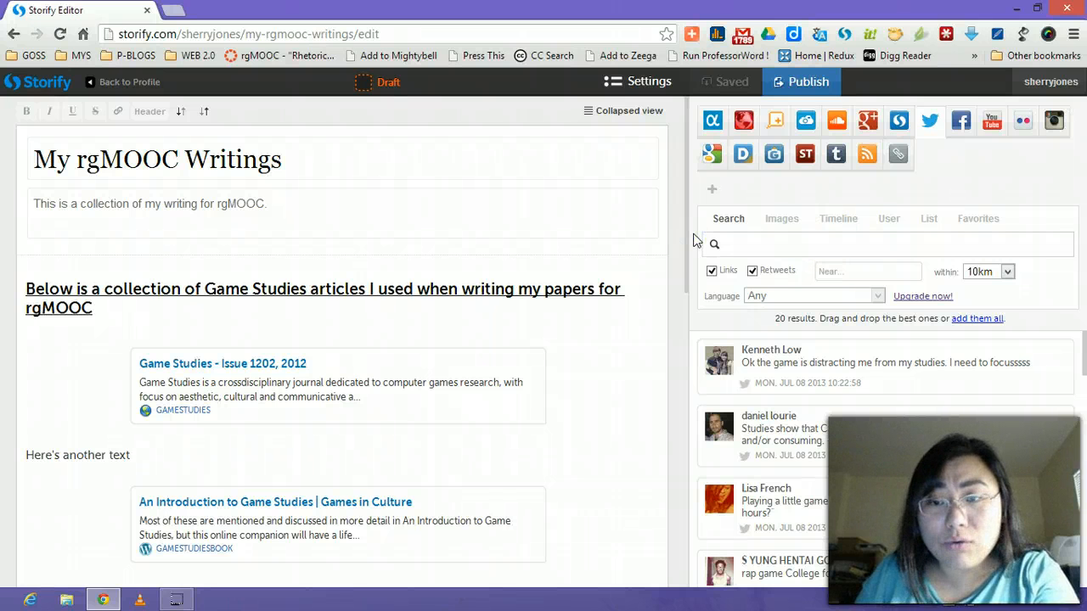
click(887, 222)
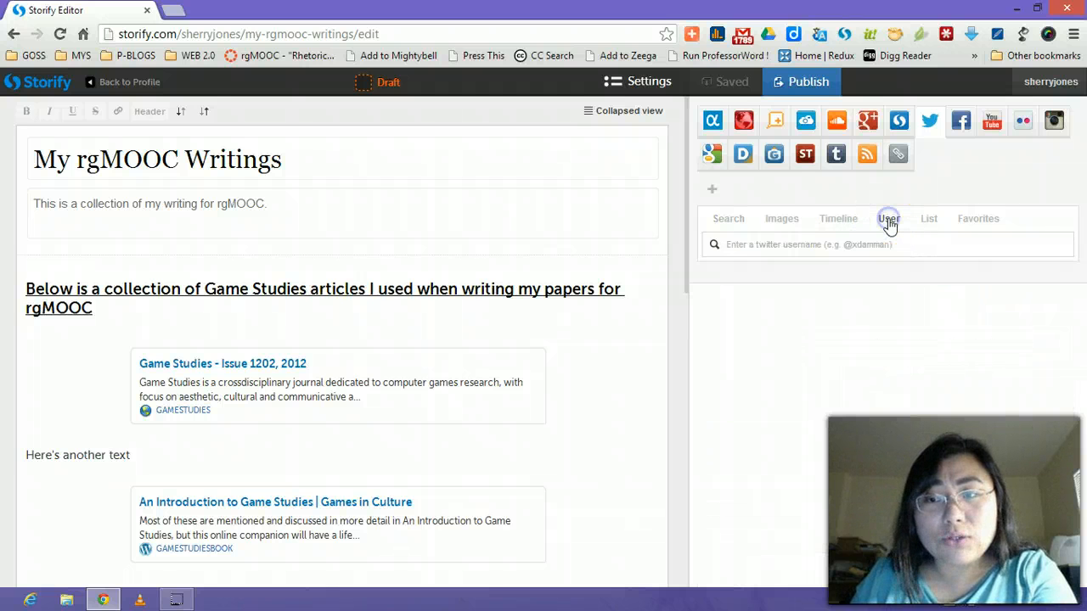
click(768, 245)
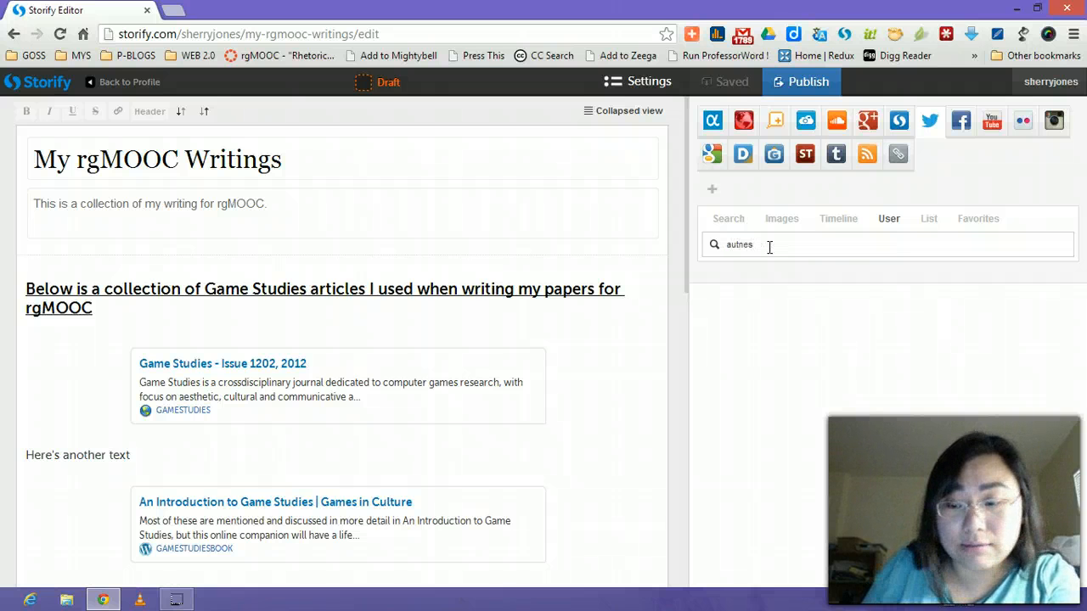
text(autnes)
key(Return)
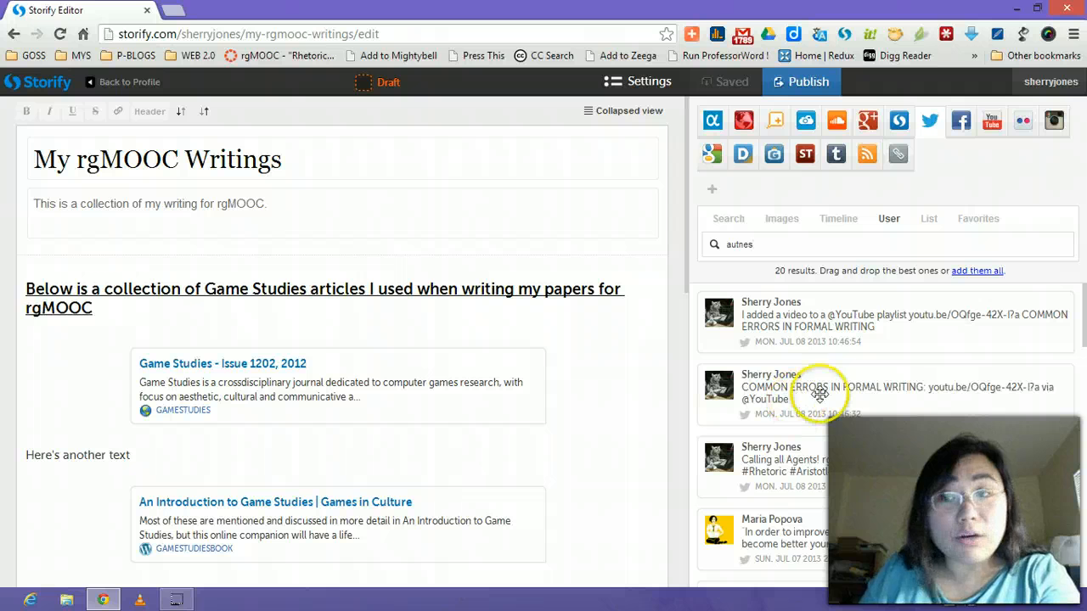
drag(1078, 333, 1084, 518)
drag(854, 413, 729, 408)
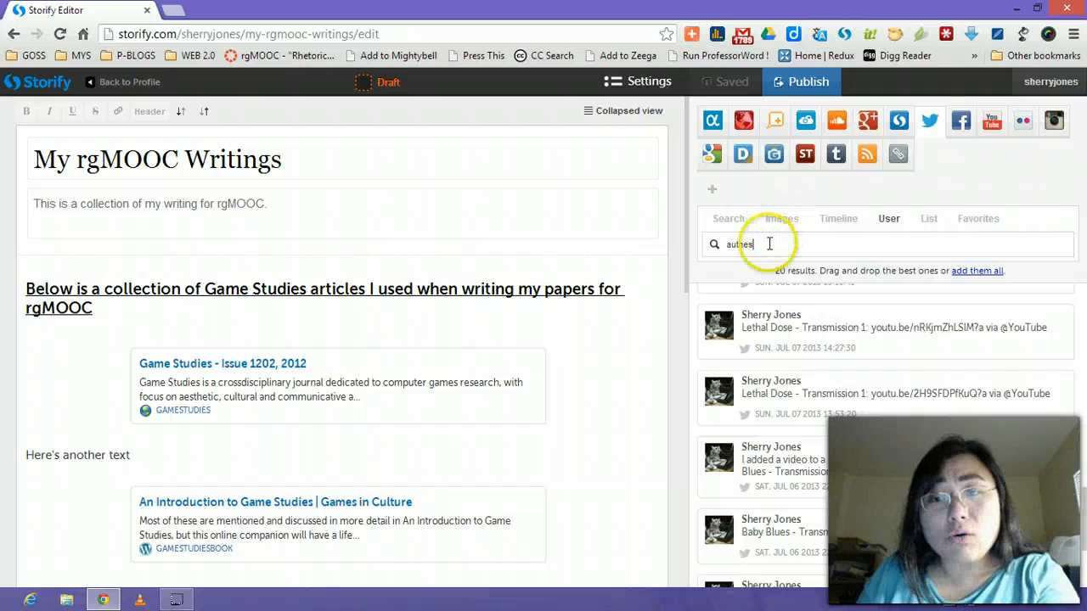
drag(772, 244, 684, 244)
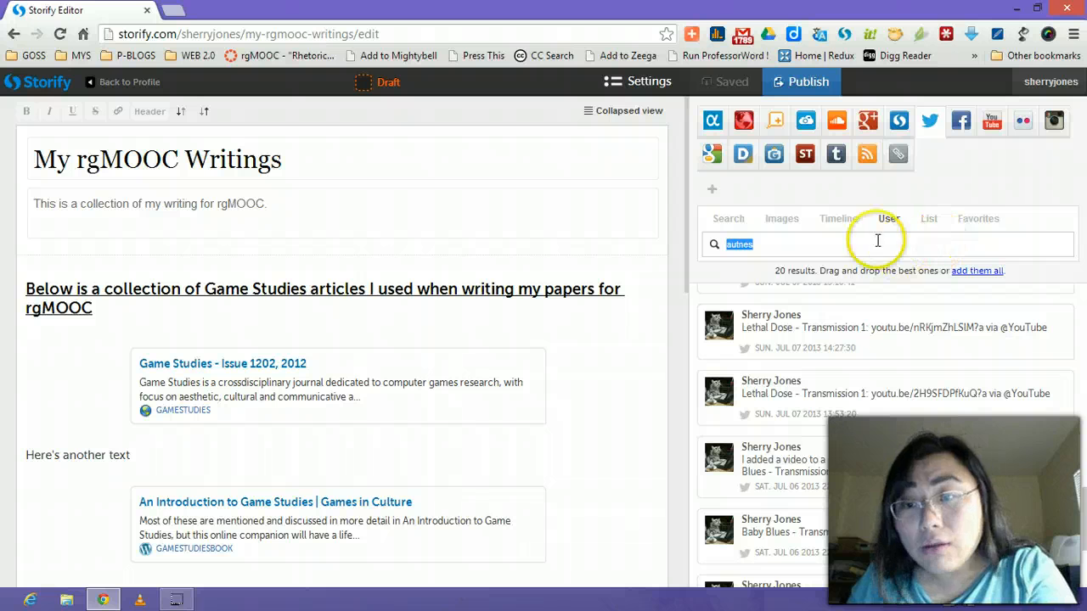
Run a Twitter keyword search for 'rgmooc' and scroll through the 14 matching tweets.
click(732, 220)
click(828, 244)
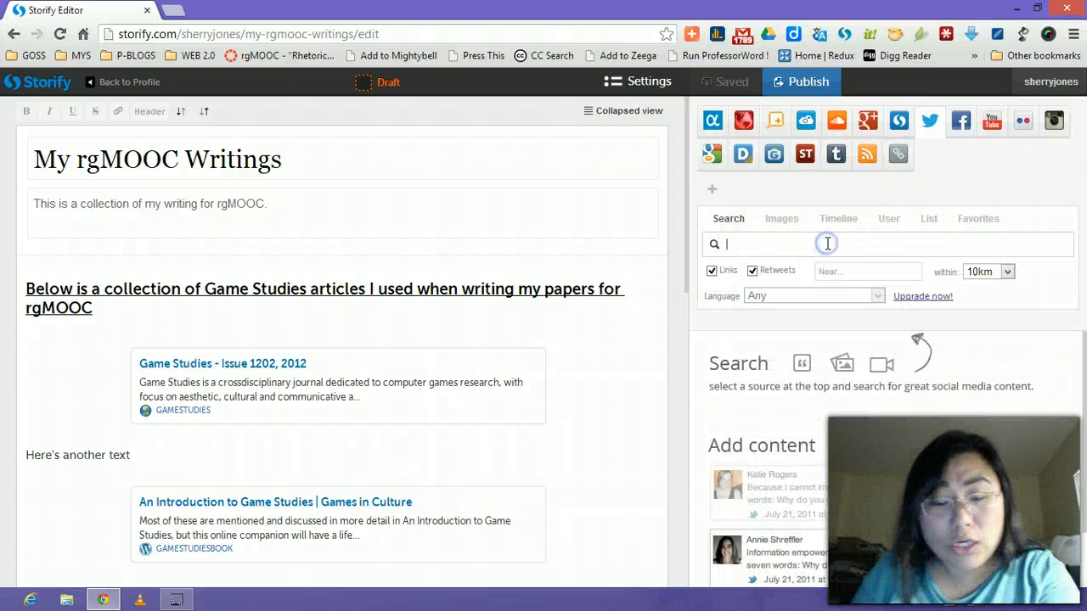
text(rgmooc)
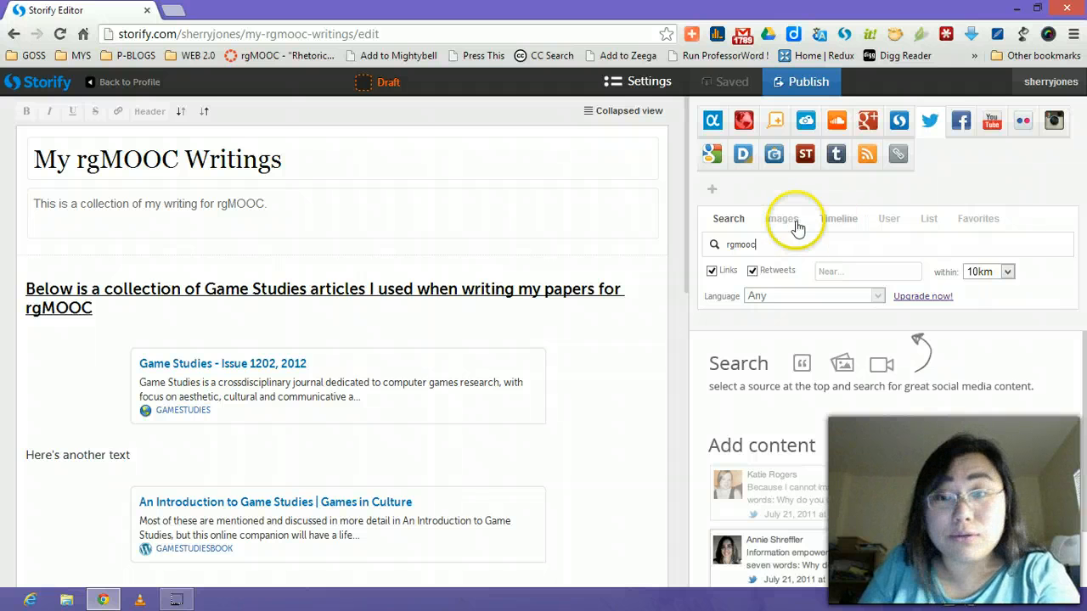
key(Return)
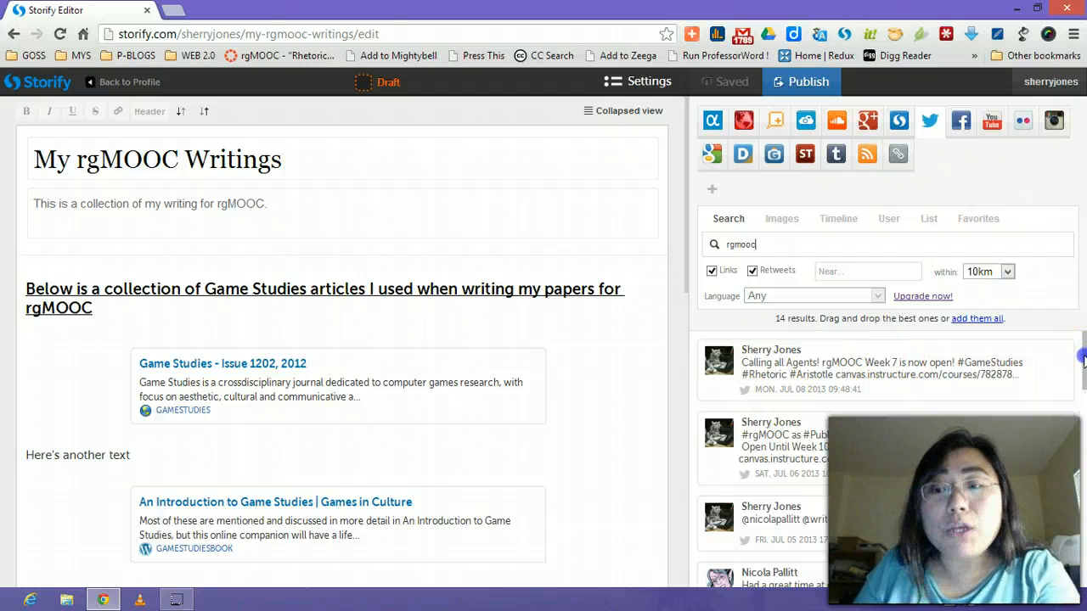
scroll(1084, 361, down, 1)
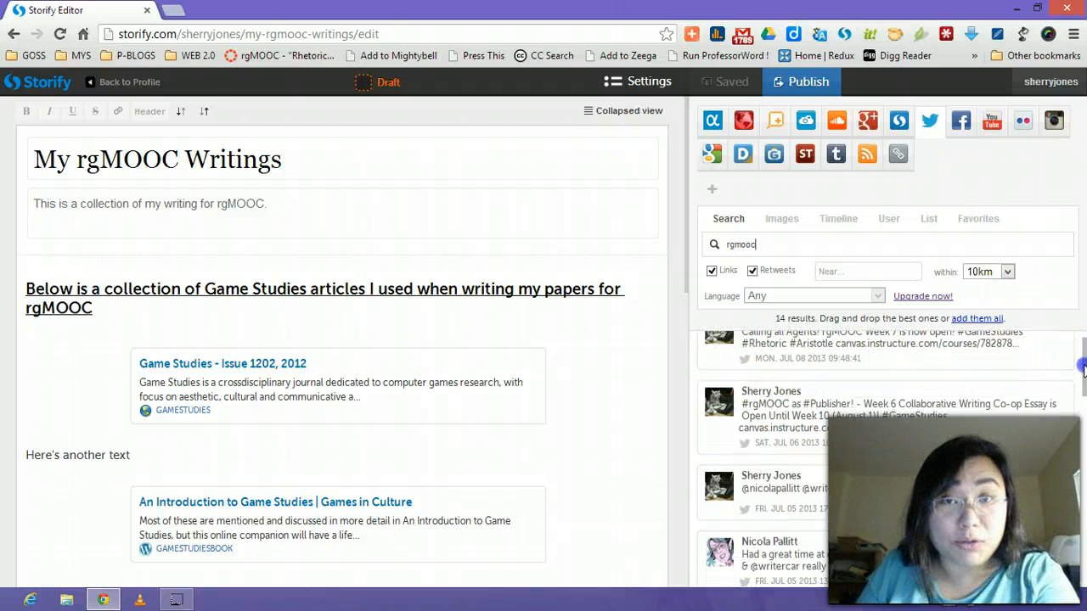
drag(1083, 365, 1084, 533)
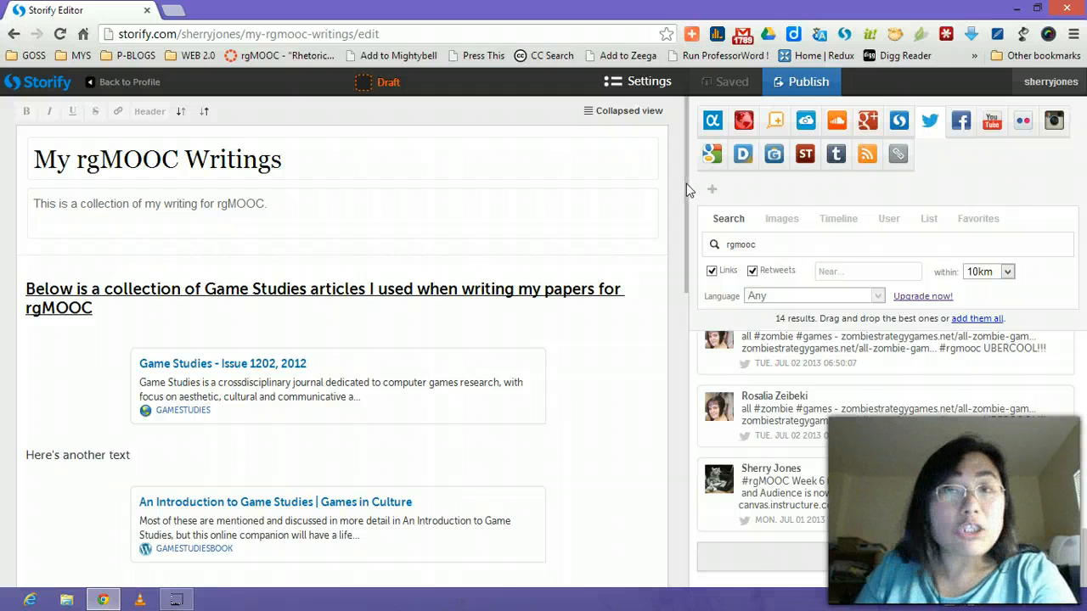
In a new tab, open the Canvas course's Week 1 page and follow directive 3's Directive Co-op link.
click(172, 12)
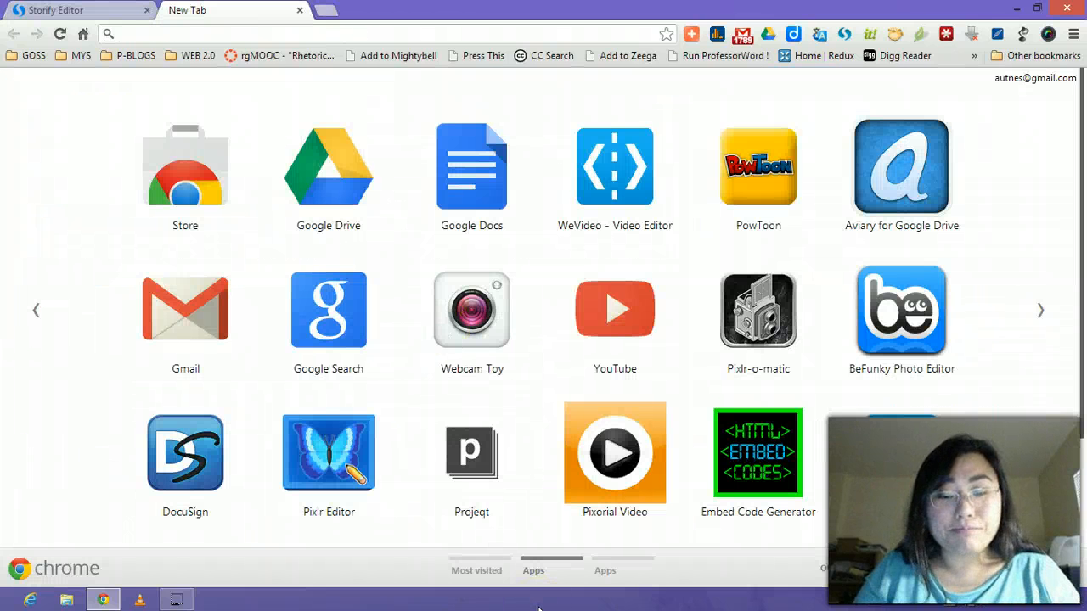
click(277, 58)
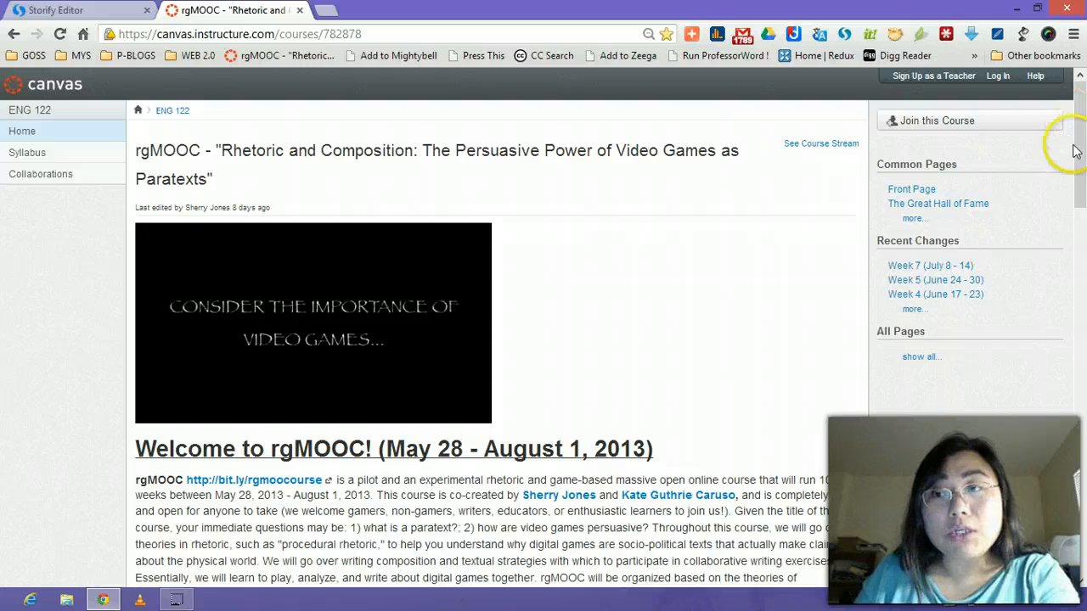
drag(1080, 174, 1083, 278)
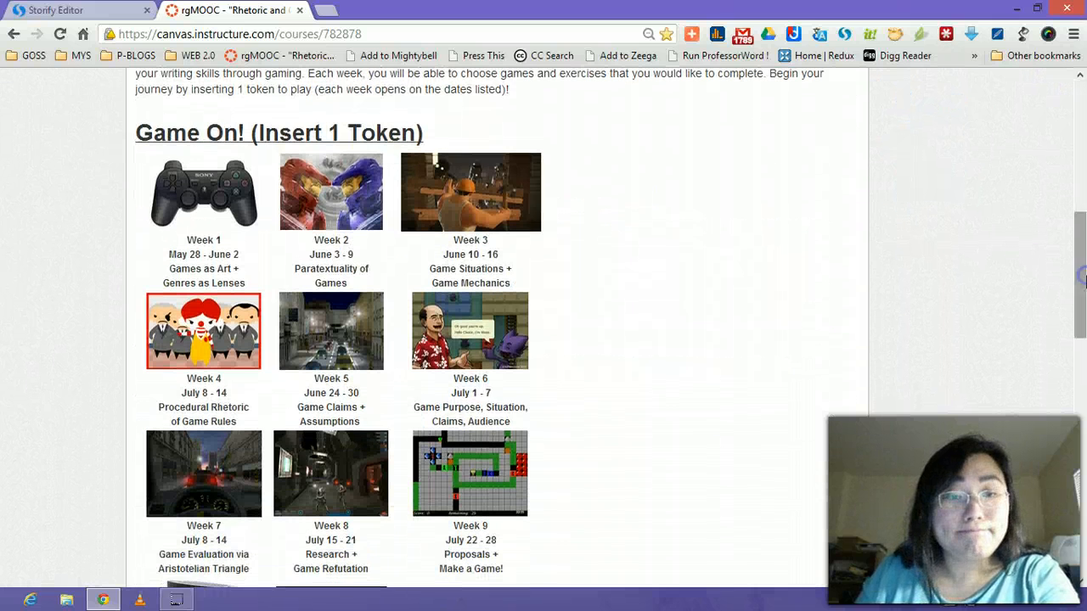
click(195, 182)
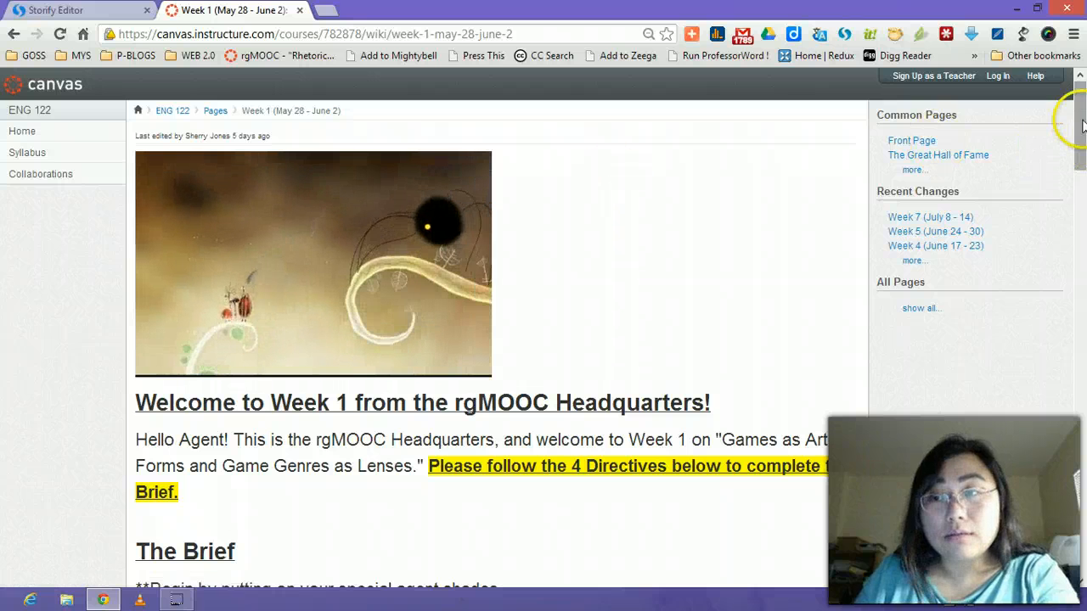
drag(1080, 123, 1083, 492)
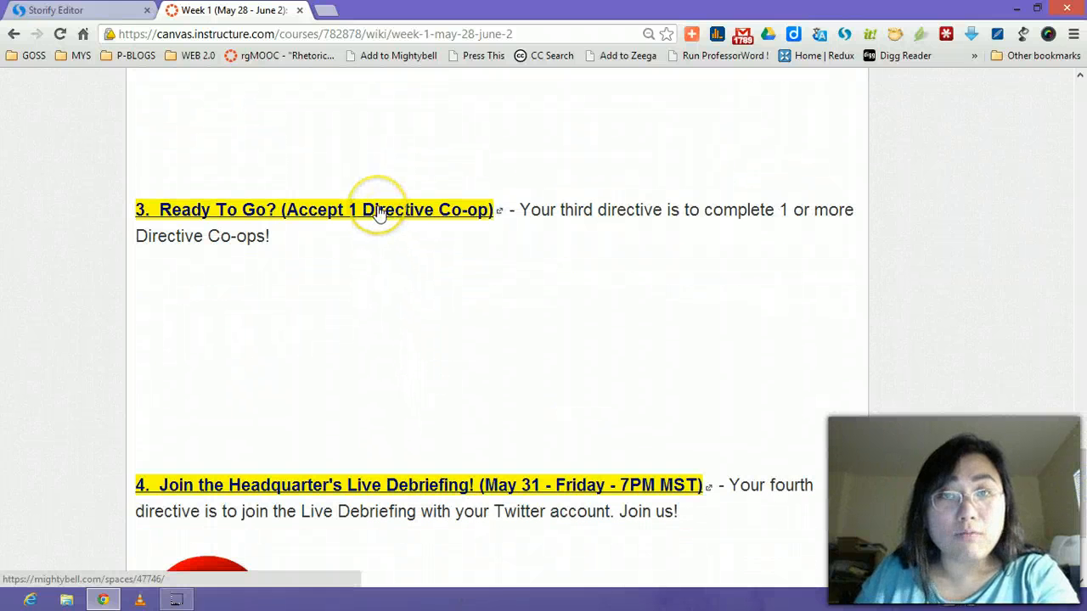
click(380, 211)
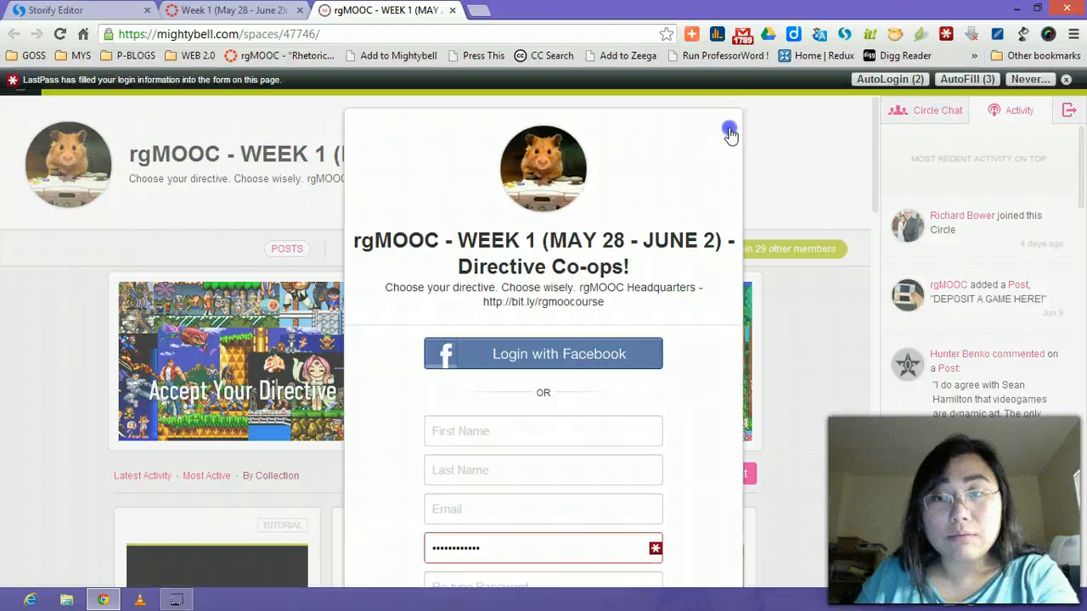
Dismiss the signup popup and password notice, then view the 'Intel: Games as Art' post.
click(726, 130)
click(1067, 82)
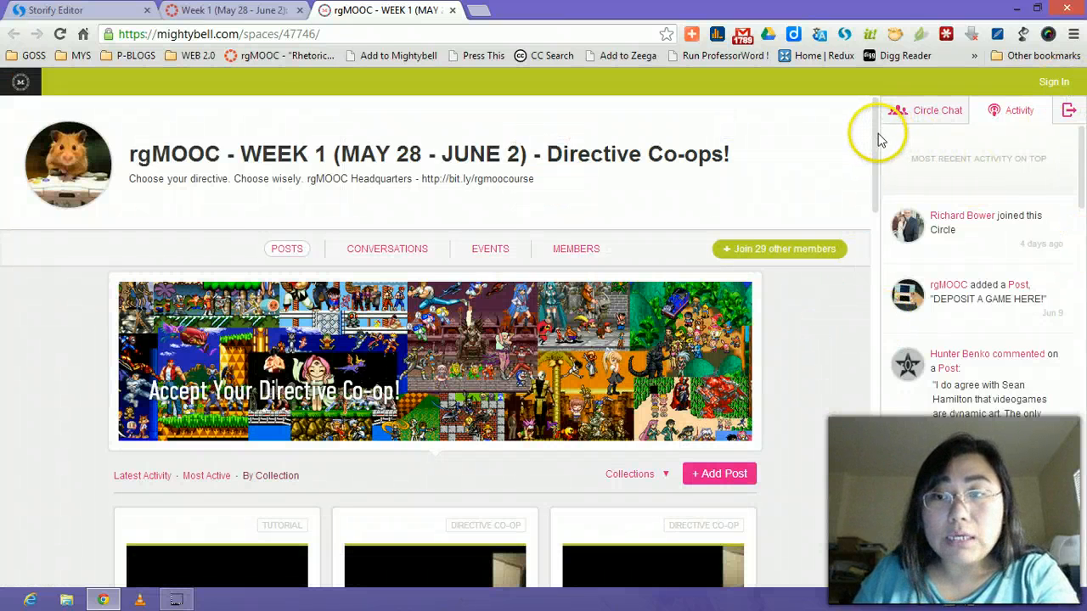
drag(875, 134, 796, 235)
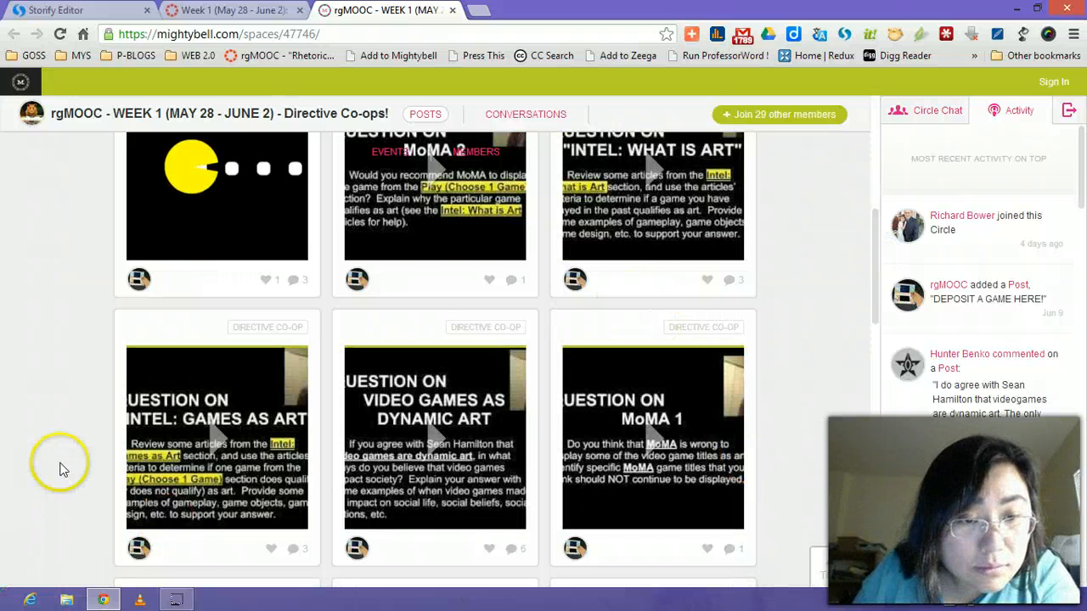
click(226, 436)
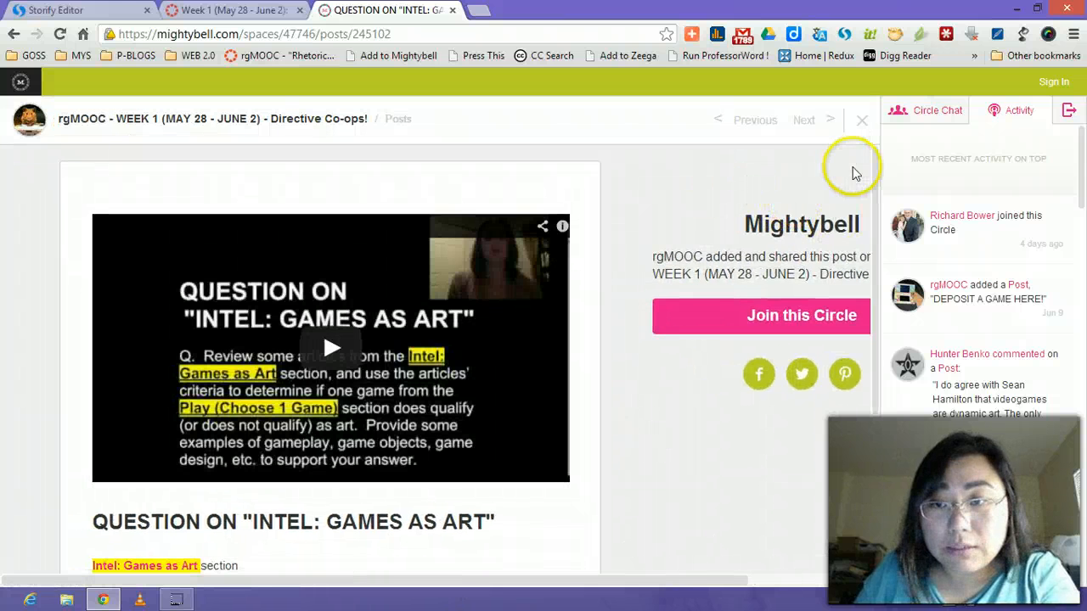
scroll(880, 184, down, 3)
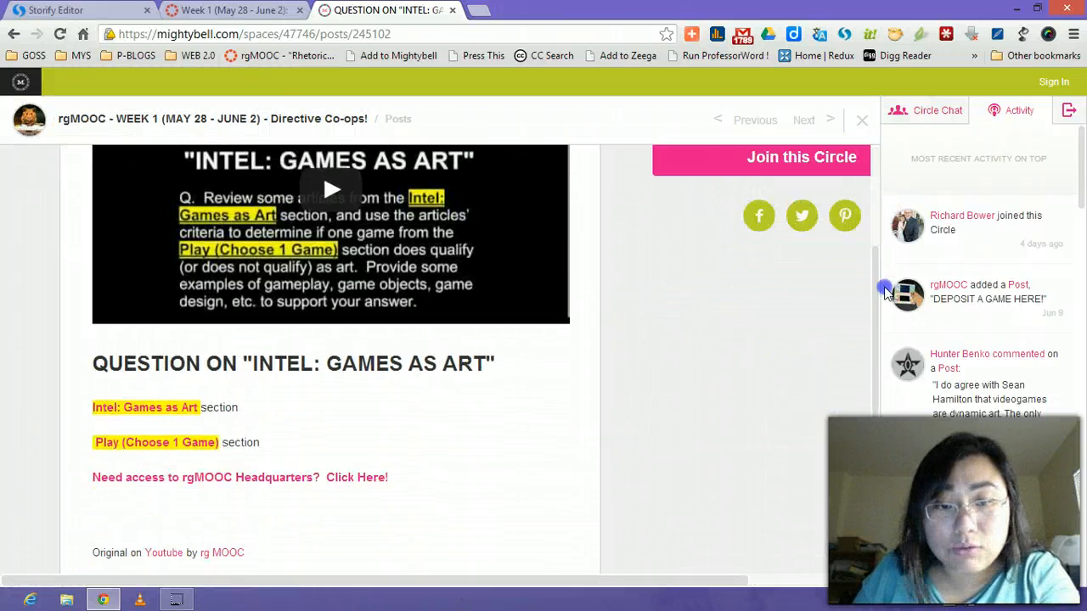
scroll(873, 153, up, 2)
click(860, 117)
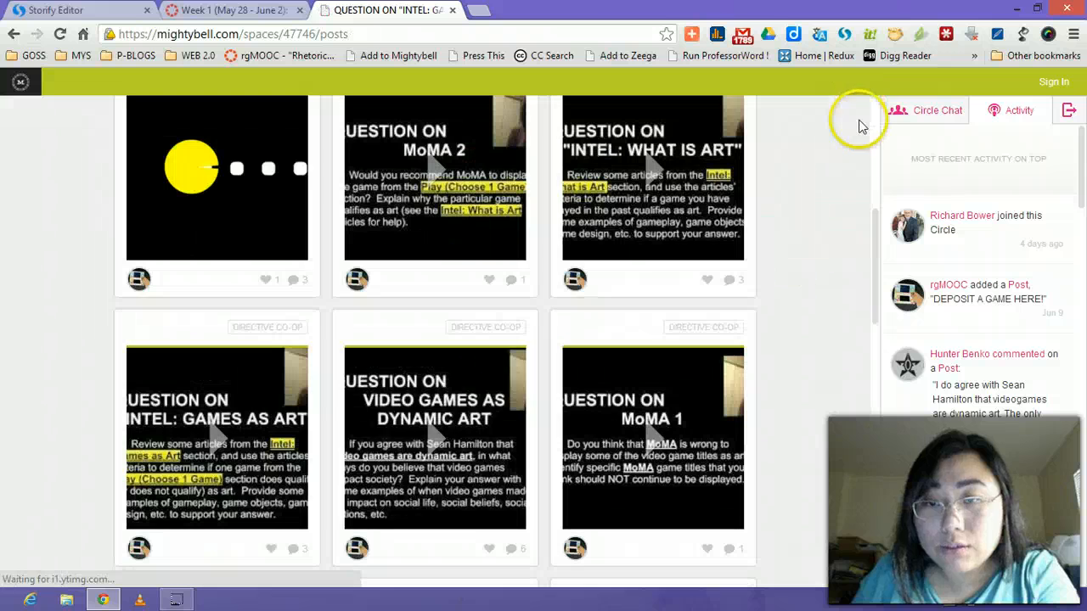
View the 'Video Games as Dynamic Art' and 'Question on MoMA 1' posts, closing each afterwards.
click(497, 475)
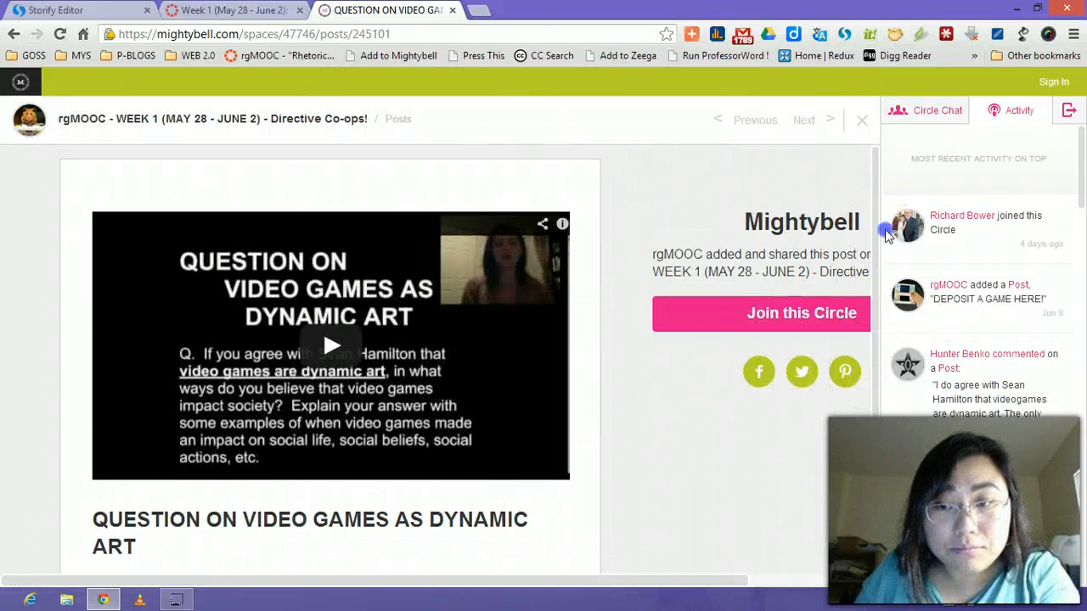
scroll(874, 182, down, 3)
scroll(938, 219, up, 3)
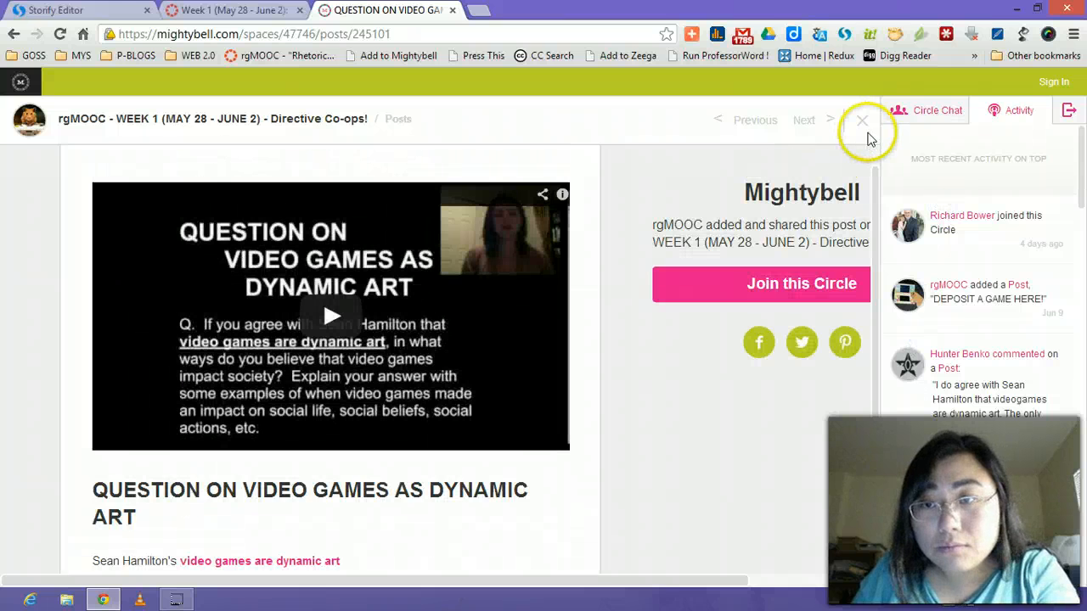
click(862, 124)
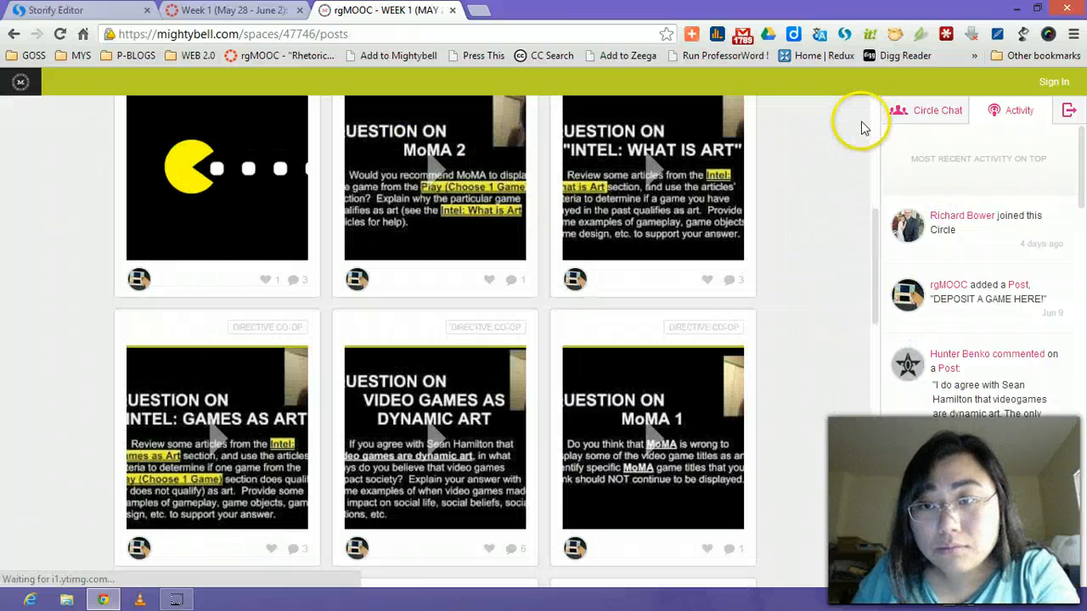
click(610, 488)
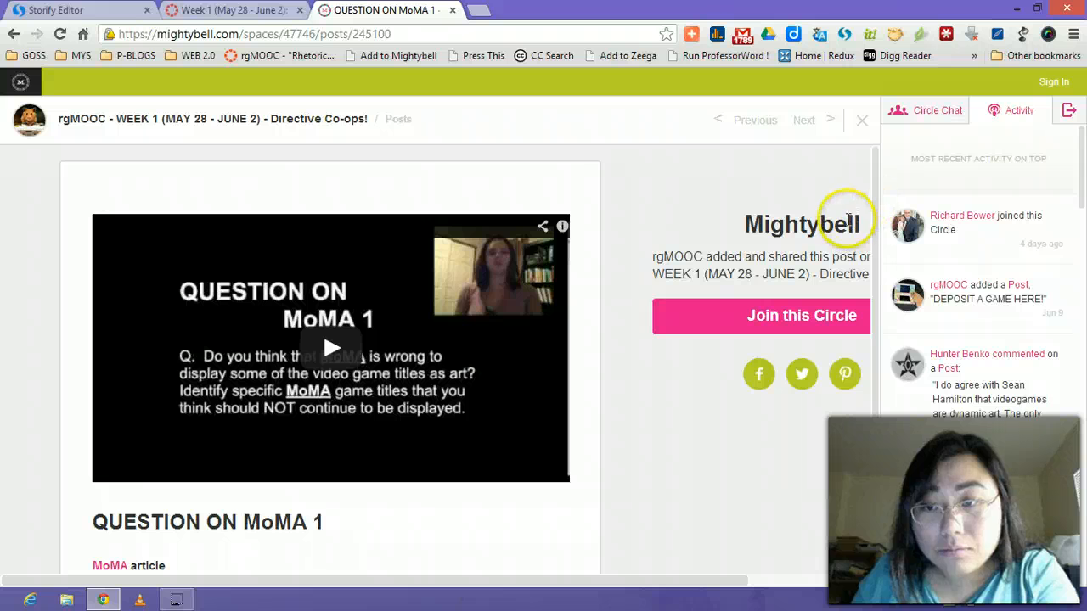
scroll(884, 270, down, 2)
scroll(883, 270, down, 2)
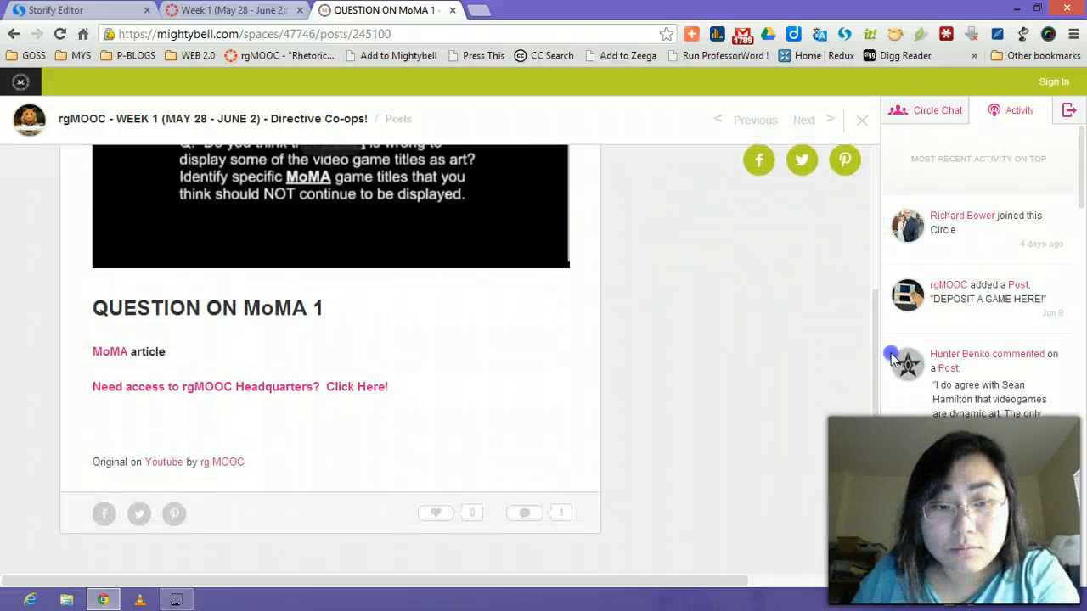
click(862, 121)
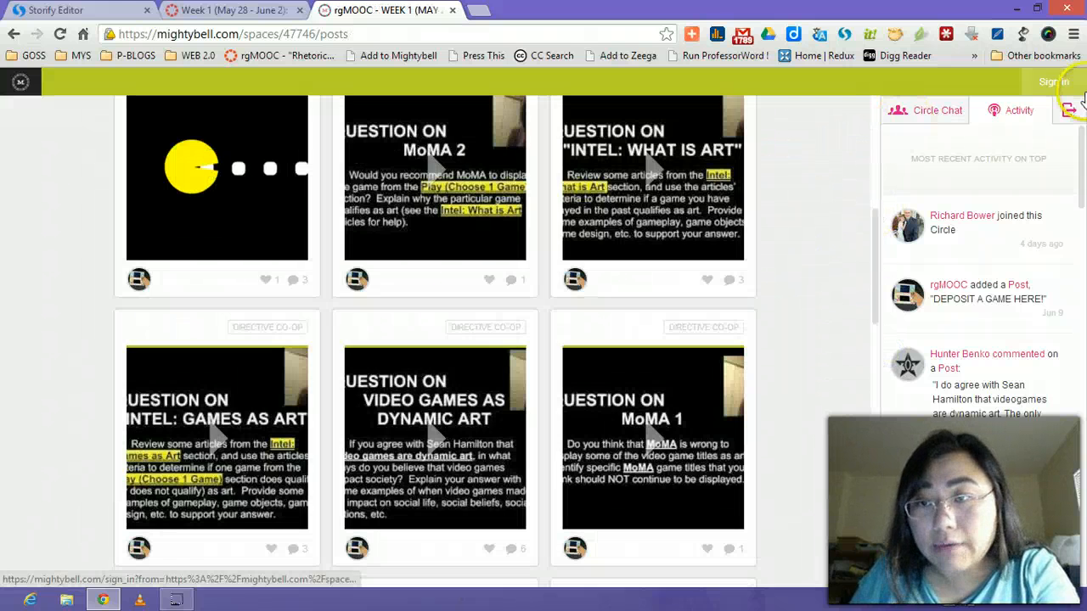
Sign in to Mightybell with the saved credentials and open the 'Question on MoMA 3' post.
click(1045, 80)
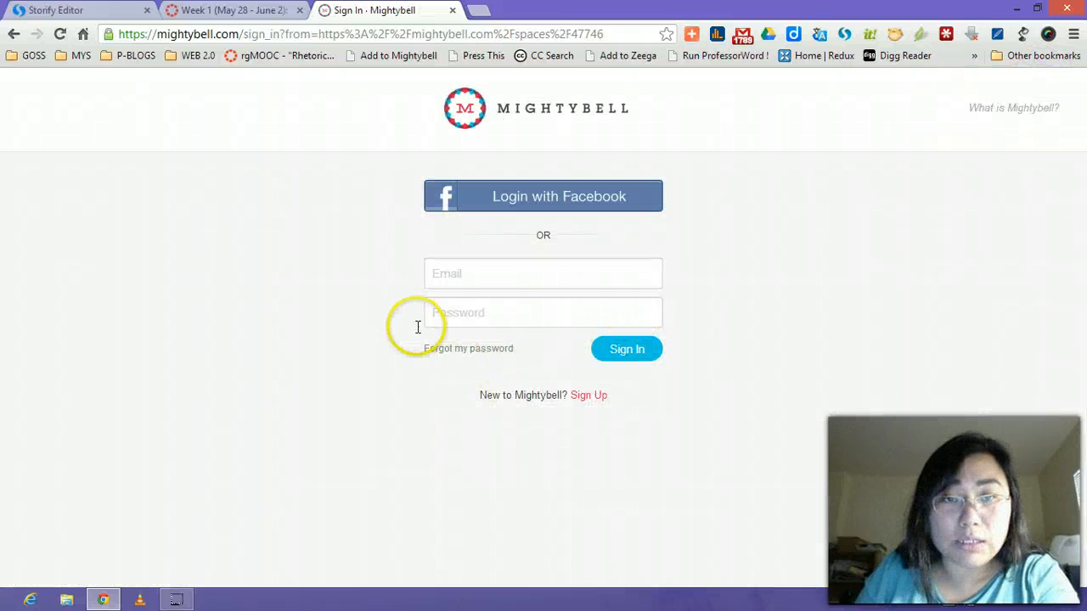
click(652, 355)
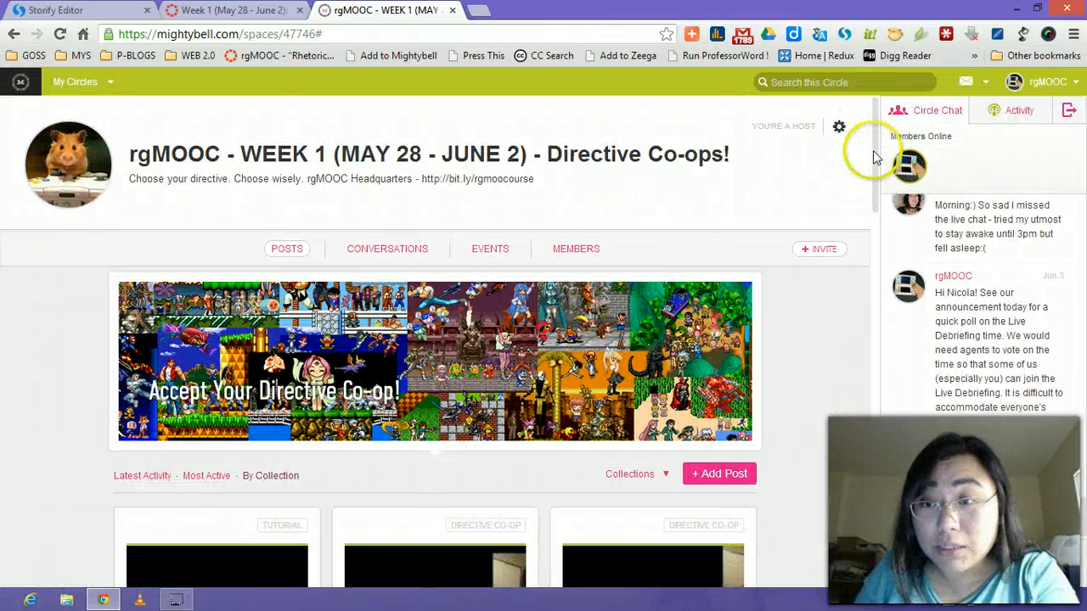
drag(876, 153, 907, 399)
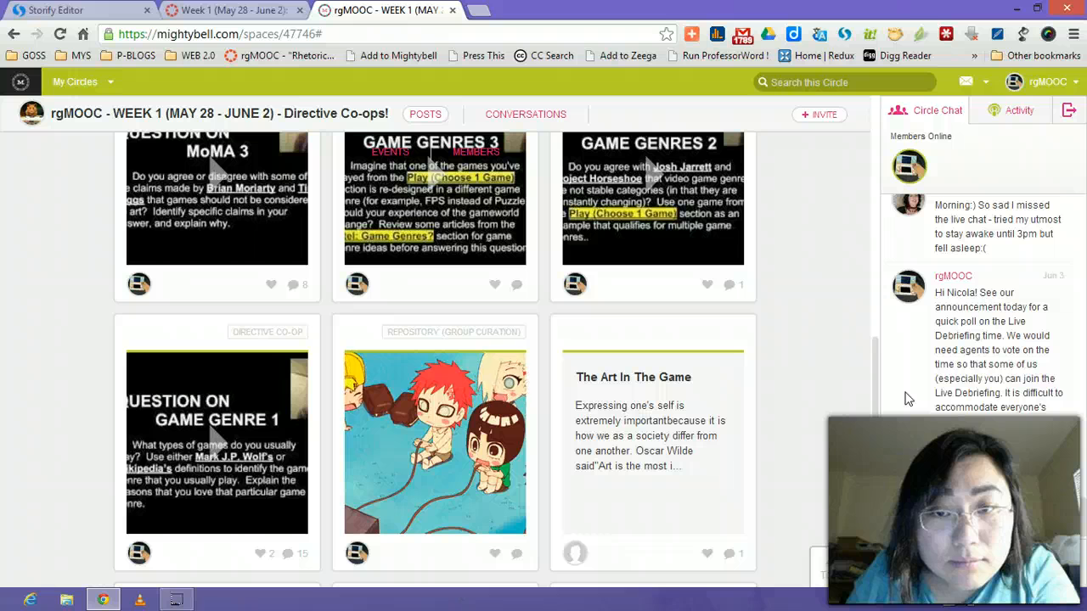
click(167, 238)
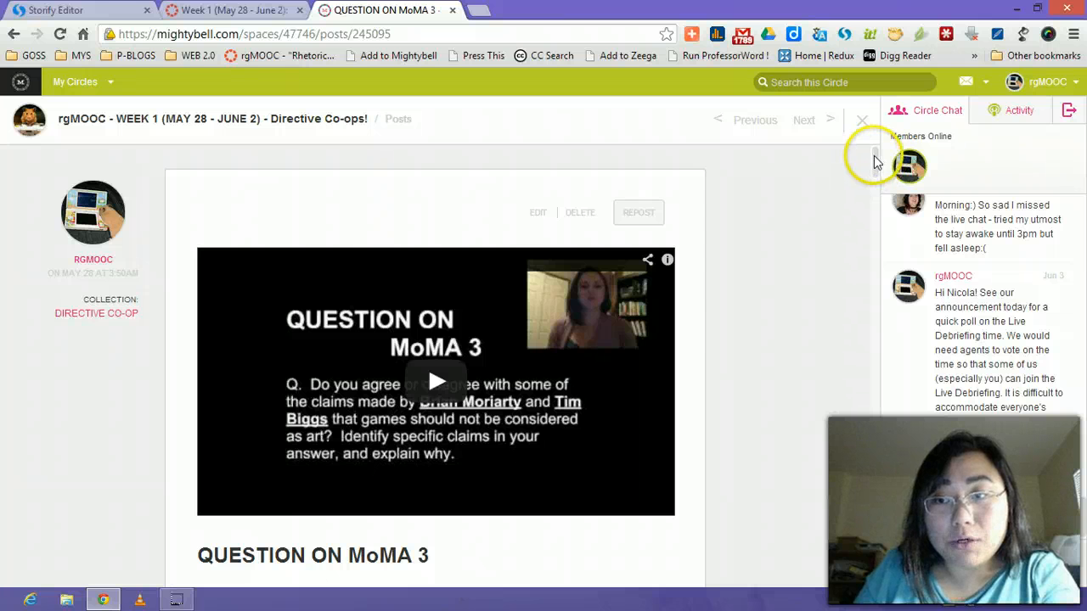
Reveal the direct link to a participant's comment on the MoMA 3 post, then return to the Storify editor.
drag(874, 156, 870, 214)
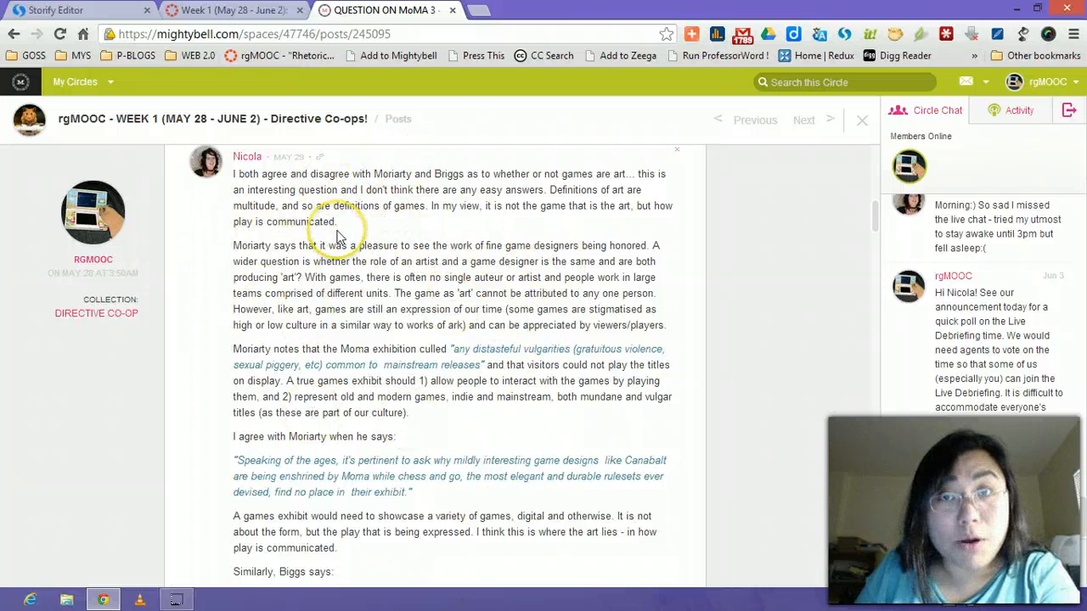
click(321, 158)
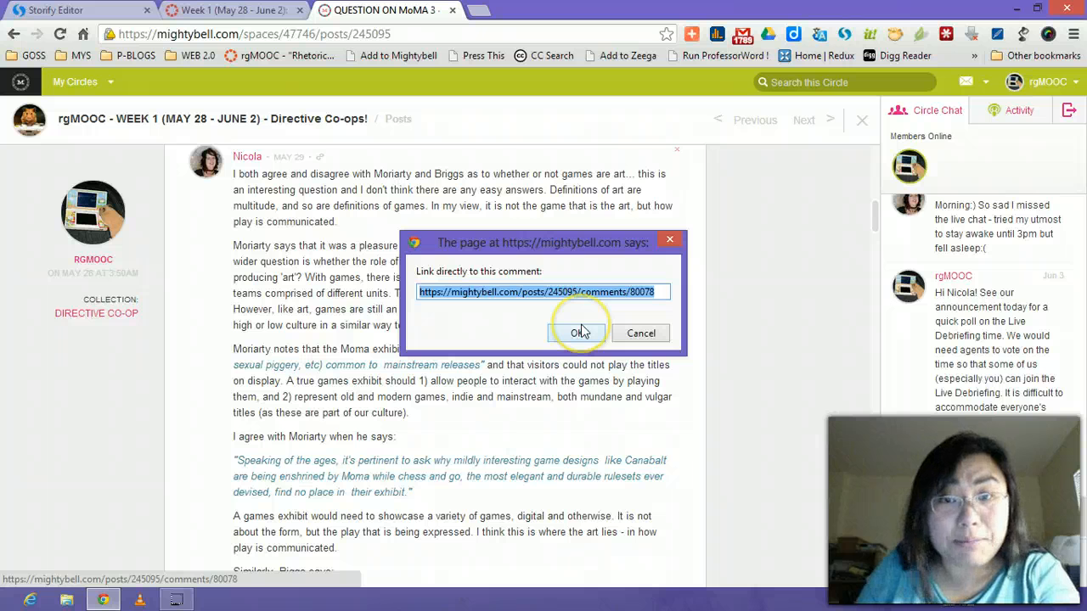
click(580, 332)
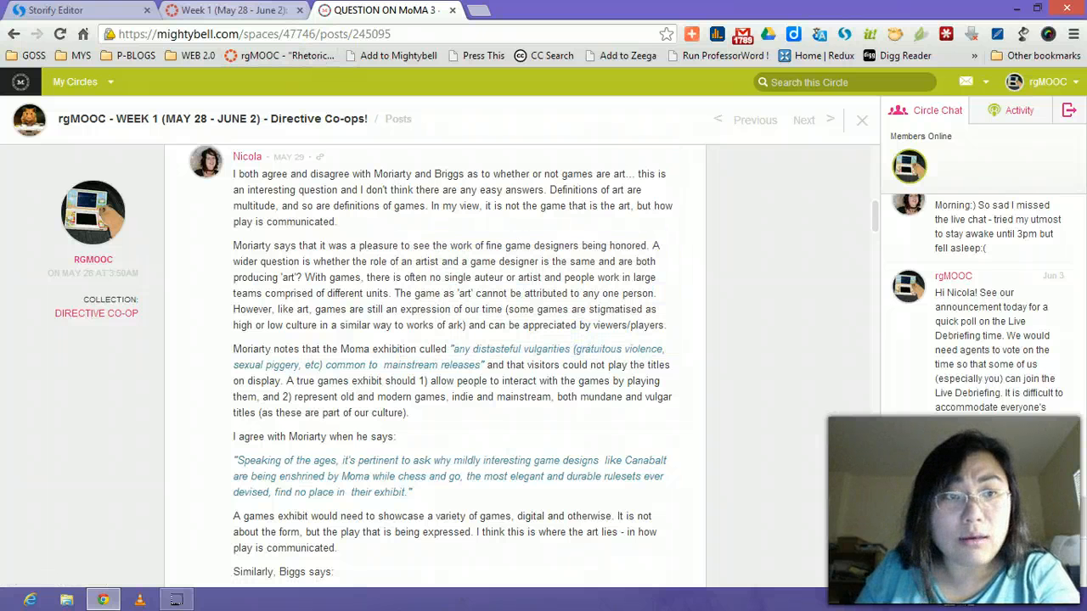
click(56, 11)
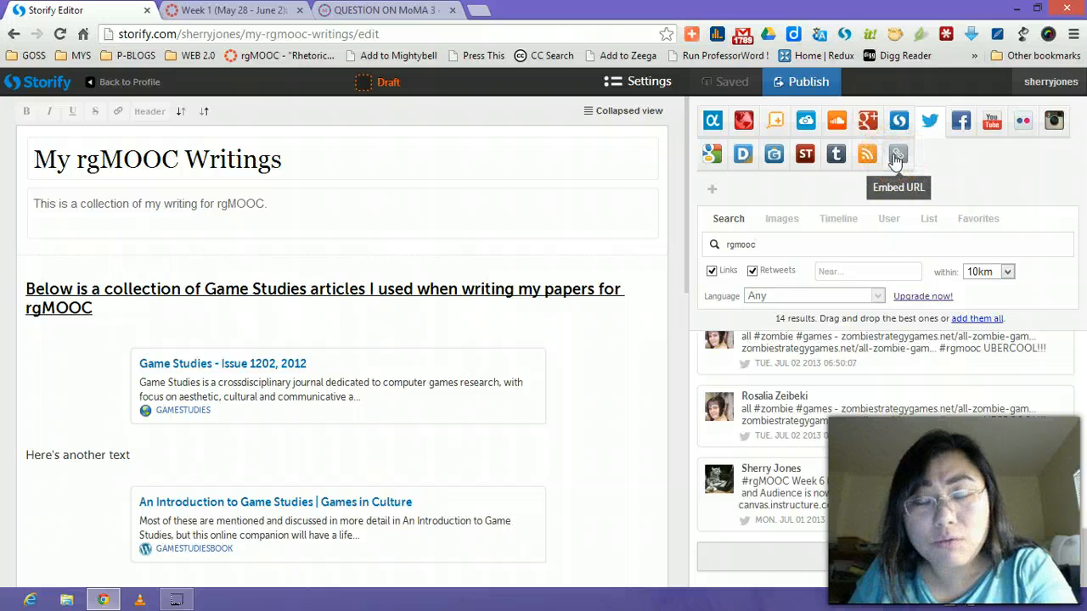
Look up the copied Mightybell MoMA 3 comment link in the Embed URL source.
click(895, 159)
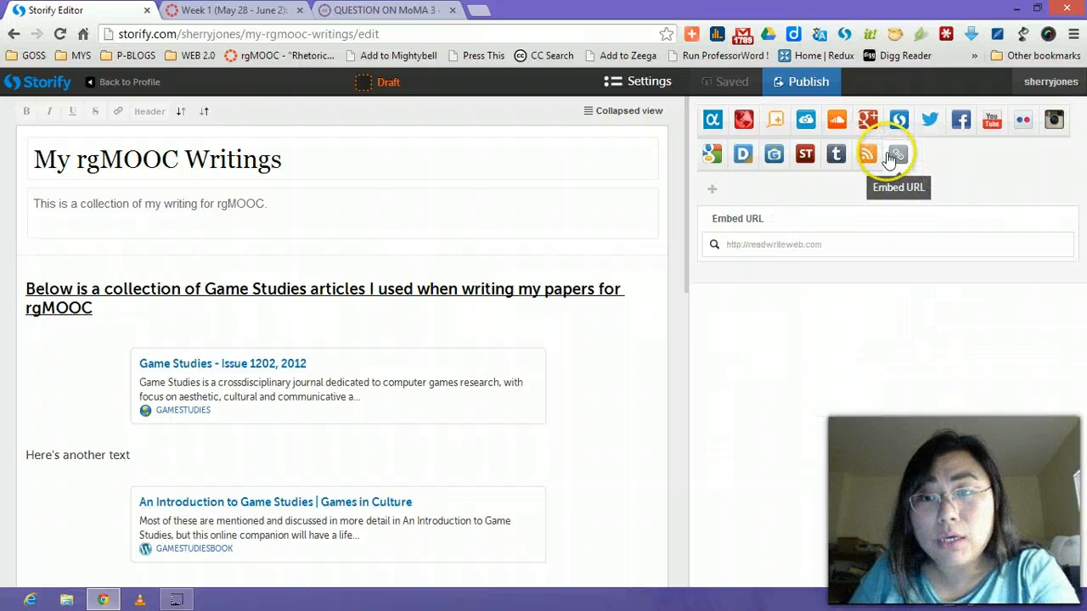
click(749, 245)
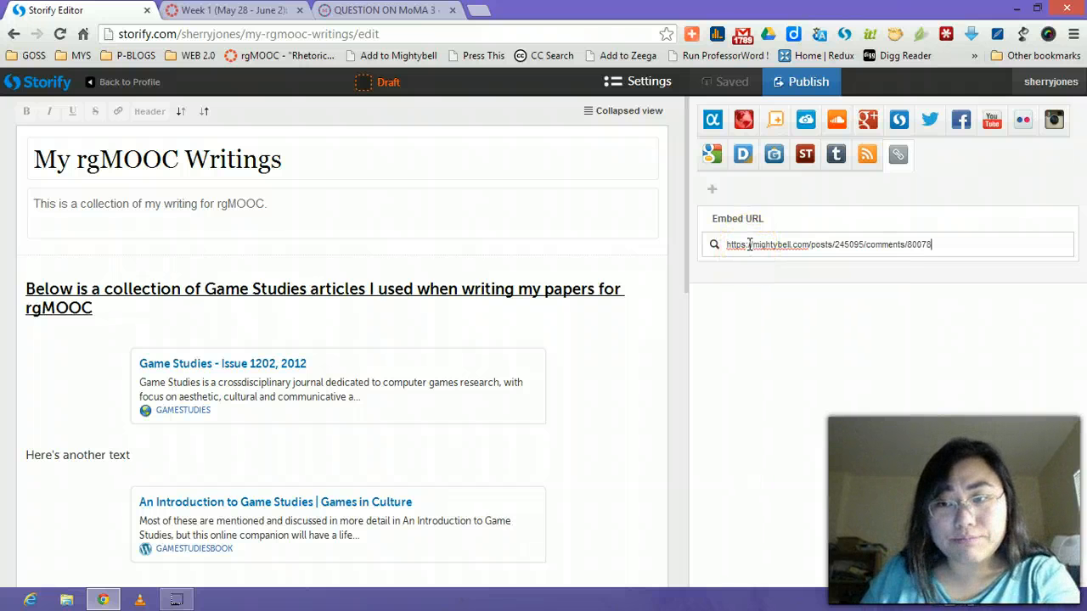
key(Return)
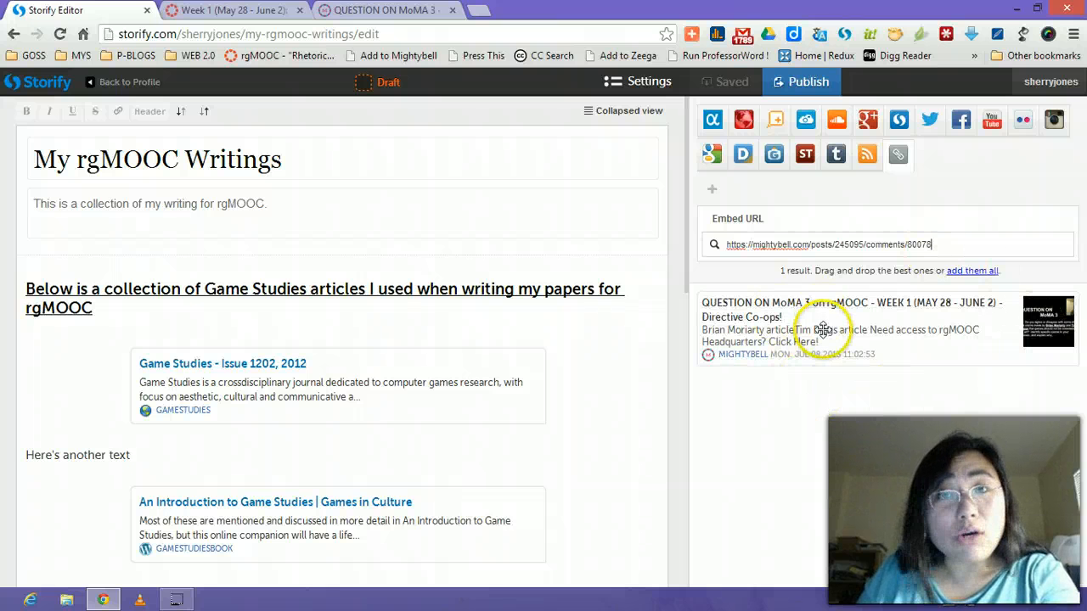
Place the MoMA 3 post card at the story's end, below the Building a Game Studies Community video.
drag(685, 190, 686, 543)
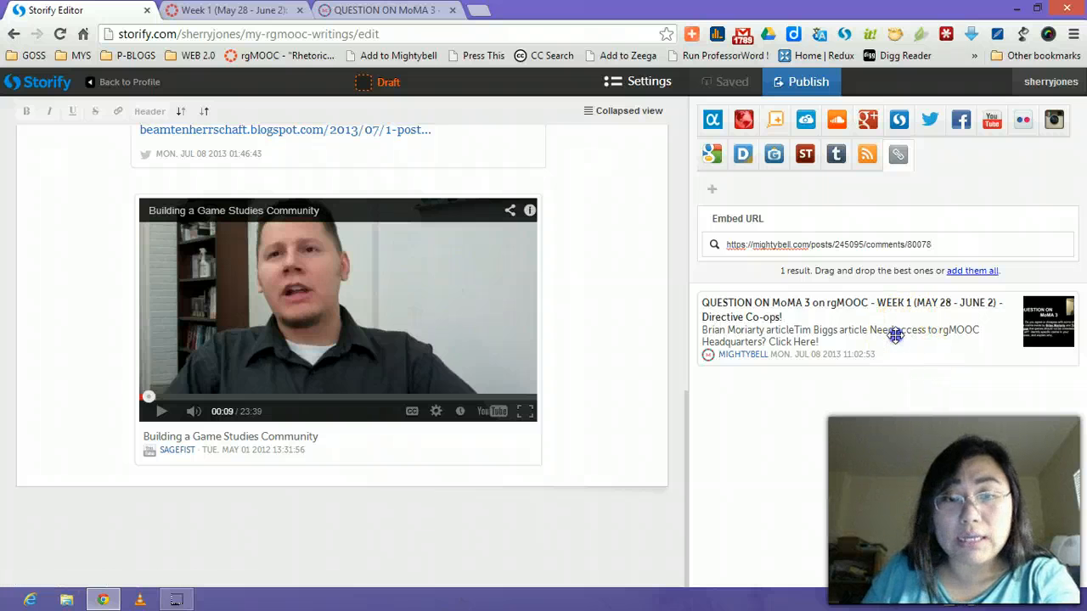
drag(898, 332, 568, 501)
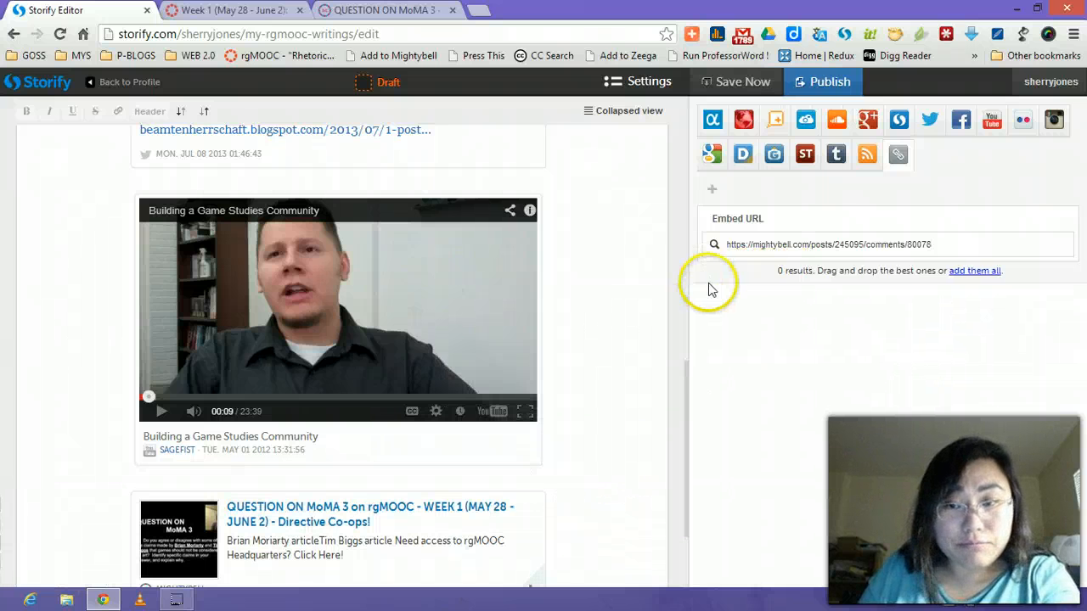
drag(687, 393, 691, 502)
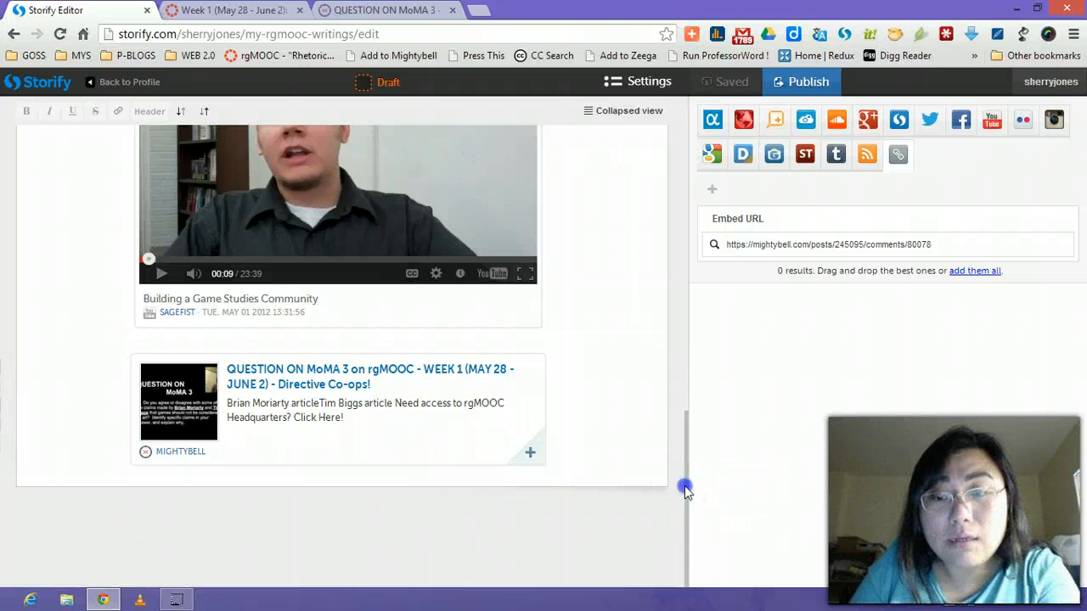
drag(685, 489, 745, 72)
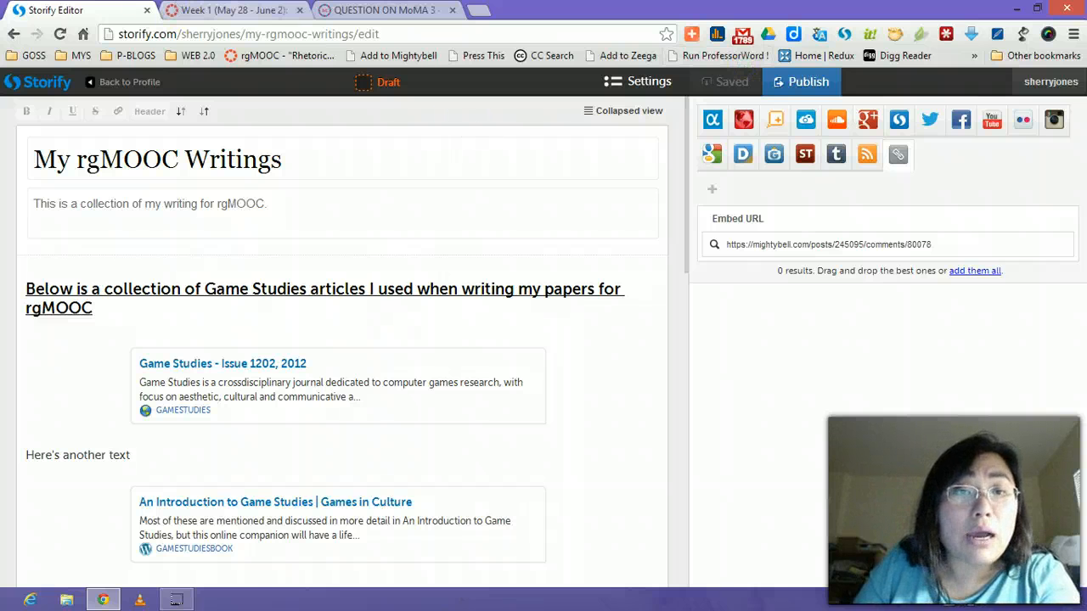
key(ctrl+Tab)
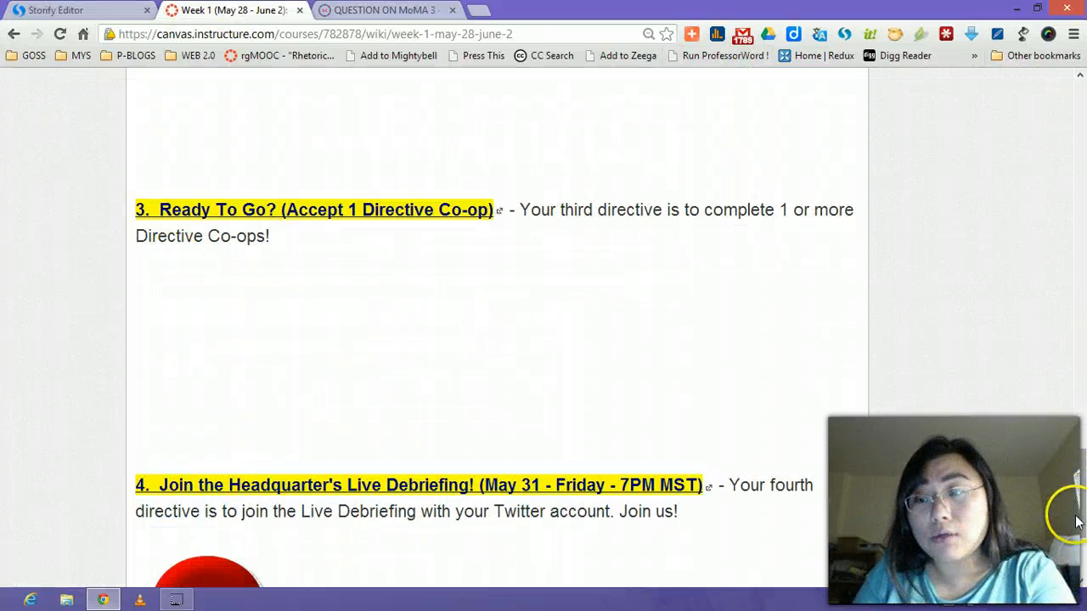
Sign in to Canvas and open the Week 6 Collaborative Writing Co-op pad from rgMOOC's Collaborations.
drag(1076, 517, 1081, 109)
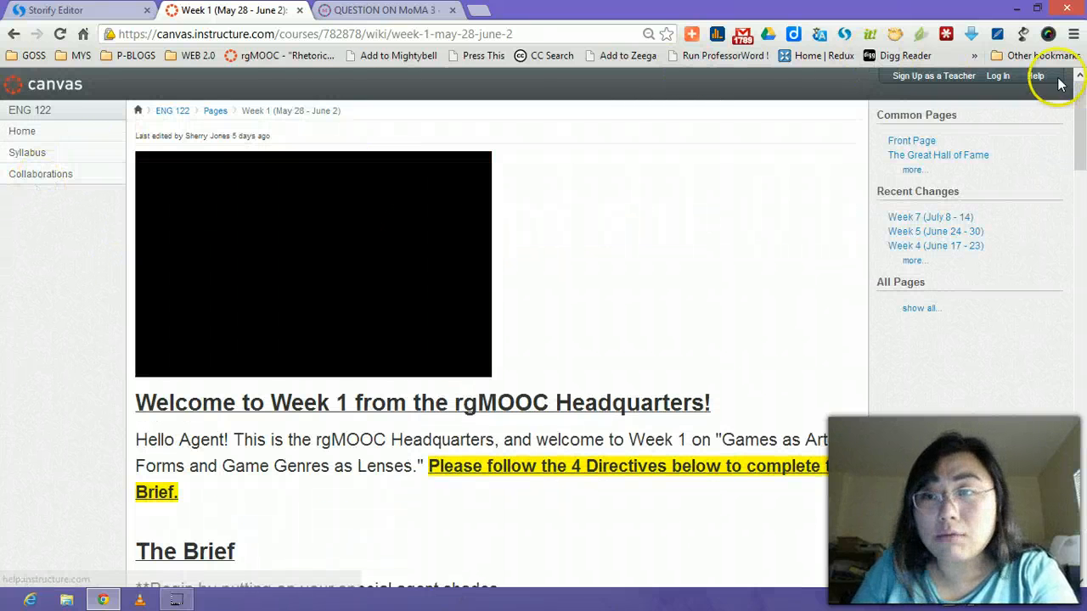
click(999, 78)
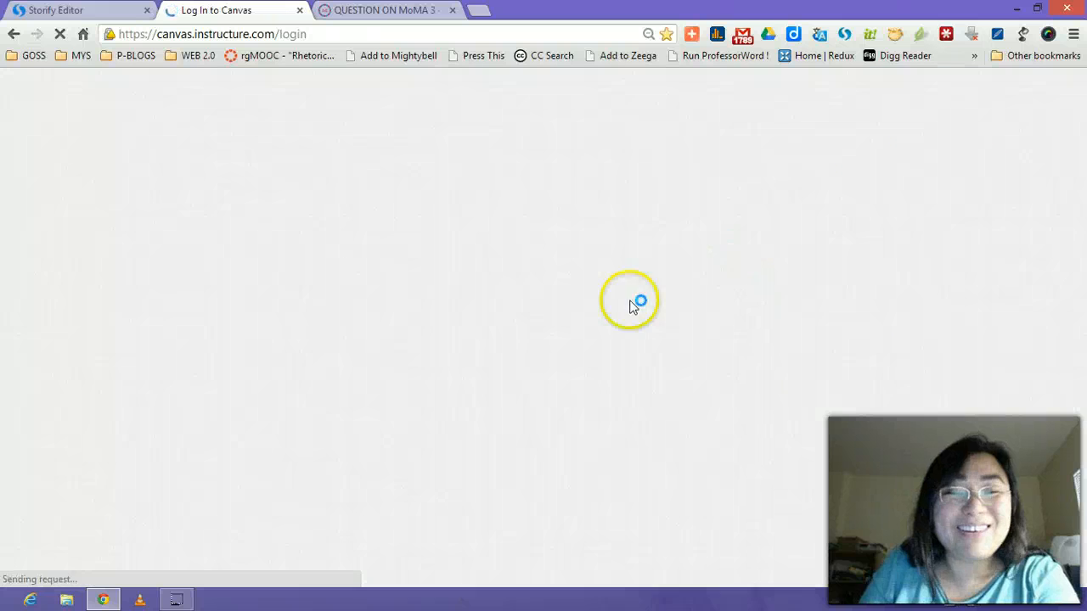
click(695, 302)
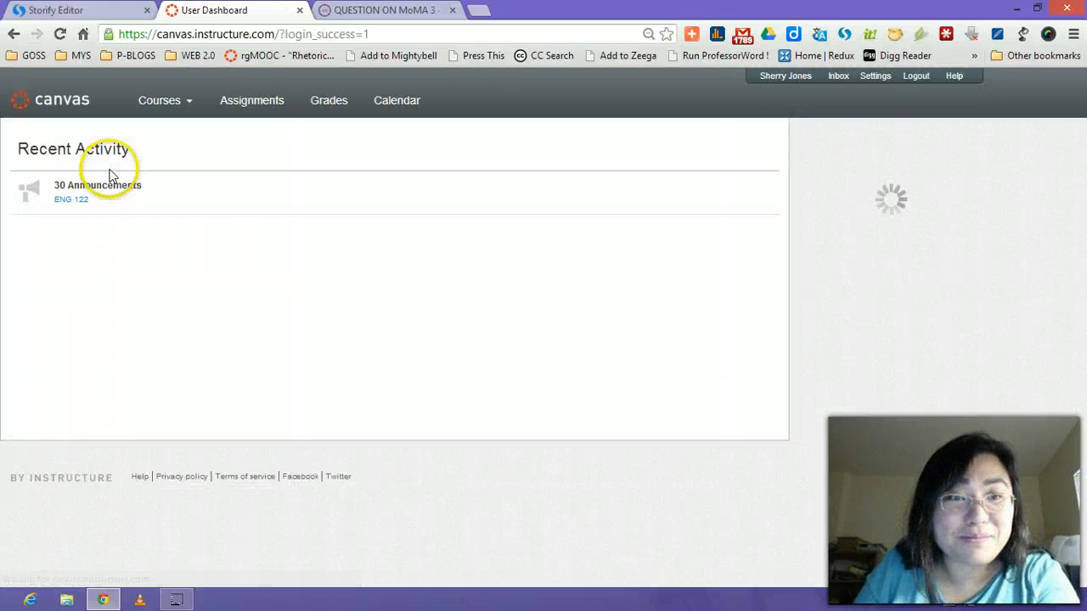
mouse_move(170, 102)
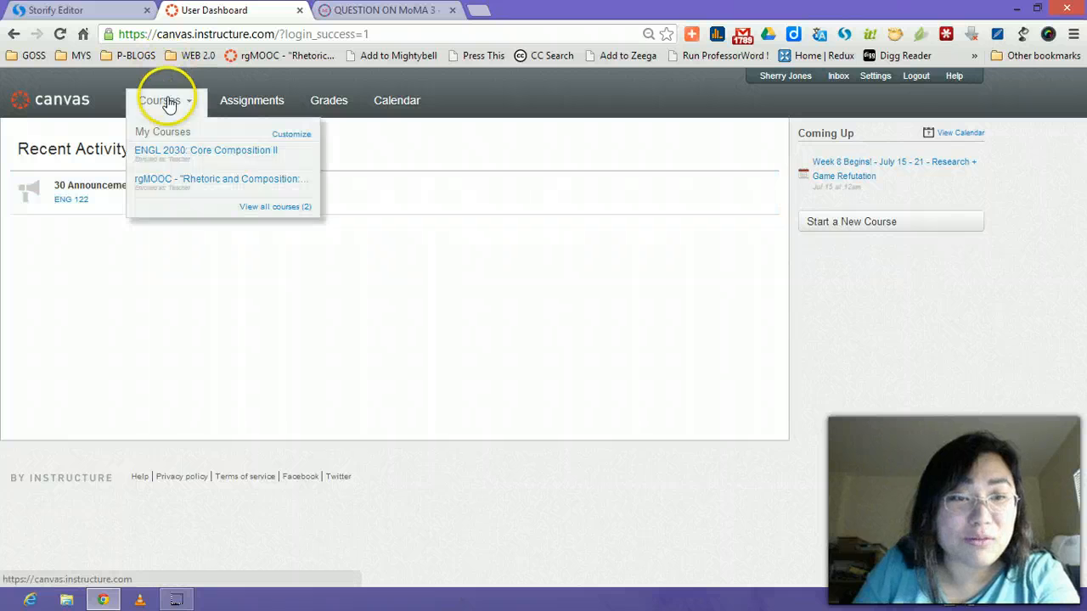
click(176, 181)
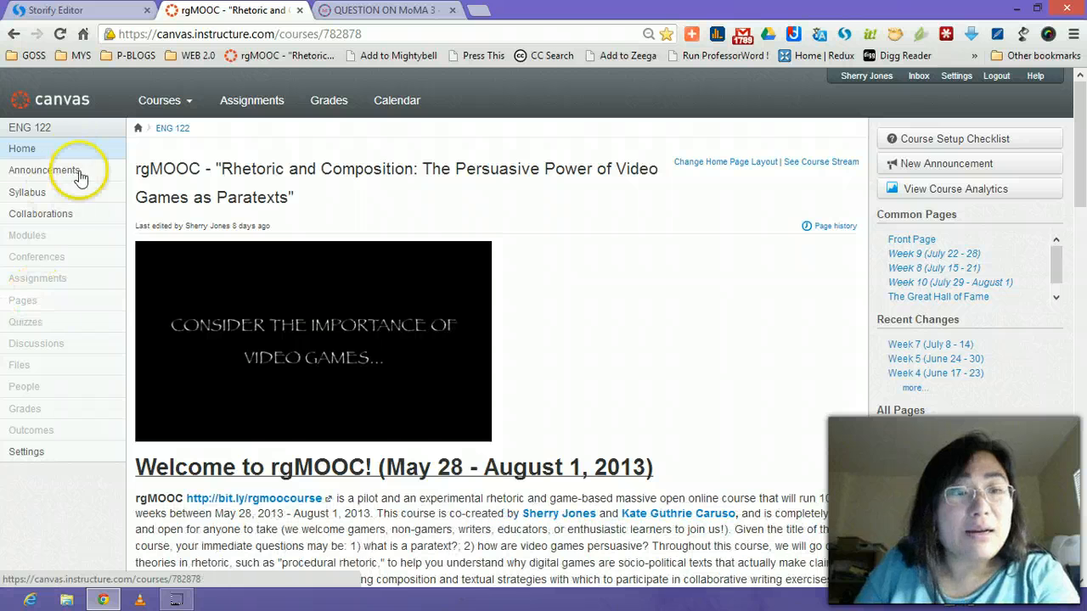
click(68, 215)
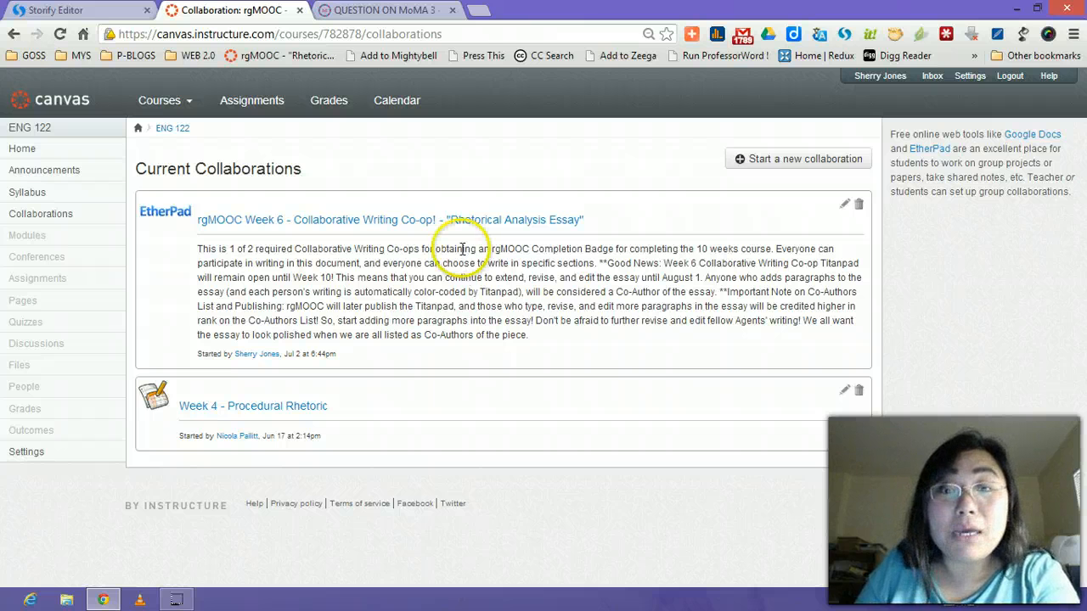
click(464, 222)
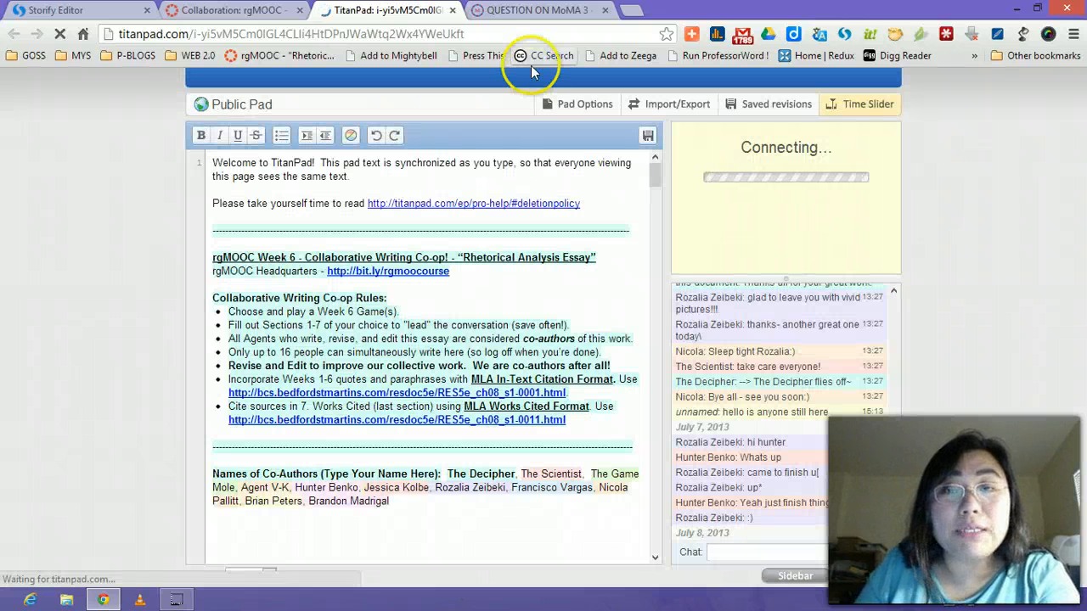
Copy the TitanPad pad's web address and return to the Storify story editor.
click(481, 34)
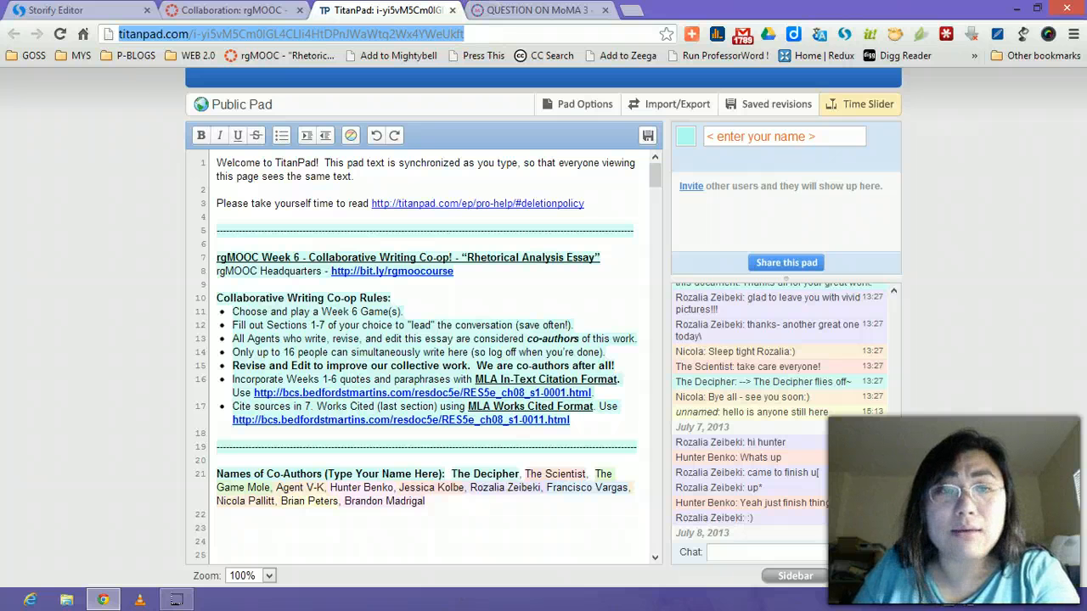
click(68, 11)
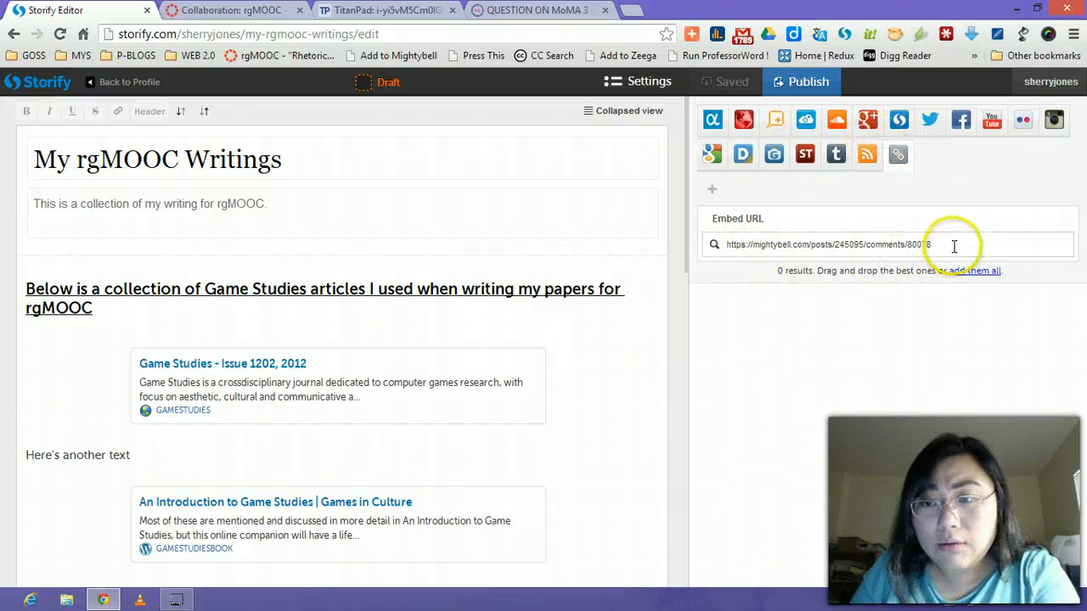
Swap the Embed URL for the TitanPad address and drop the pad card below the MoMA 3 post.
drag(954, 246, 552, 227)
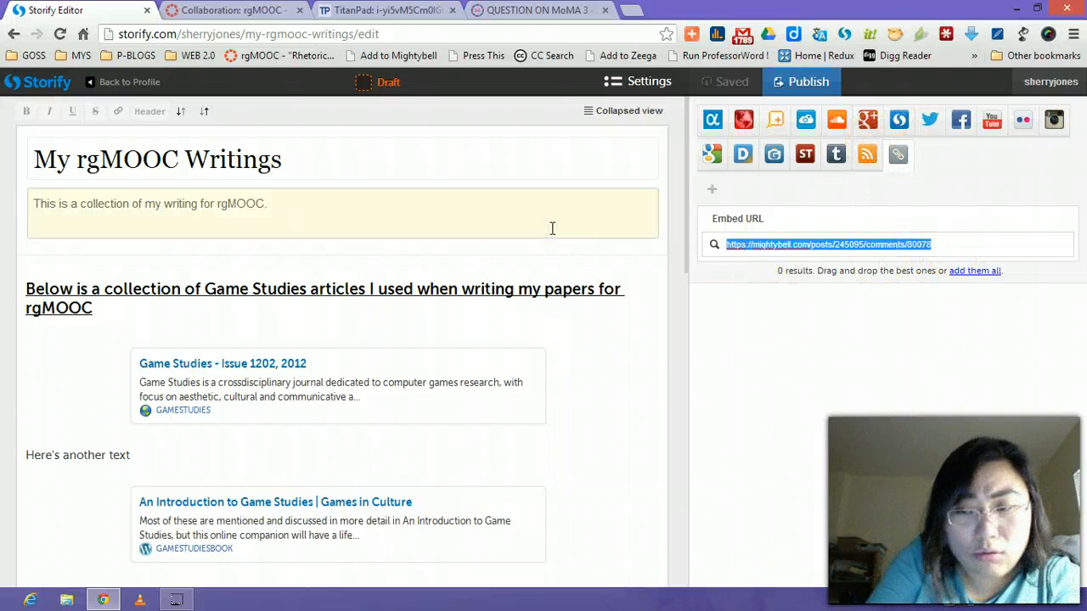
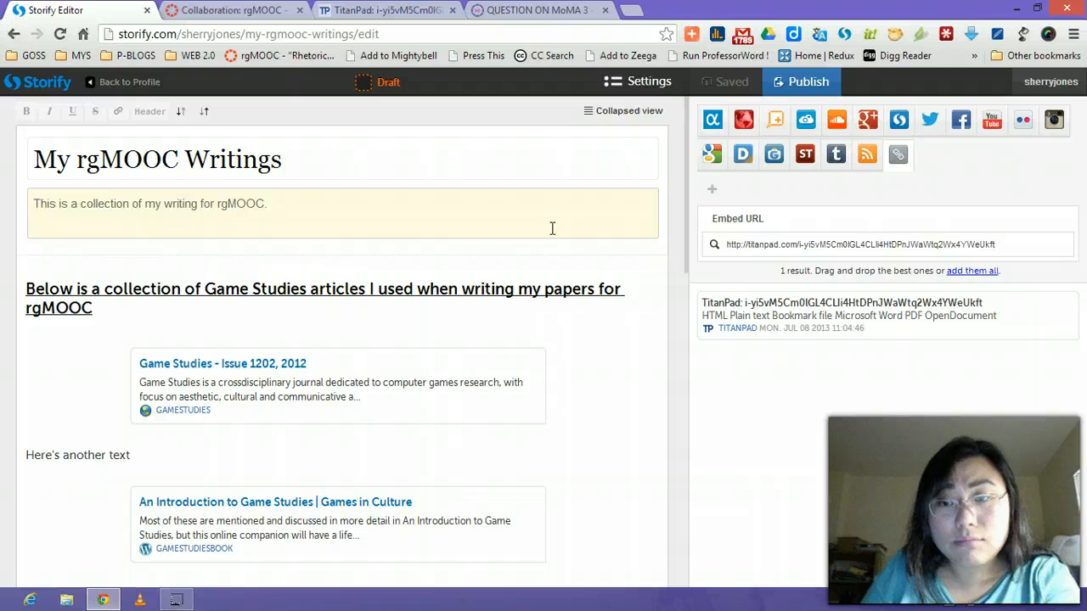
drag(691, 183, 779, 539)
drag(879, 327, 499, 521)
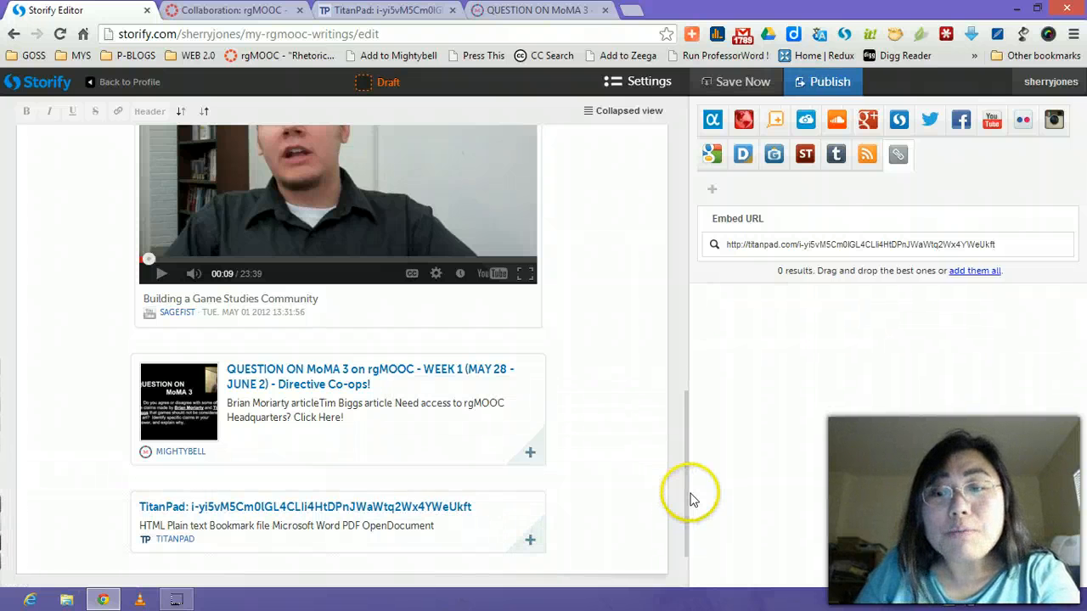
drag(687, 501, 682, 213)
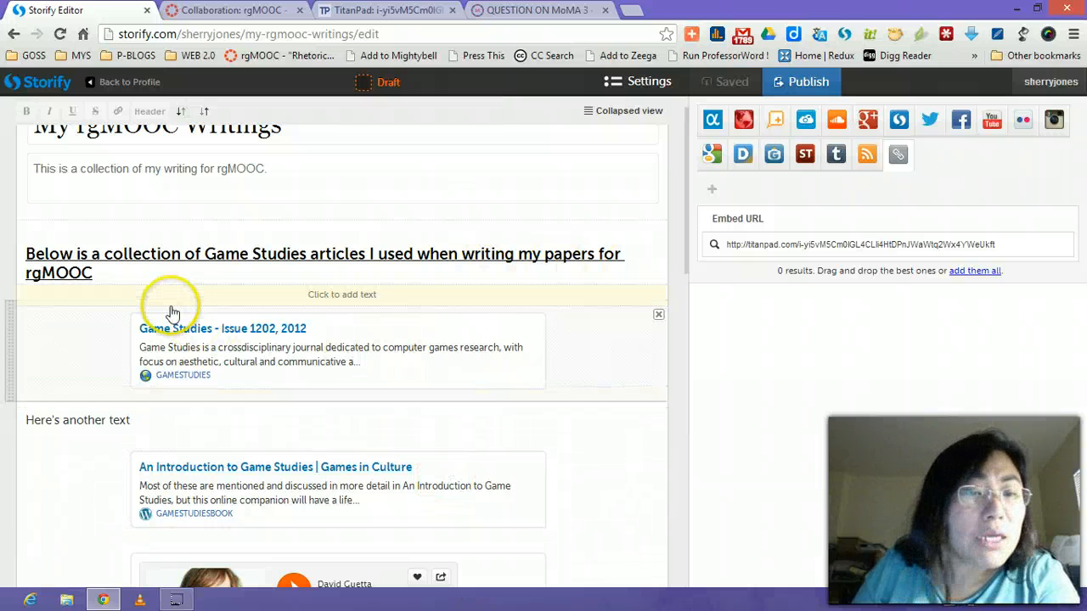
click(285, 298)
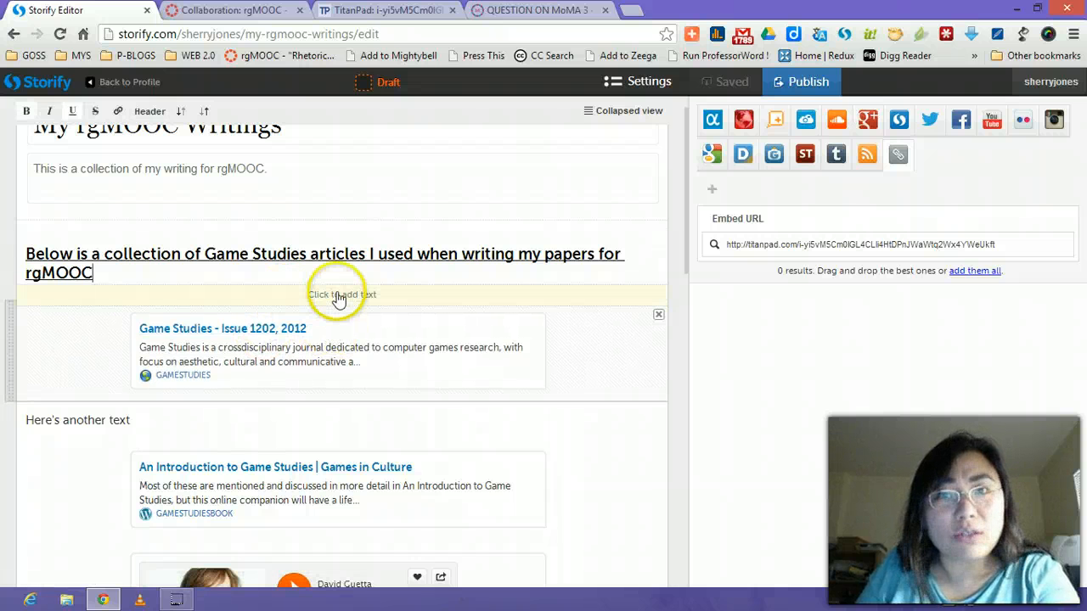
click(338, 297)
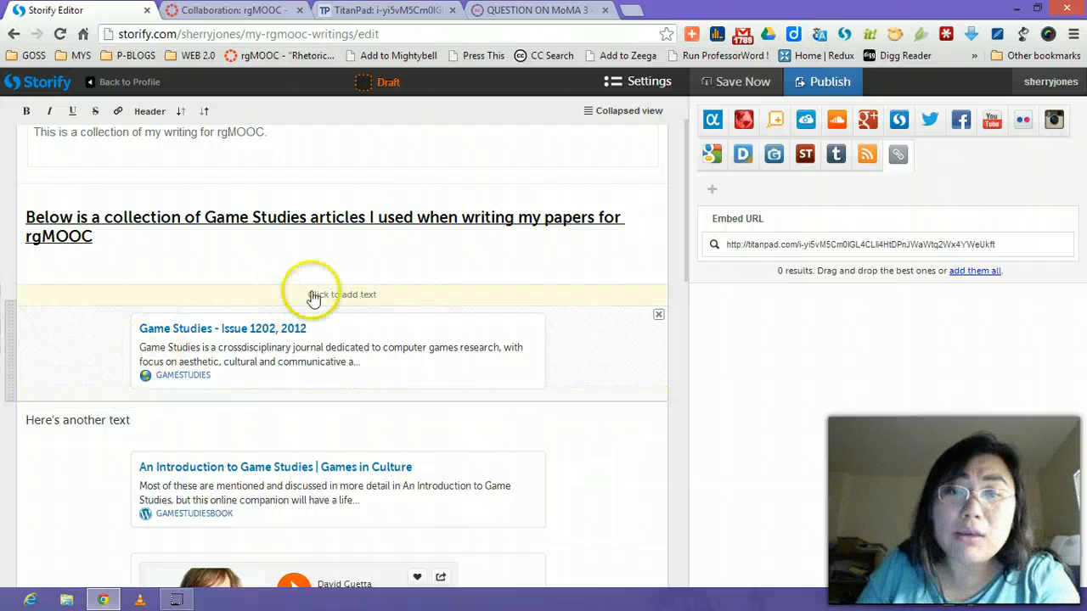
click(314, 295)
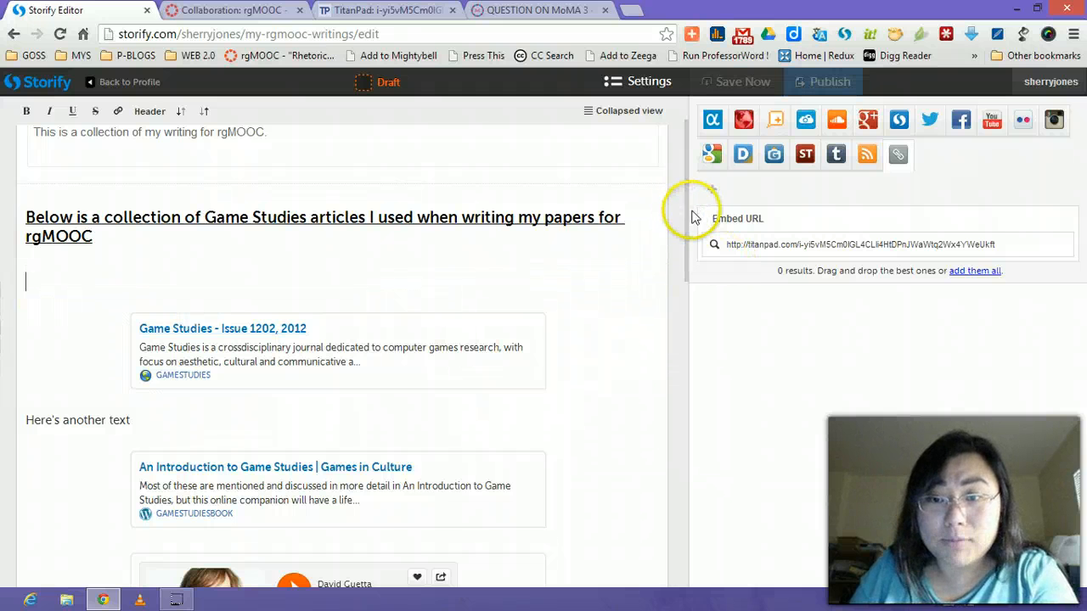
drag(686, 213, 776, 198)
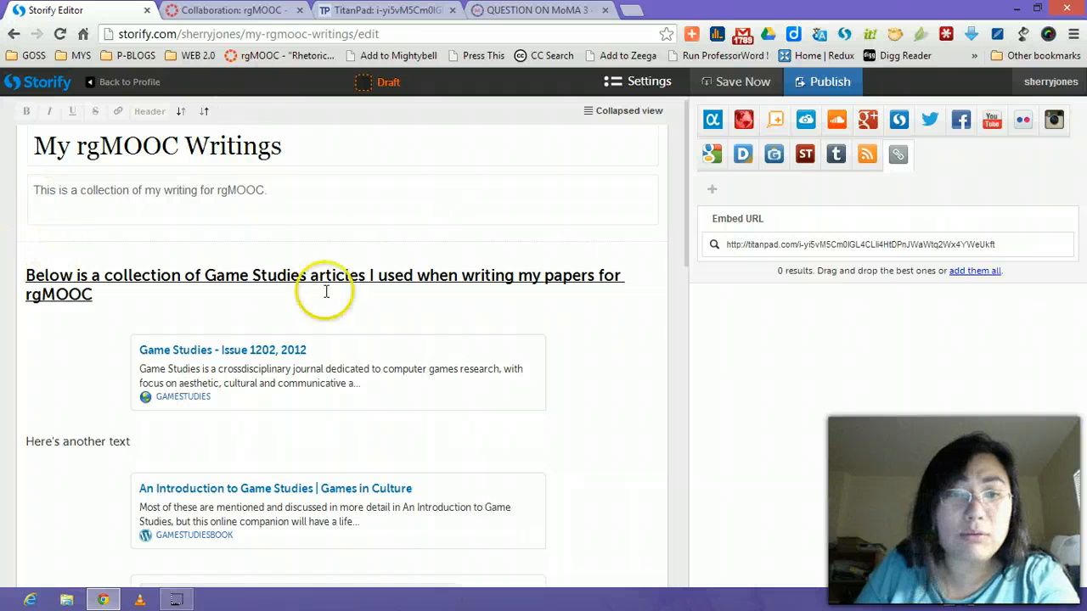
Publish 'My rgMOOC Writings' immediately, skipping the Share & notify step.
click(832, 83)
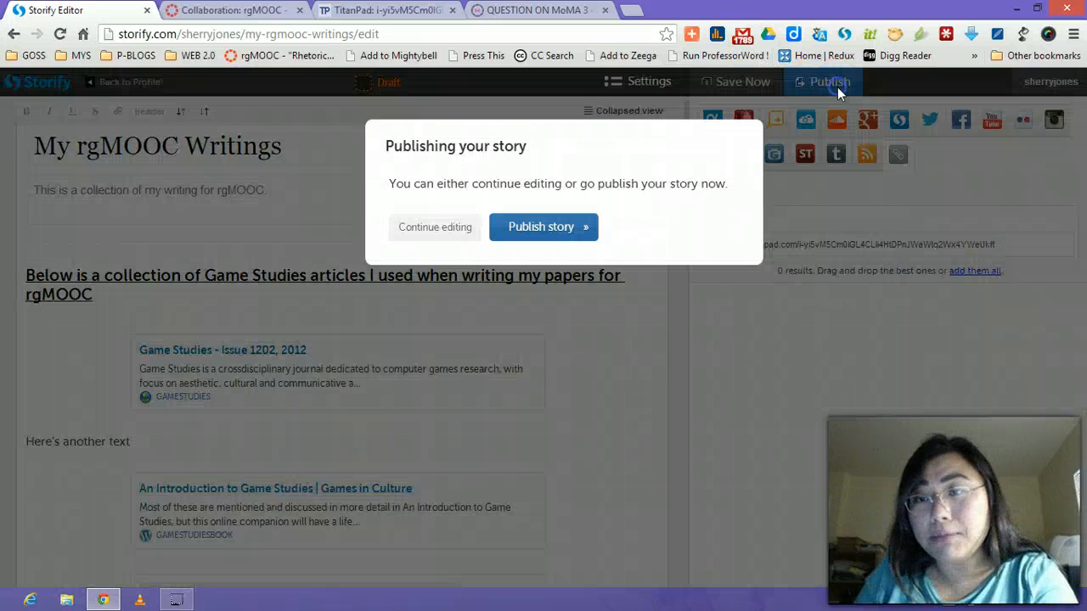
click(540, 237)
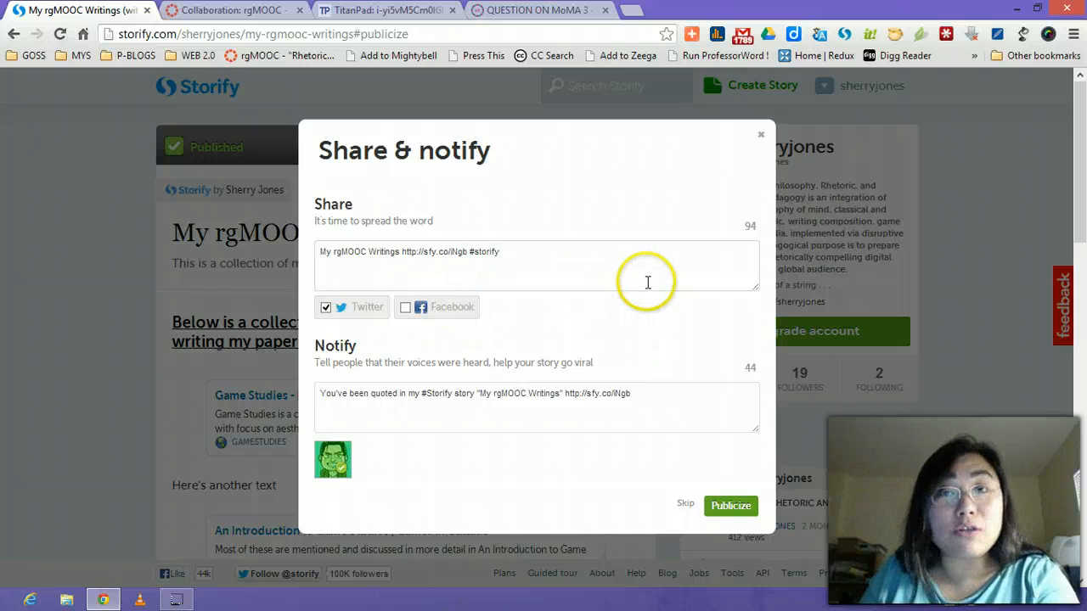
click(686, 507)
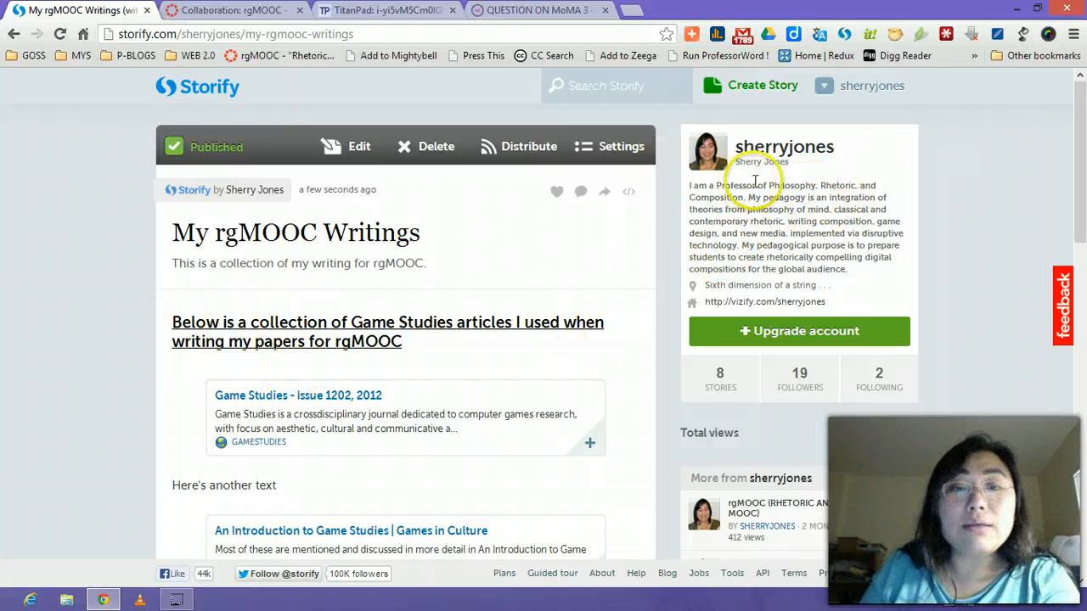
Scroll the published story down to the TitanPad card and back up, then open the account dropdown.
drag(1072, 123, 1063, 462)
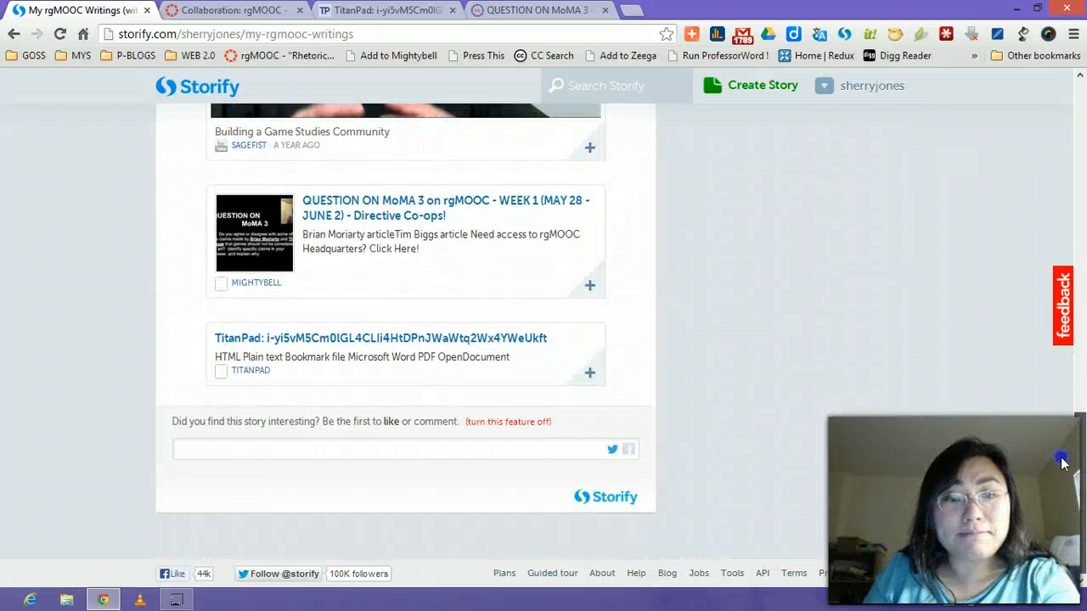
drag(1055, 512, 1081, 78)
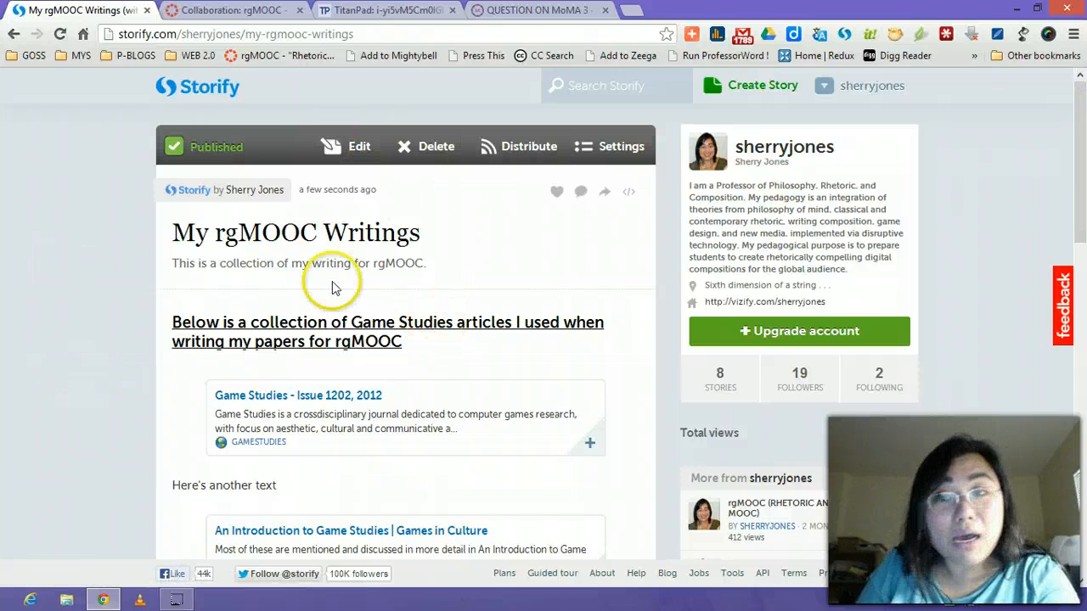
click(879, 104)
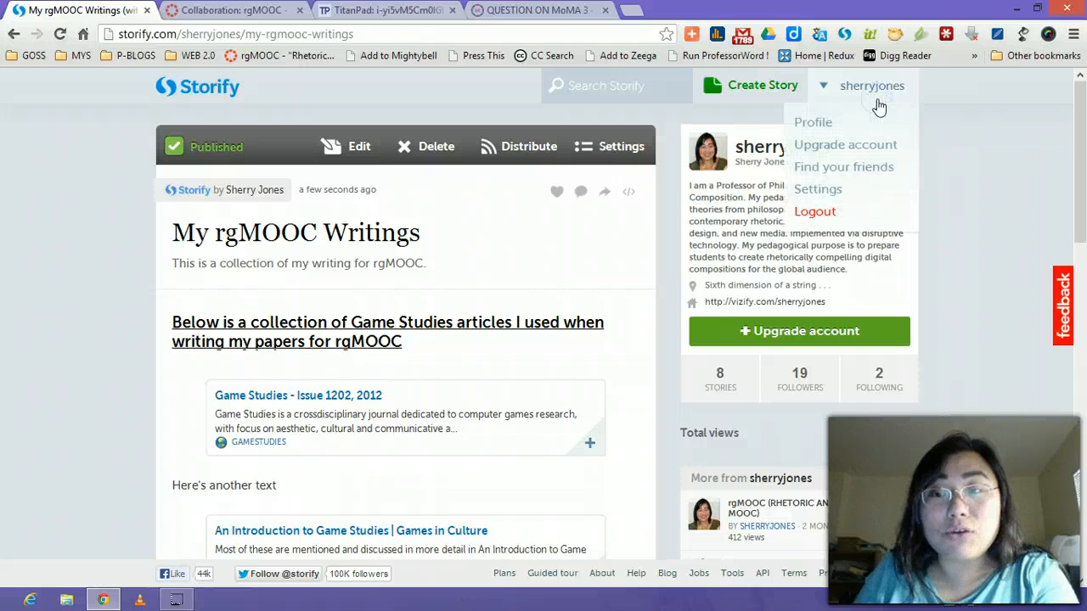
Open the Profile page and filter Latest stories to whole stories, with 'My rgMOOC Writings' first.
click(819, 125)
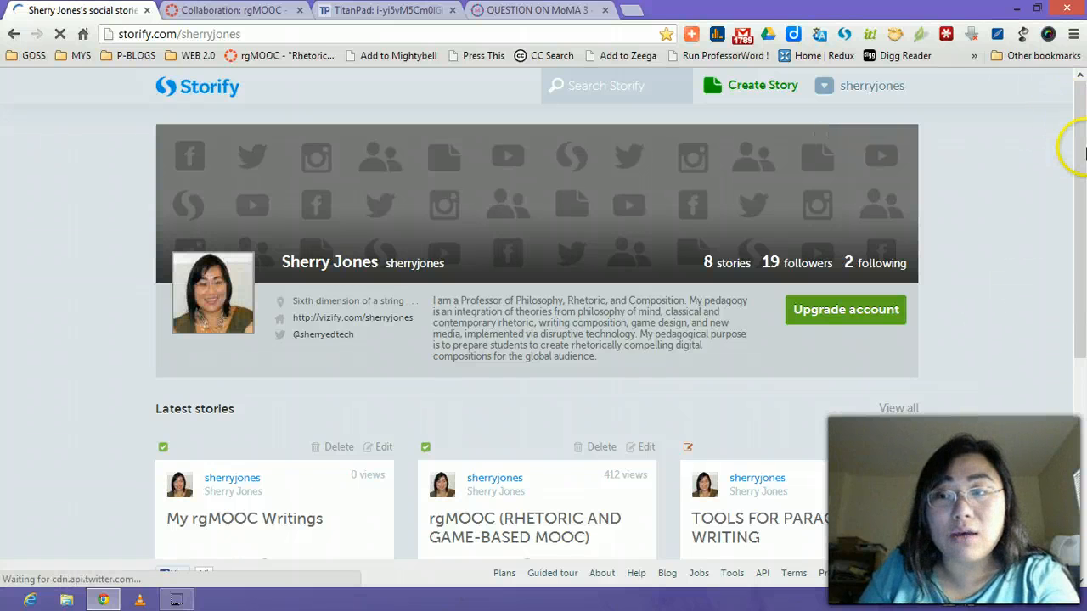
scroll(1079, 187, down, 3)
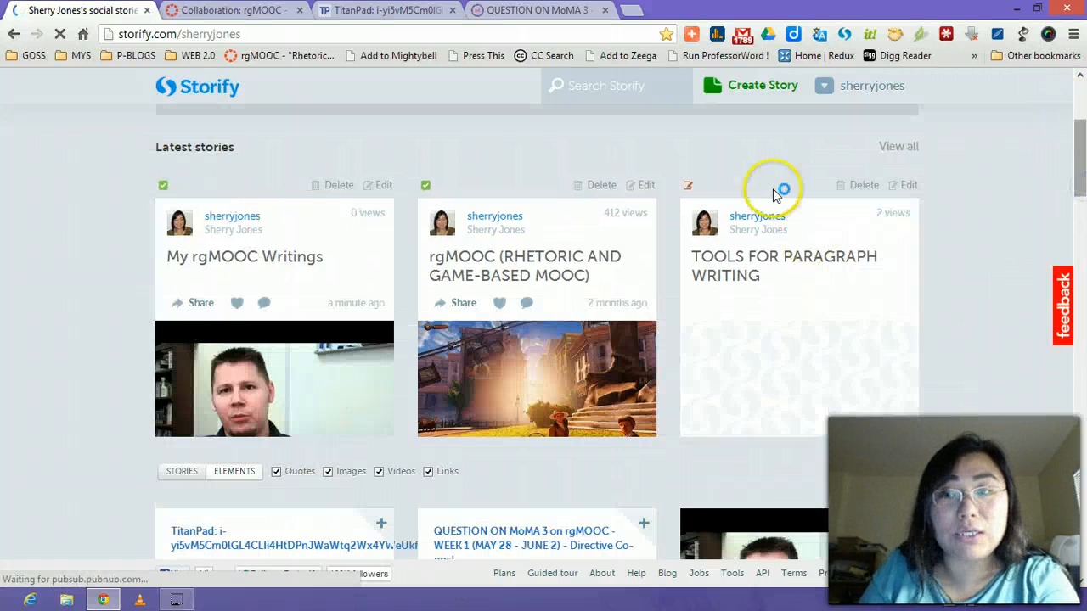
mouse_move(1080, 167)
mouse_down()
mouse_move(1076, 200)
mouse_move(1076, 181)
mouse_up()
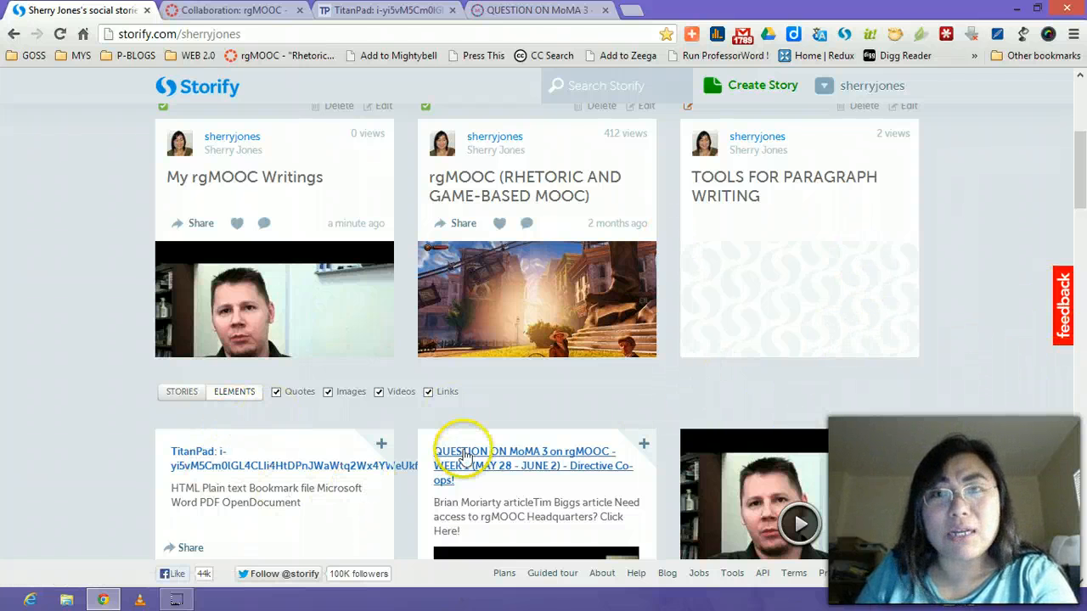
click(183, 394)
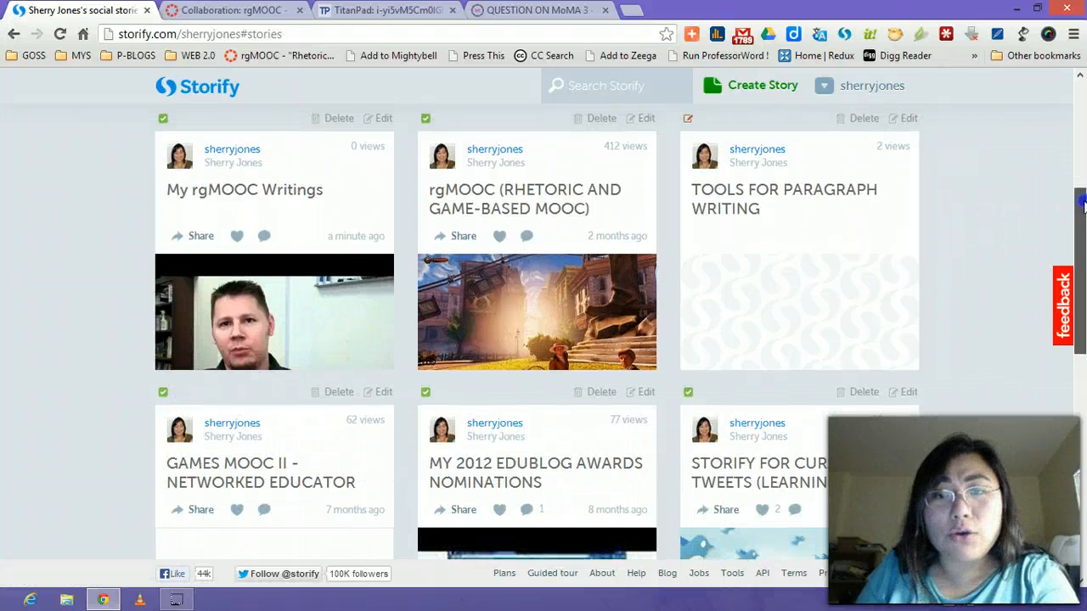
drag(1077, 200, 1053, 149)
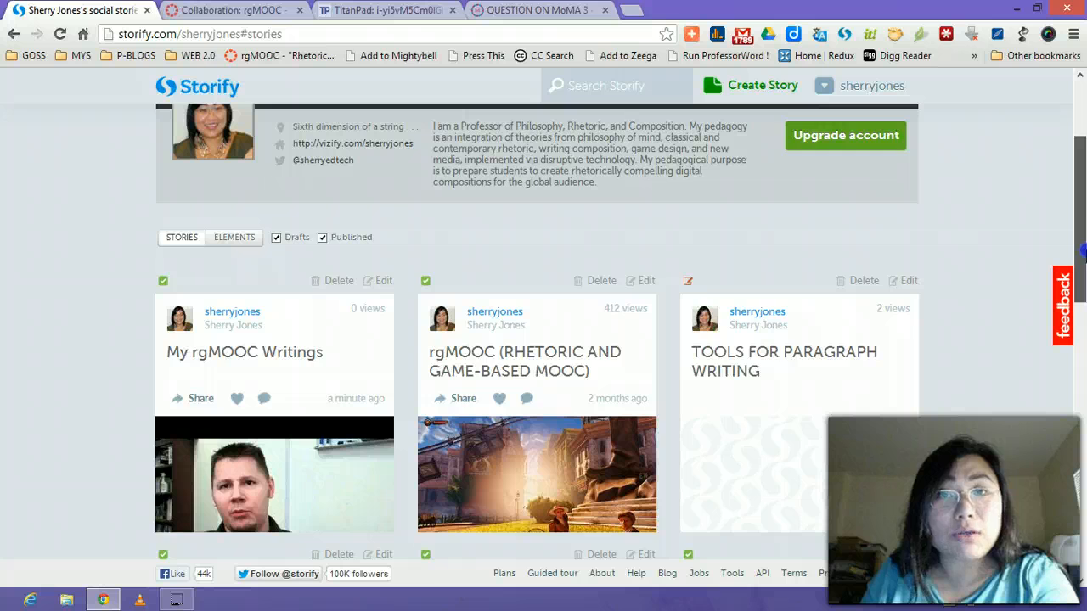
drag(1083, 251, 1083, 187)
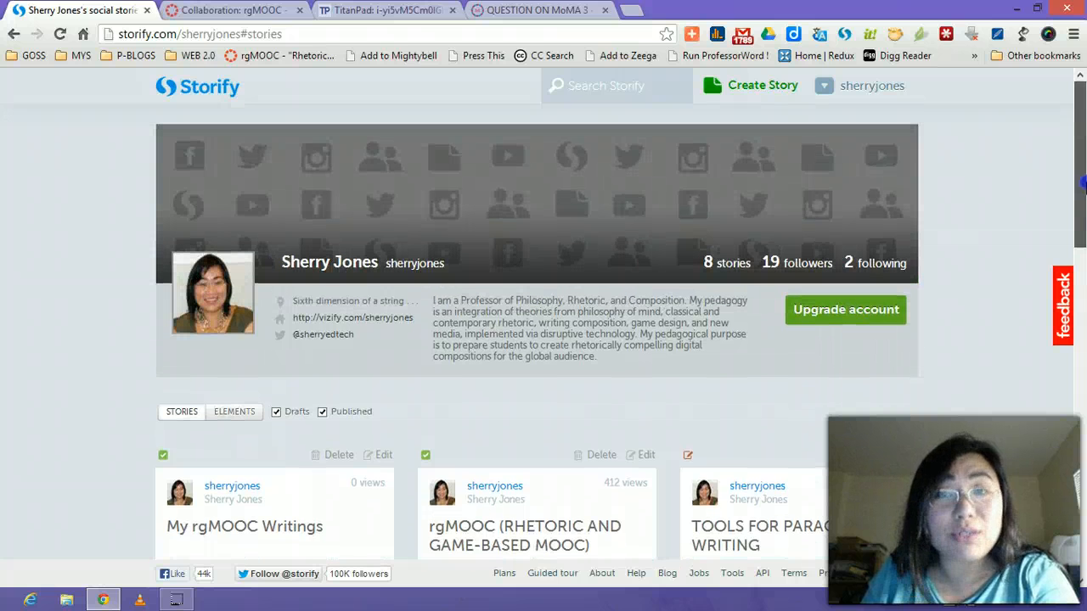